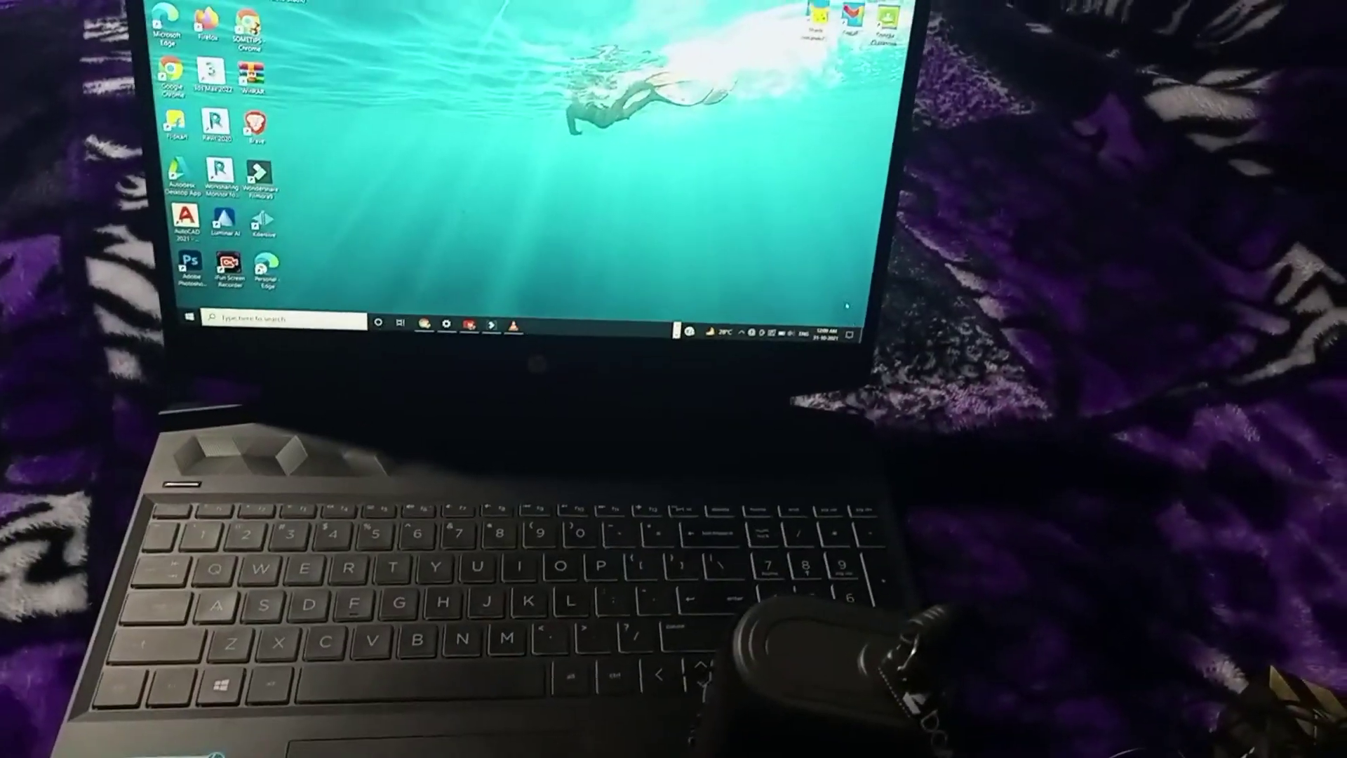
# - Search Windows for "blu" and open the Bluetooth and other devices settings
pyautogui.click(909, 385)
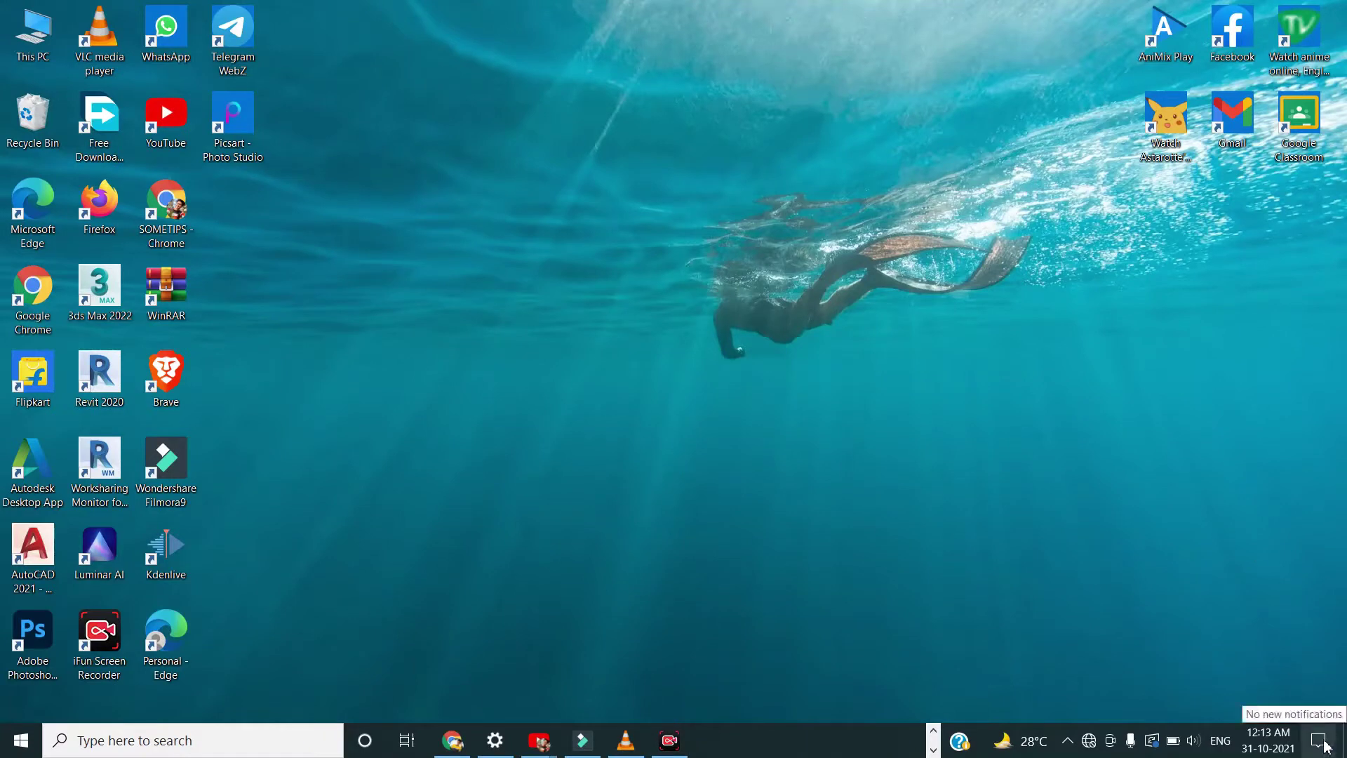
pyautogui.click(1070, 746)
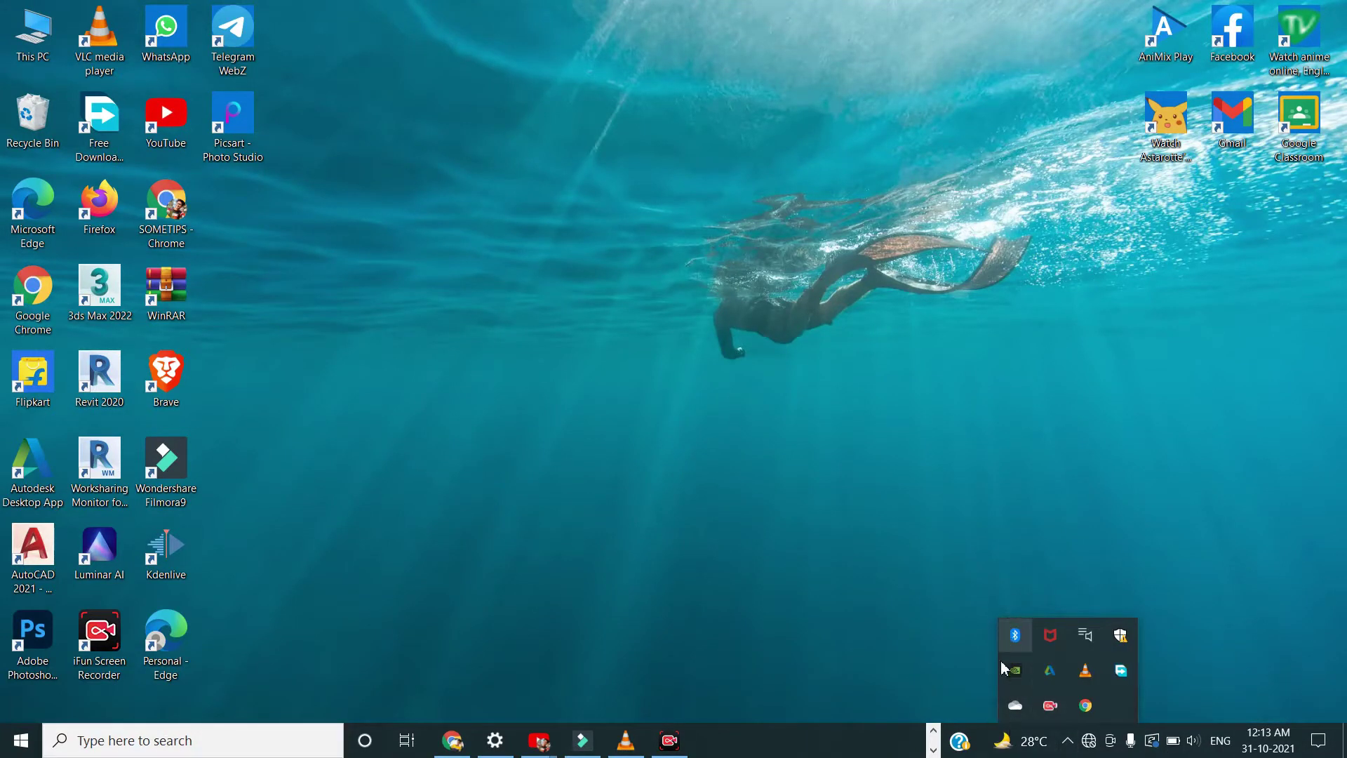
pyautogui.click(184, 742)
pyautogui.write('blu')
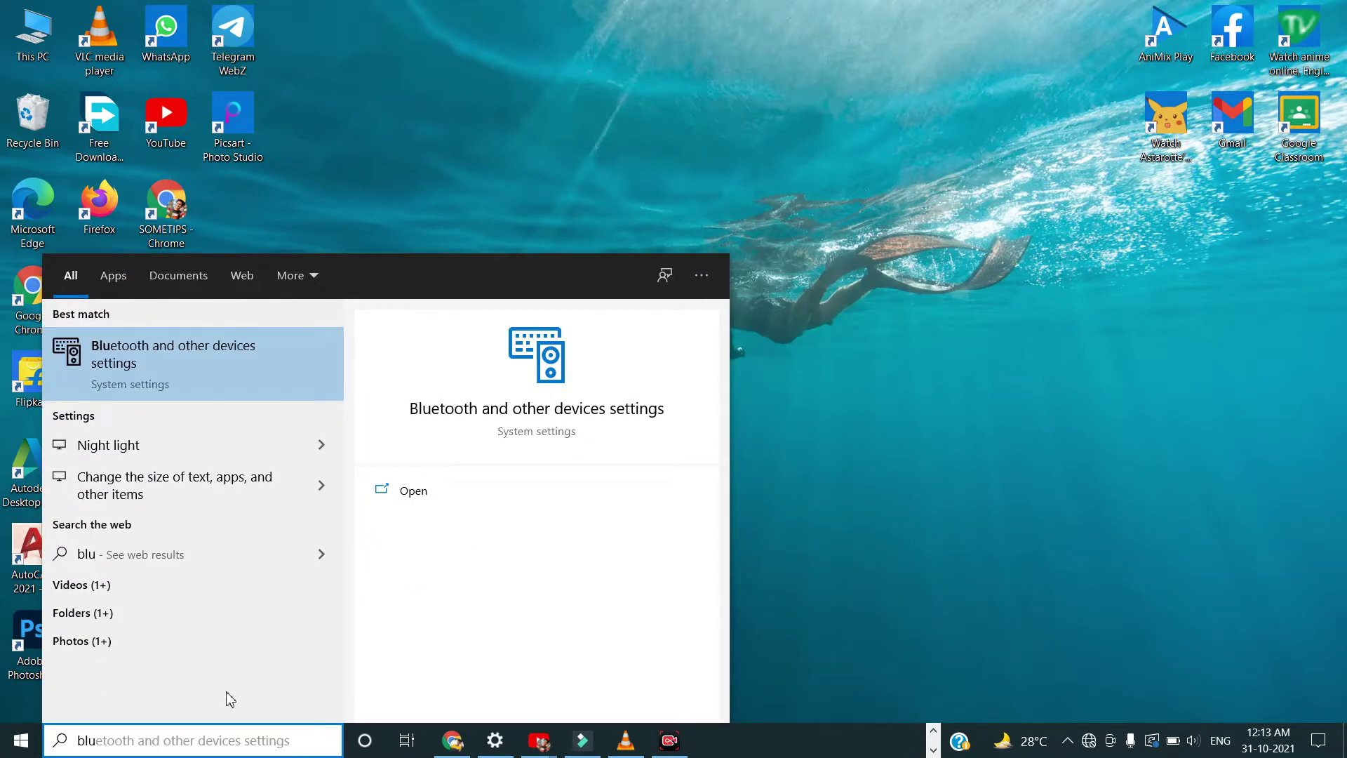
pyautogui.click(404, 490)
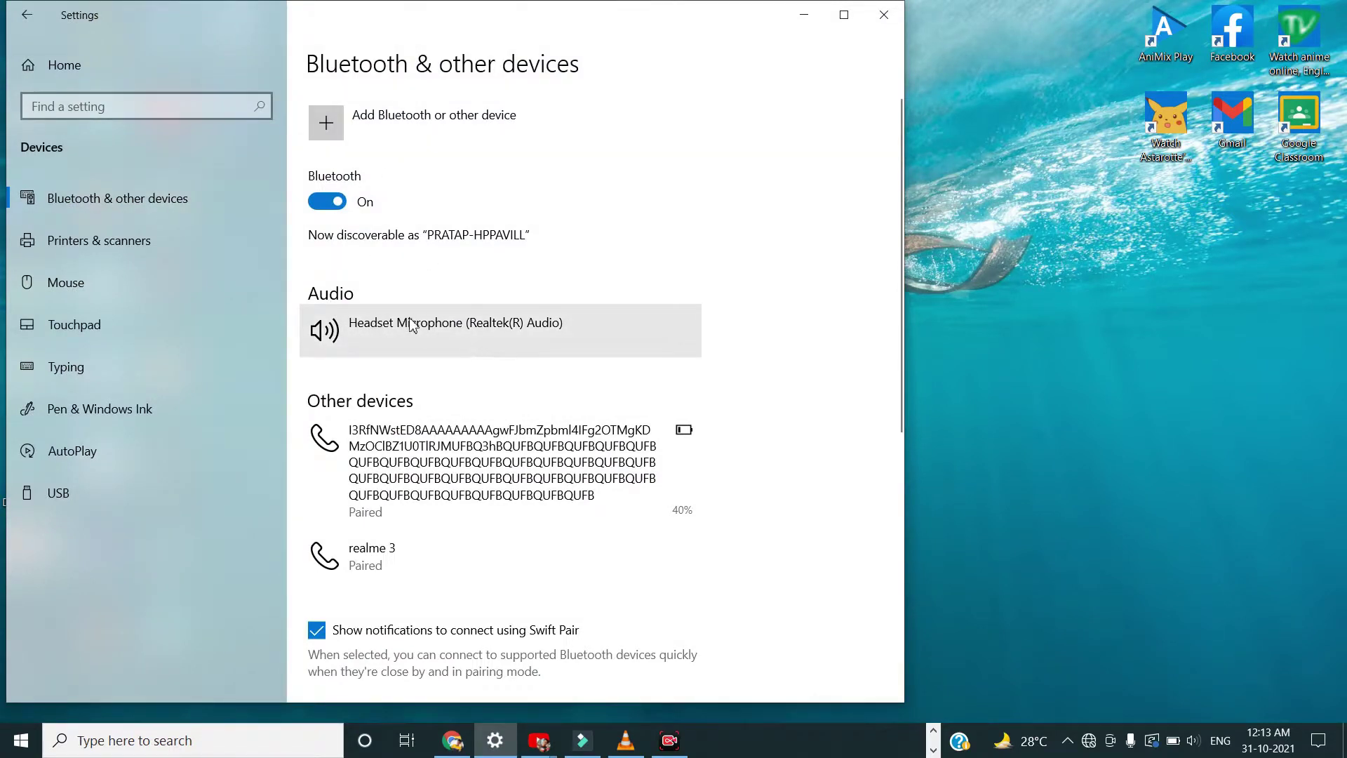
# - Add the boAt Stone Grenade as a Bluetooth device and finish the pairing
pyautogui.scroll(-1, 430, 355)
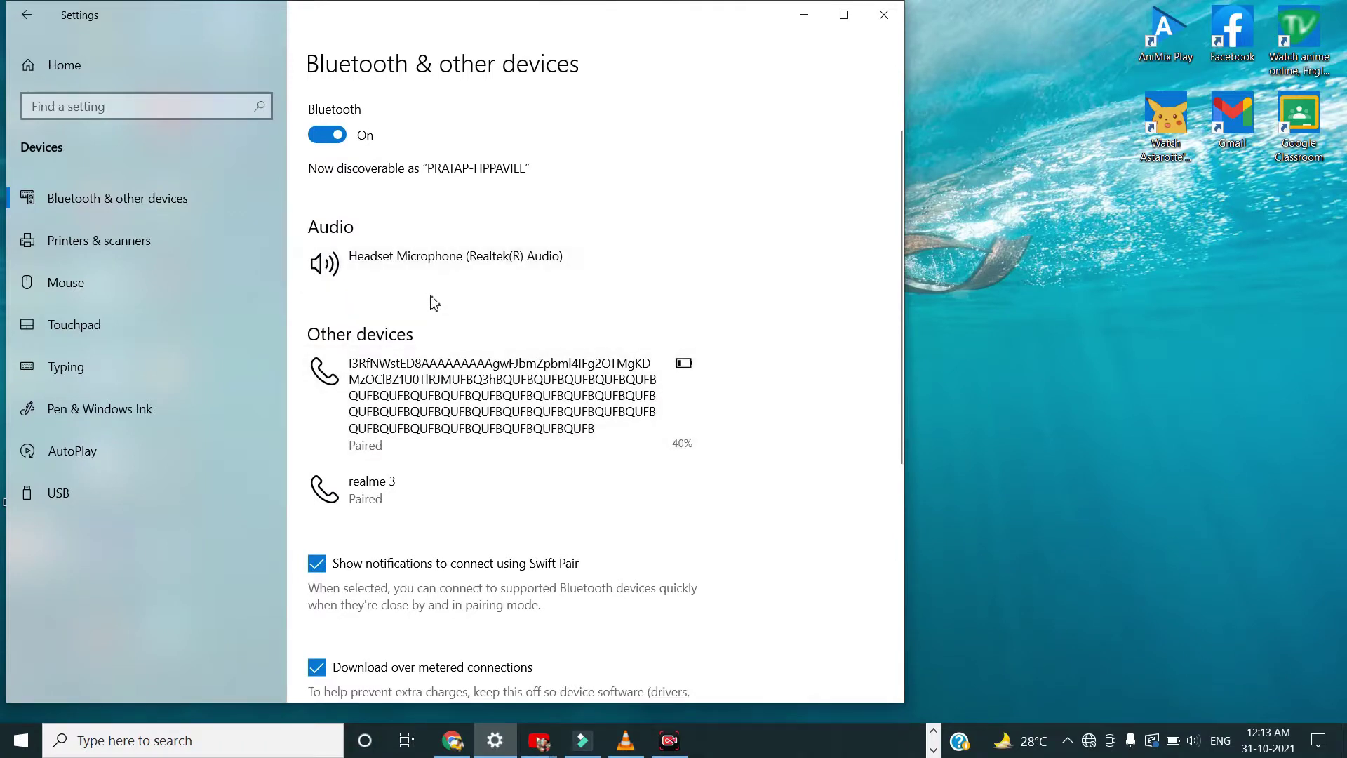
pyautogui.scroll(1, 435, 302)
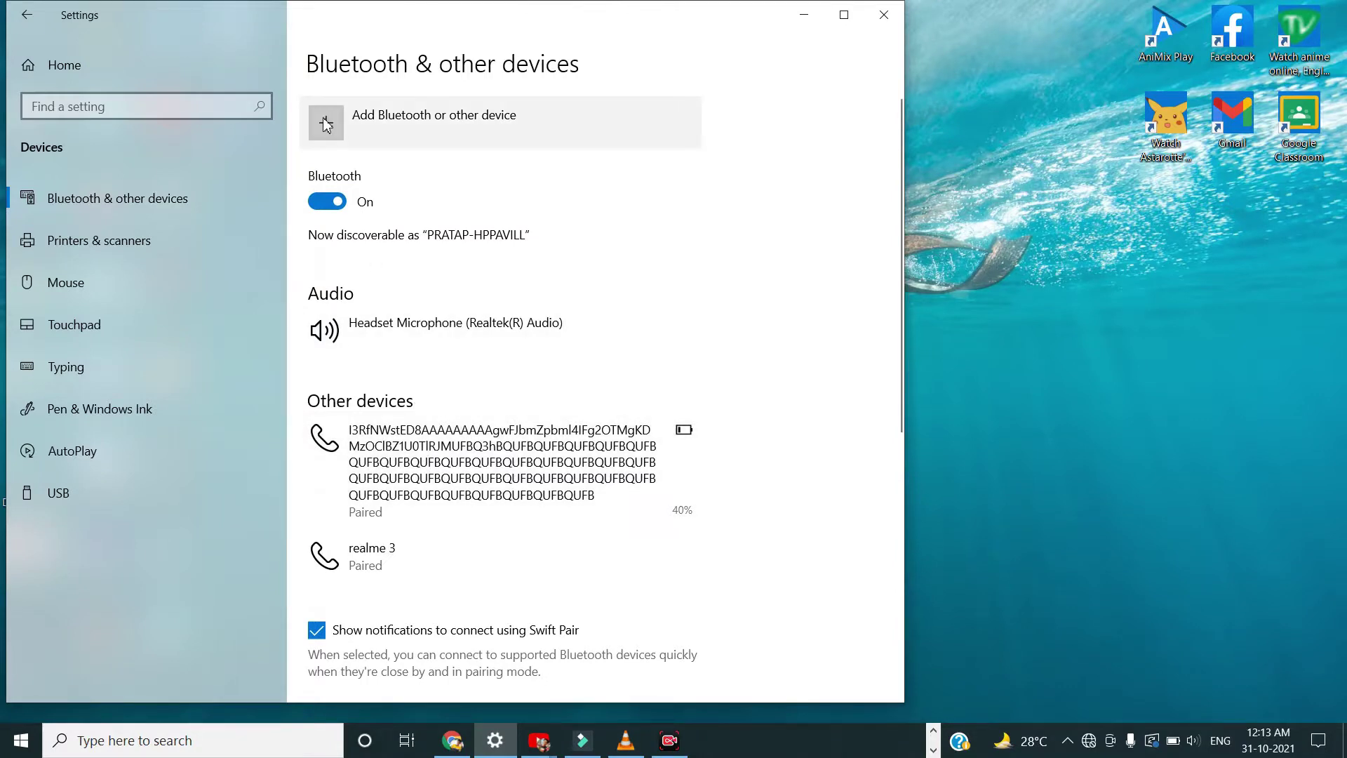
pyautogui.click(325, 125)
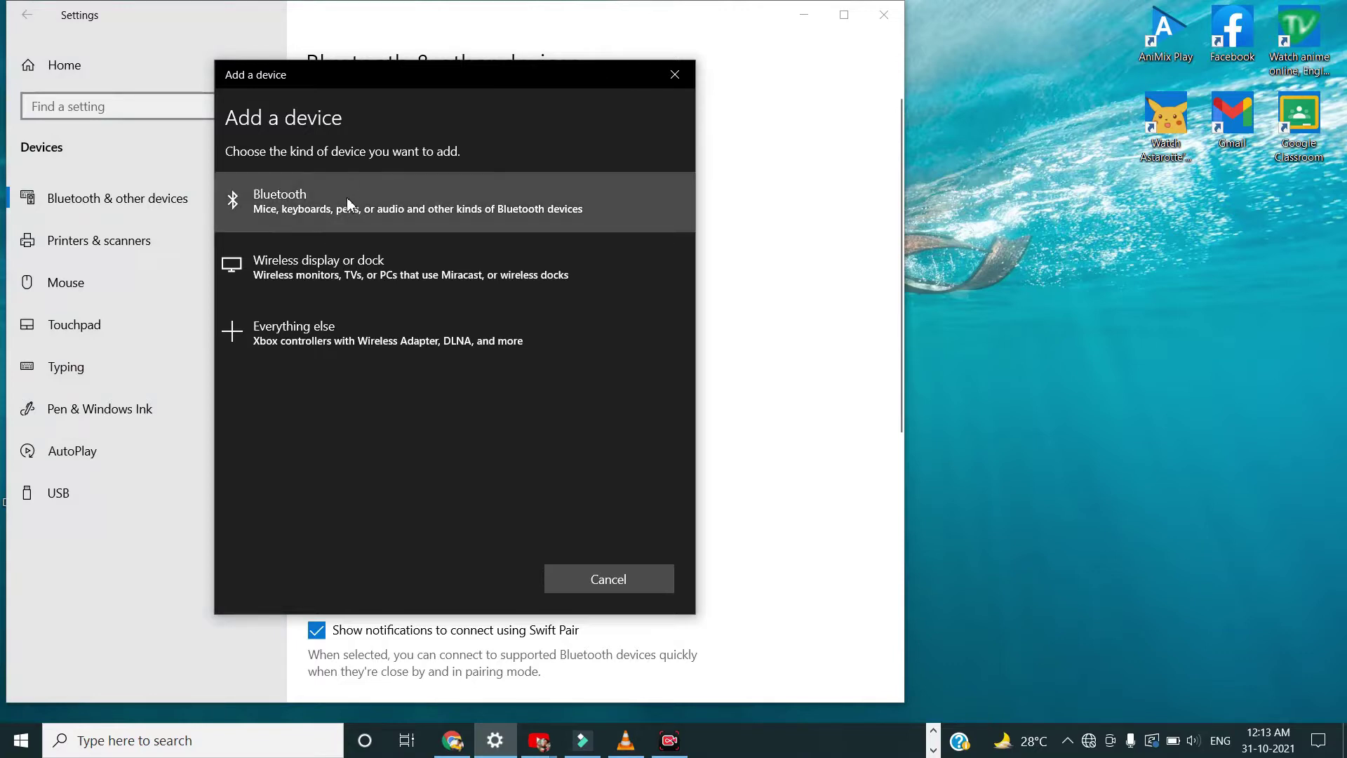
pyautogui.click(312, 213)
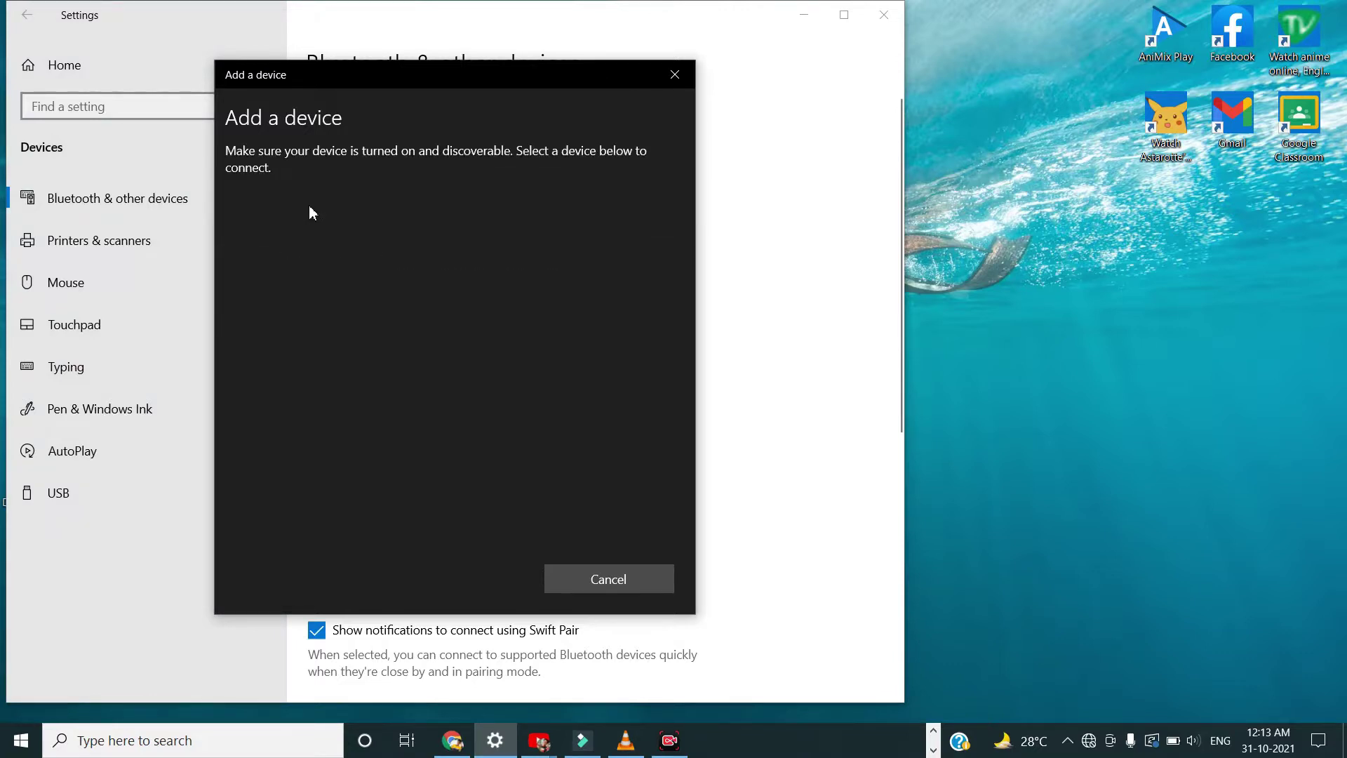
pyautogui.click(302, 220)
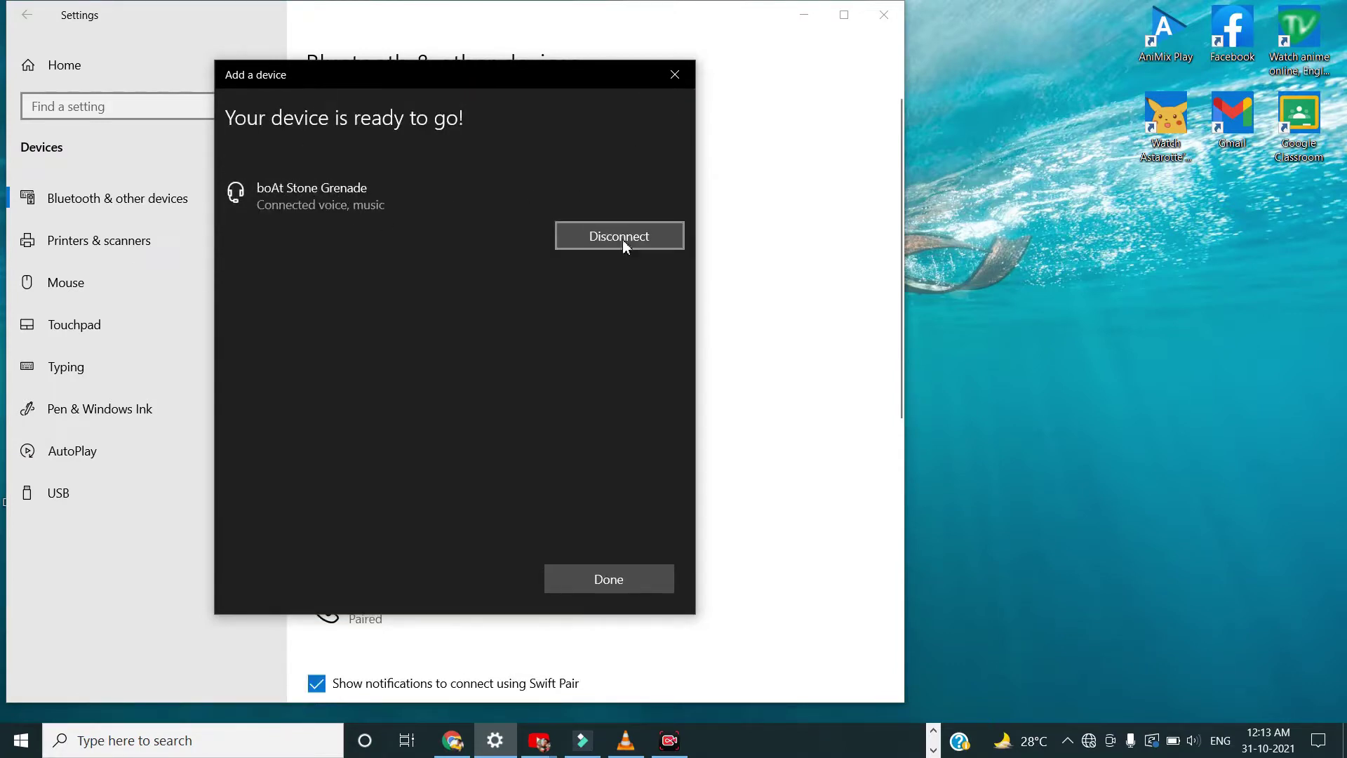
pyautogui.click(591, 583)
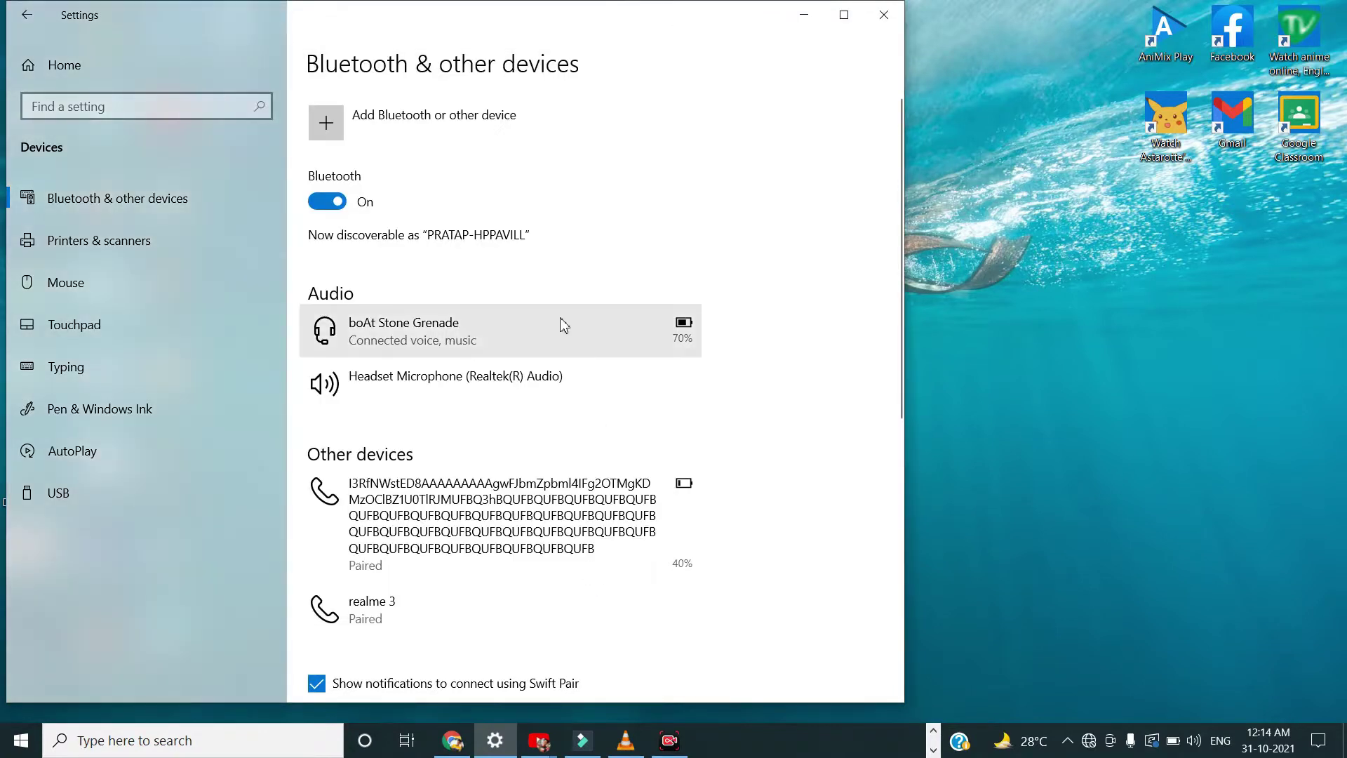
# - Minimize the Settings window, switch to Filmora and preview tracks from the included audio library to test the speaker
pyautogui.click(804, 15)
pyautogui.press('super+Tab')
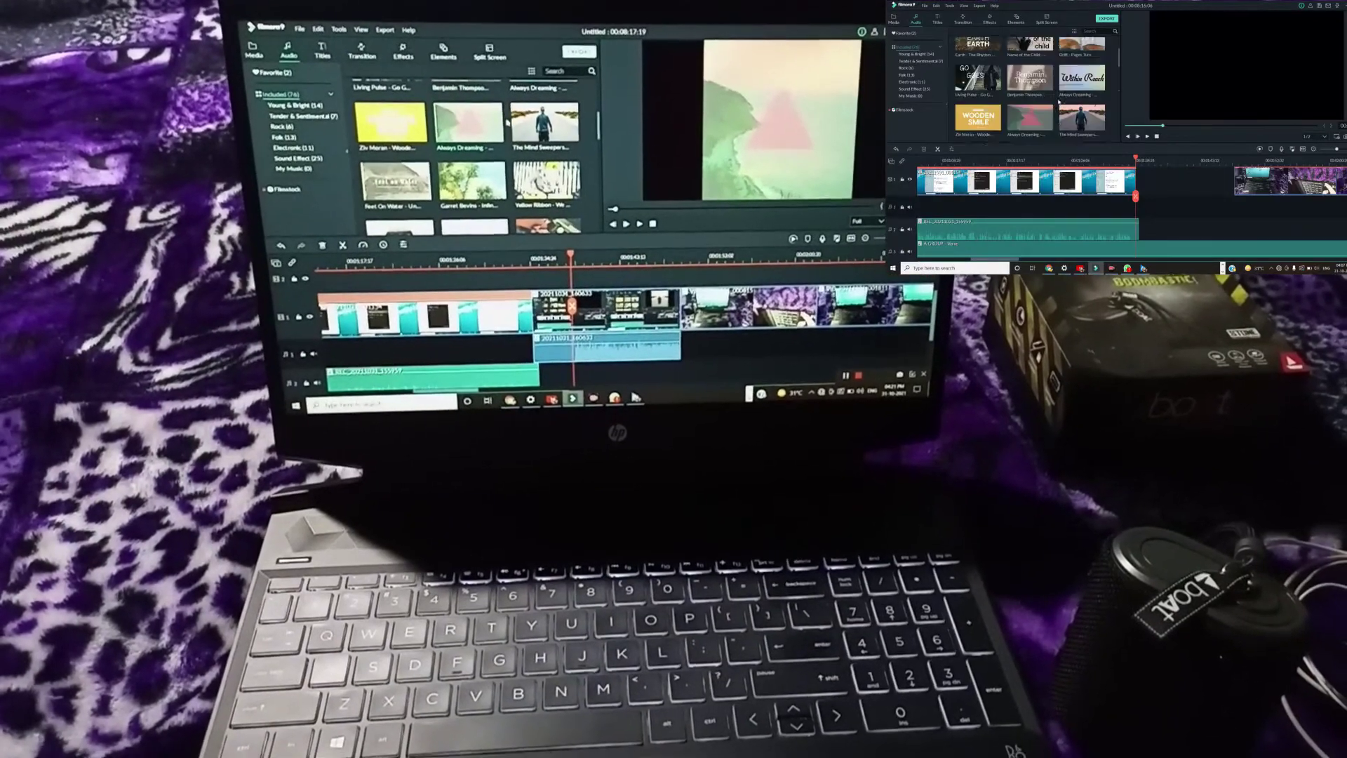
pyautogui.scroll(-2, 1060, 102)
pyautogui.click(1069, 74)
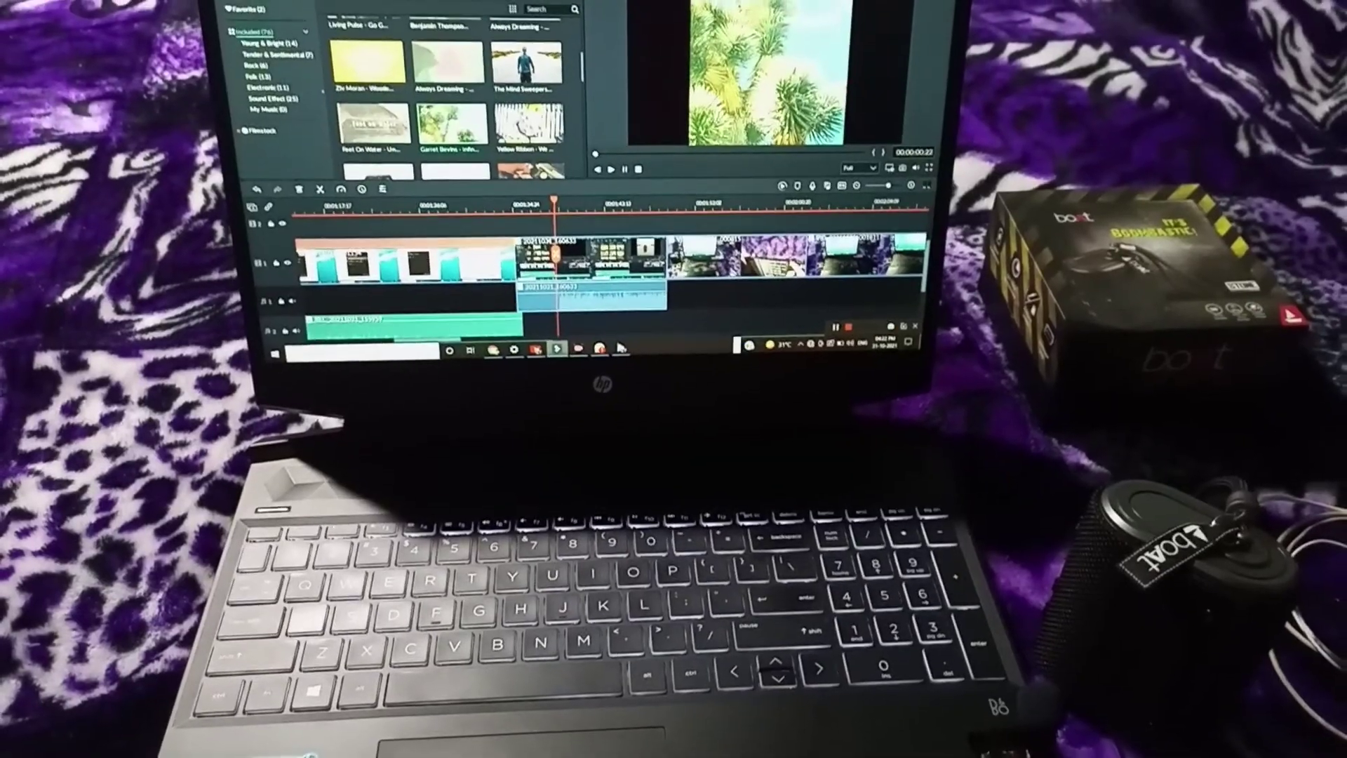
pyautogui.scroll(3, 449, 99)
pyautogui.click(526, 62)
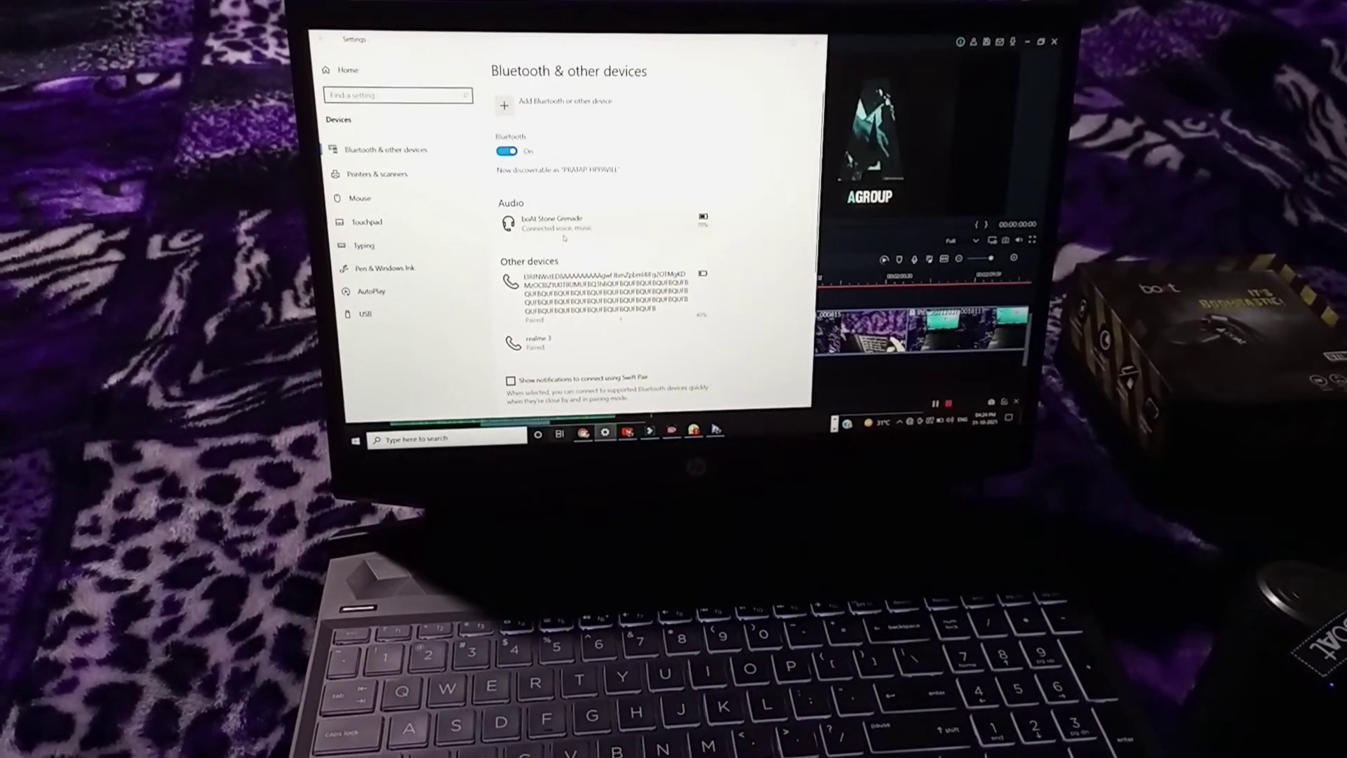
# - Return from Settings to Filmora and play the A-GROUP - Verve track
pyautogui.press('super+Tab')
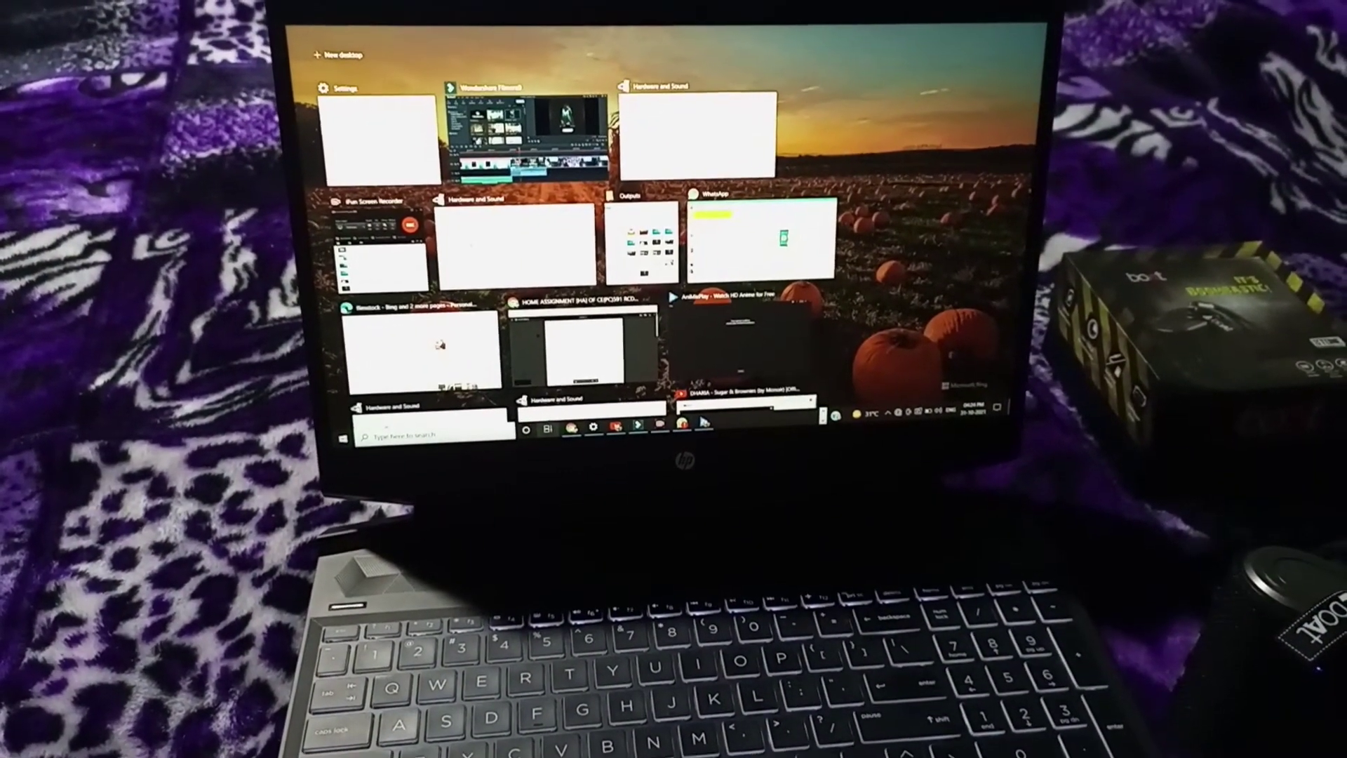
pyautogui.click(592, 112)
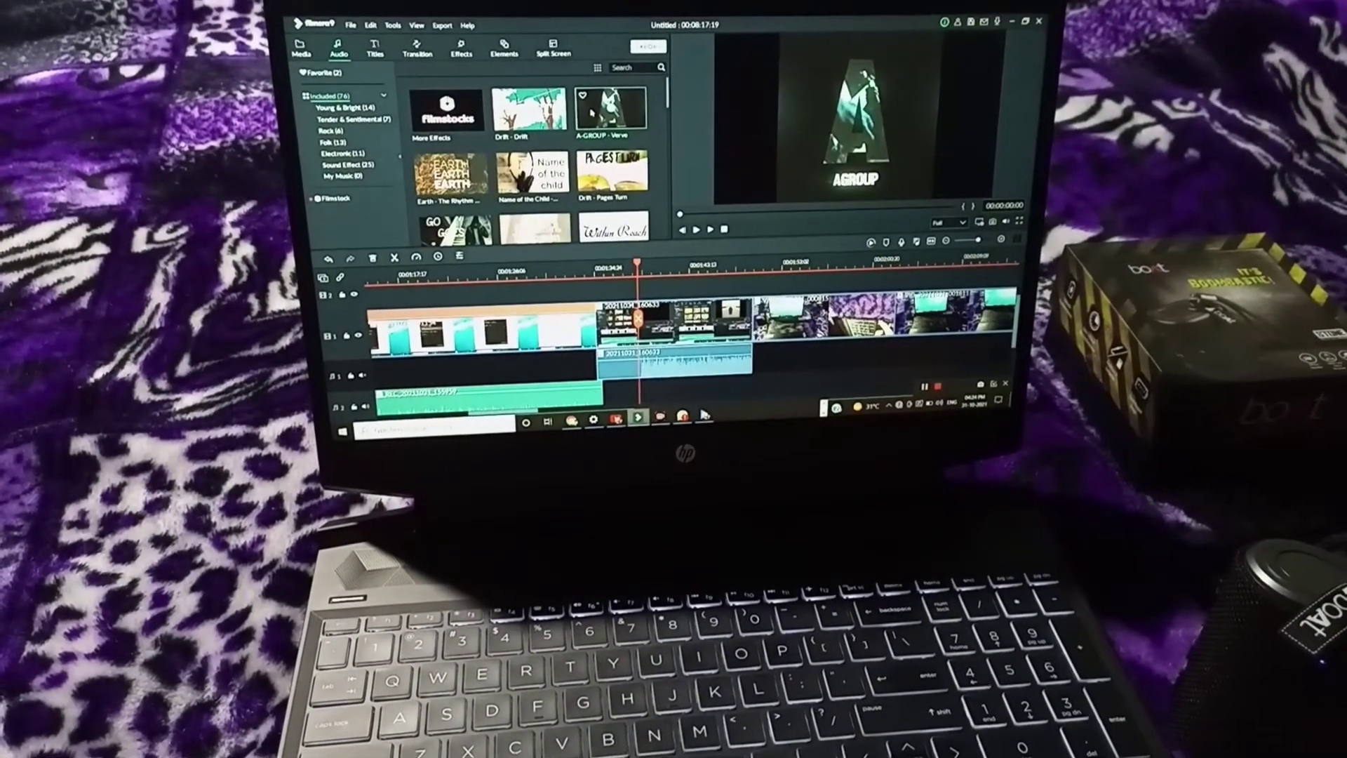
pyautogui.press('space')
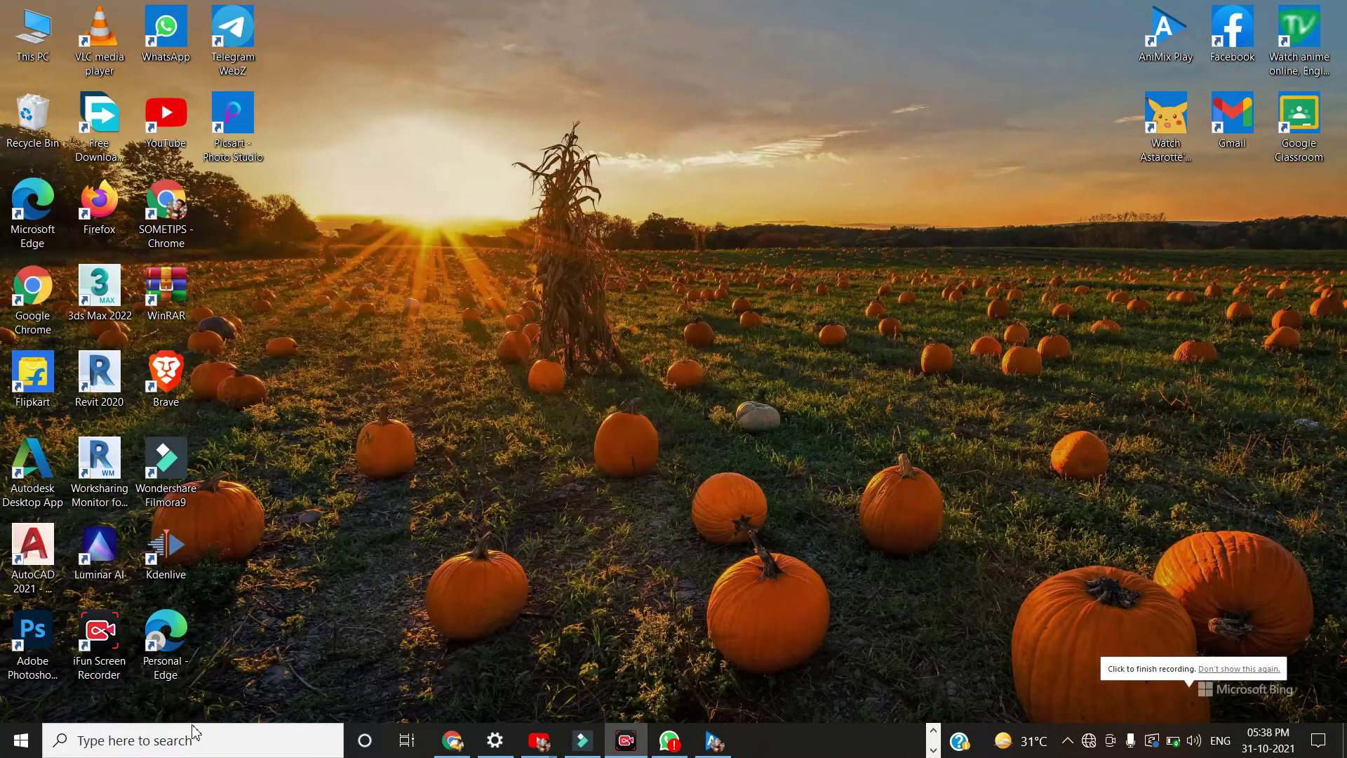
# - Search for "control", open Control Panel and bring up the Sound dialog under Hardware and Sound
pyautogui.click(154, 741)
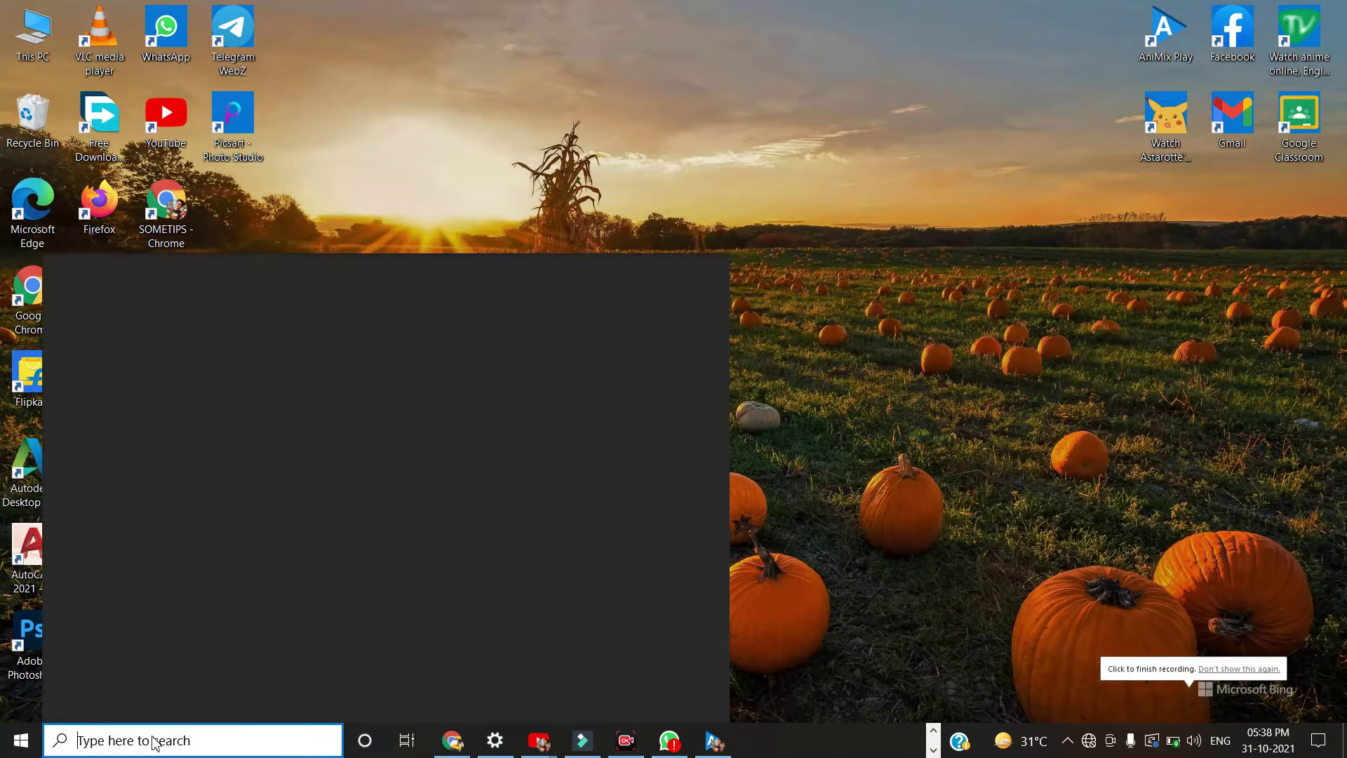
pyautogui.write('cont')
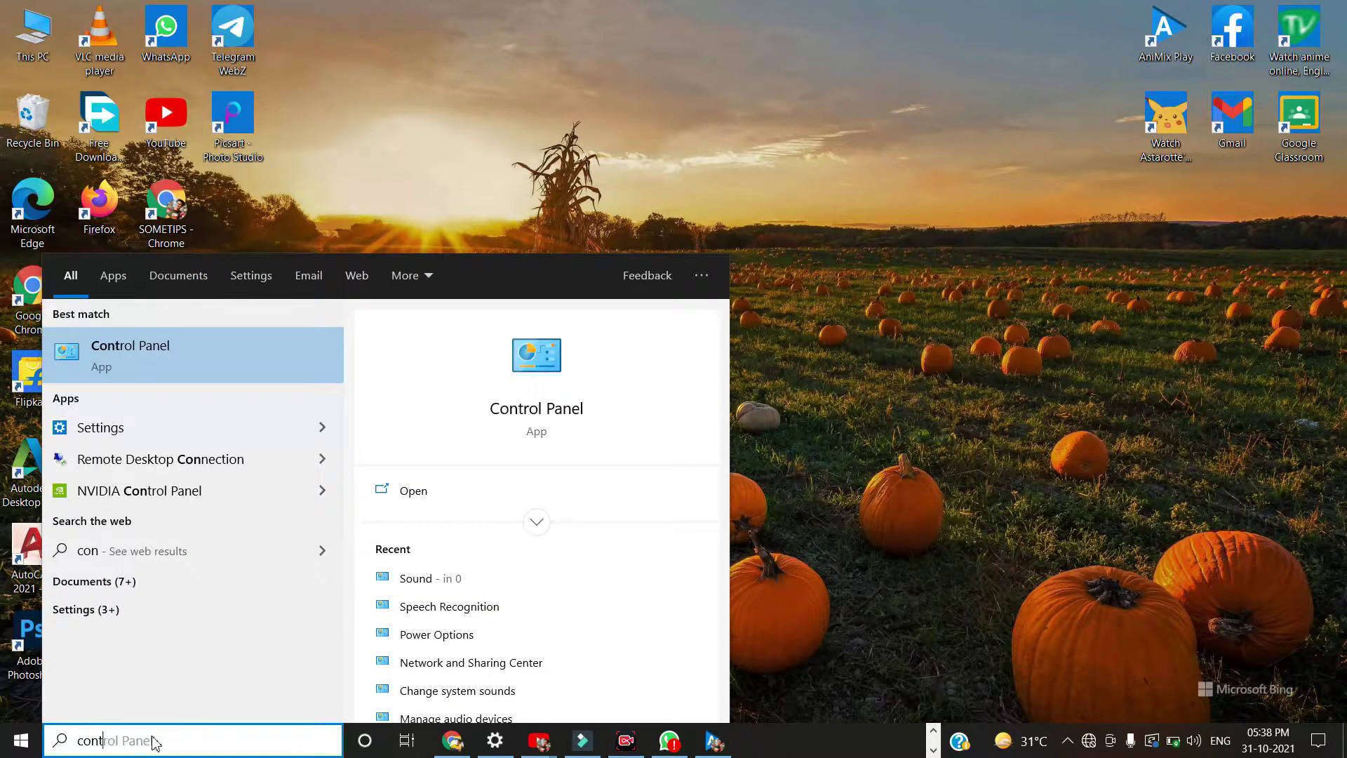
pyautogui.write('rol')
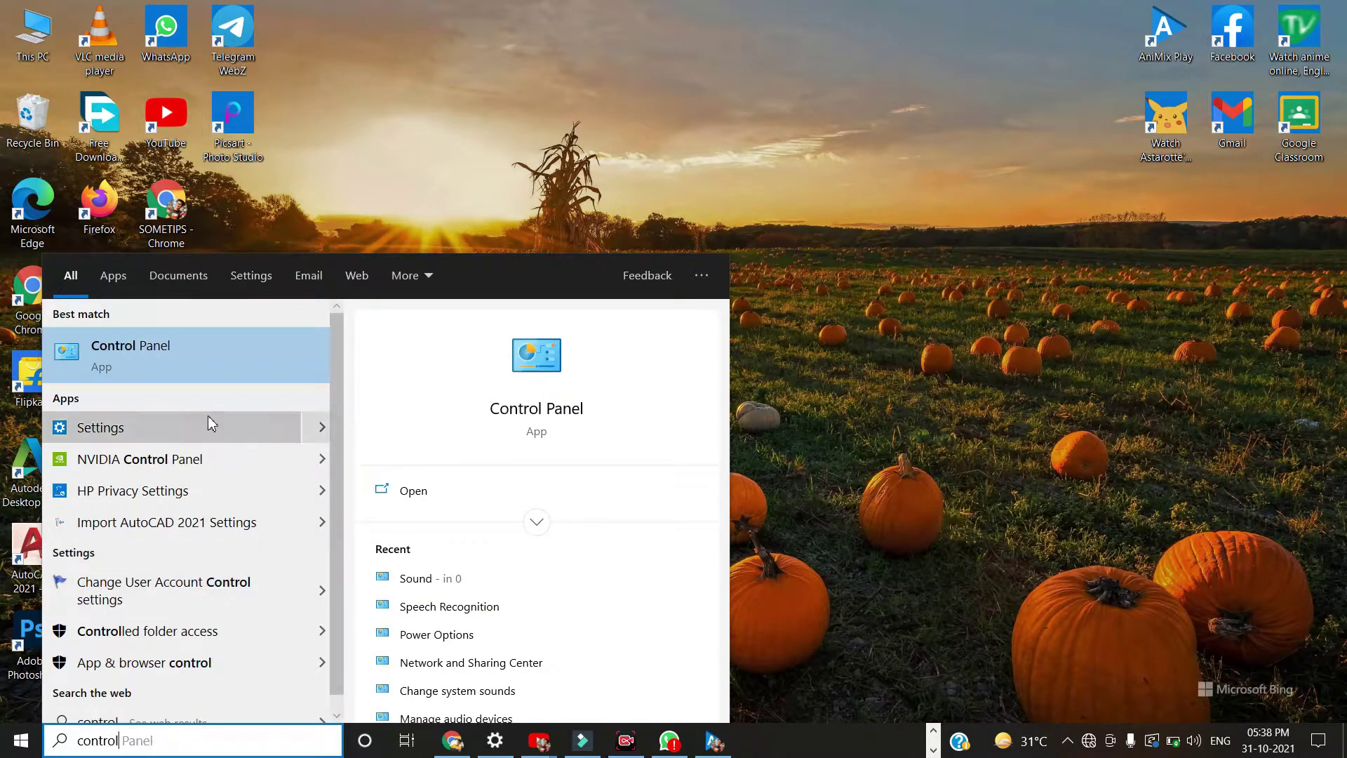
pyautogui.click(213, 366)
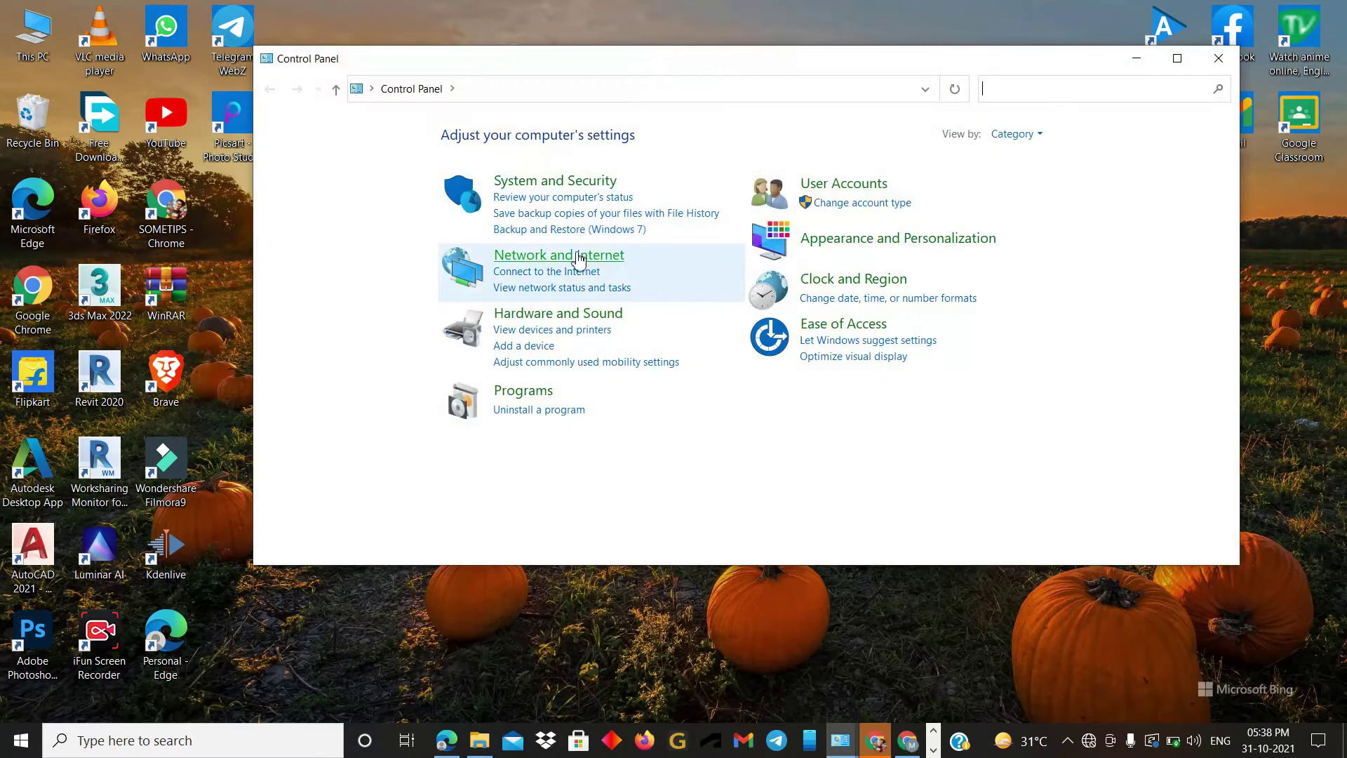
pyautogui.click(564, 315)
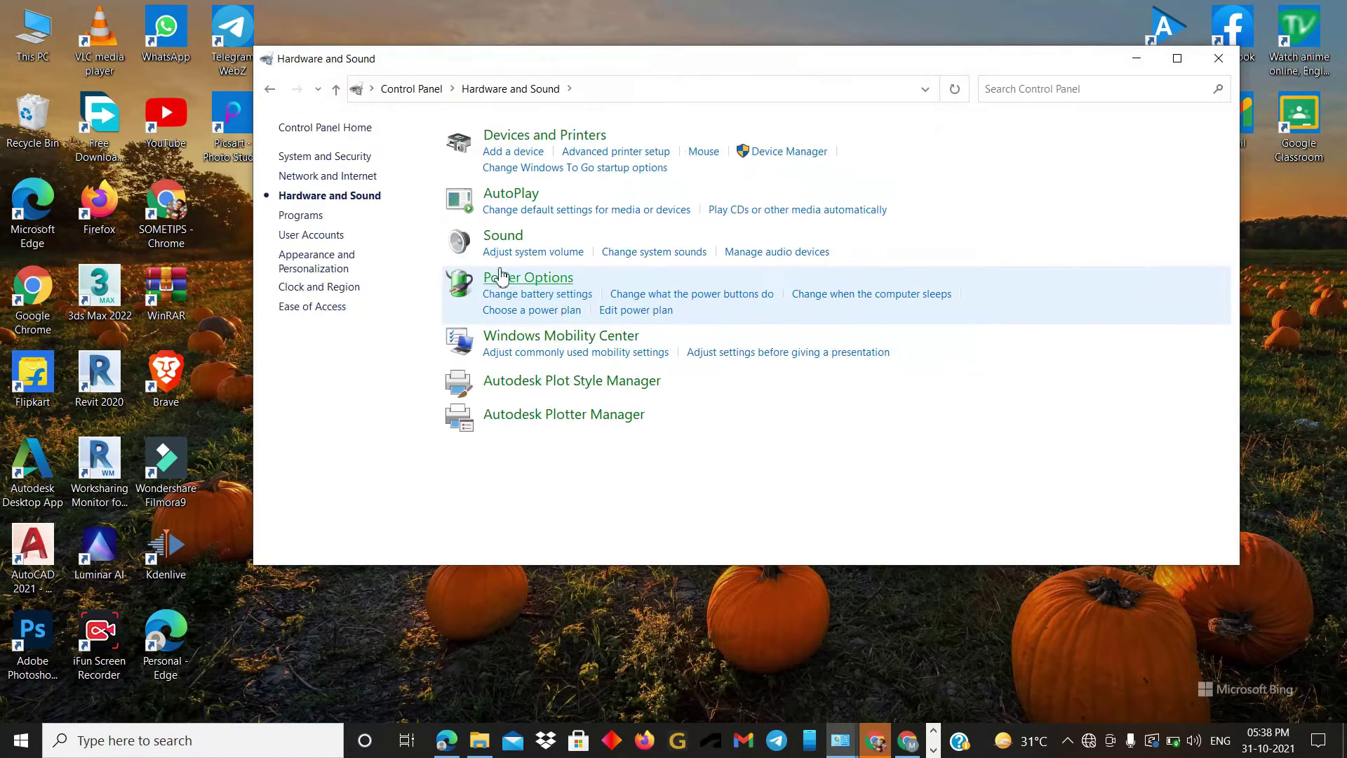
pyautogui.click(499, 237)
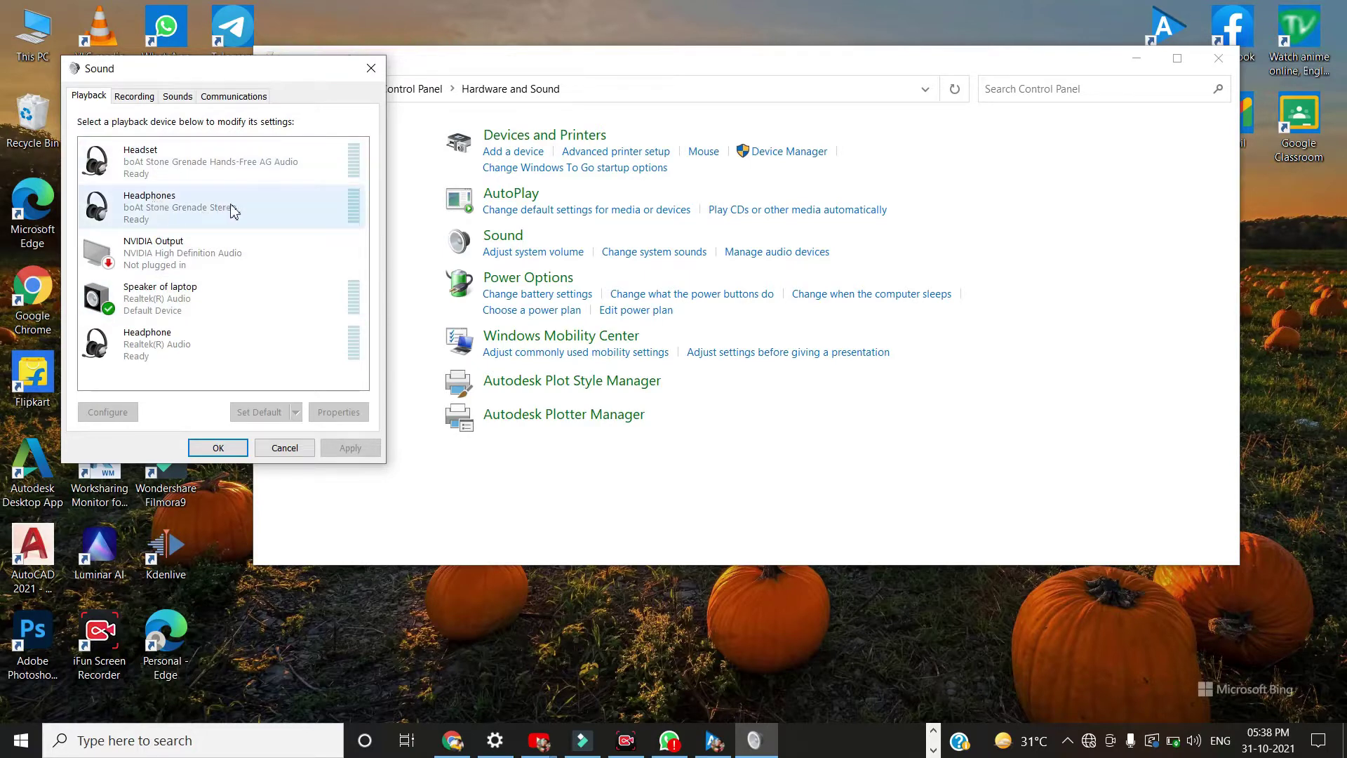
# - Set the boAt Stone Grenade Stereo headphones as the default playback device, confirm, and minimize the Control Panel window
pyautogui.click(185, 217)
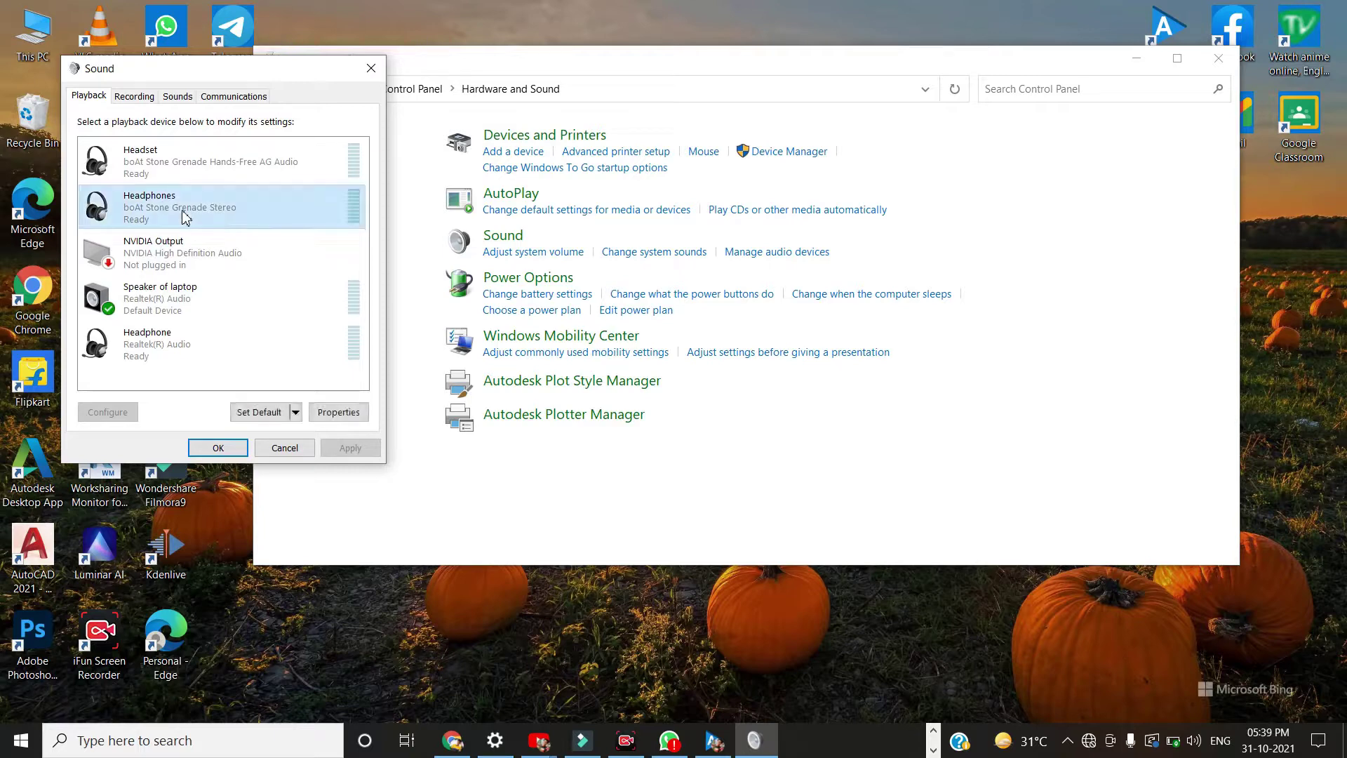
pyautogui.click(259, 414)
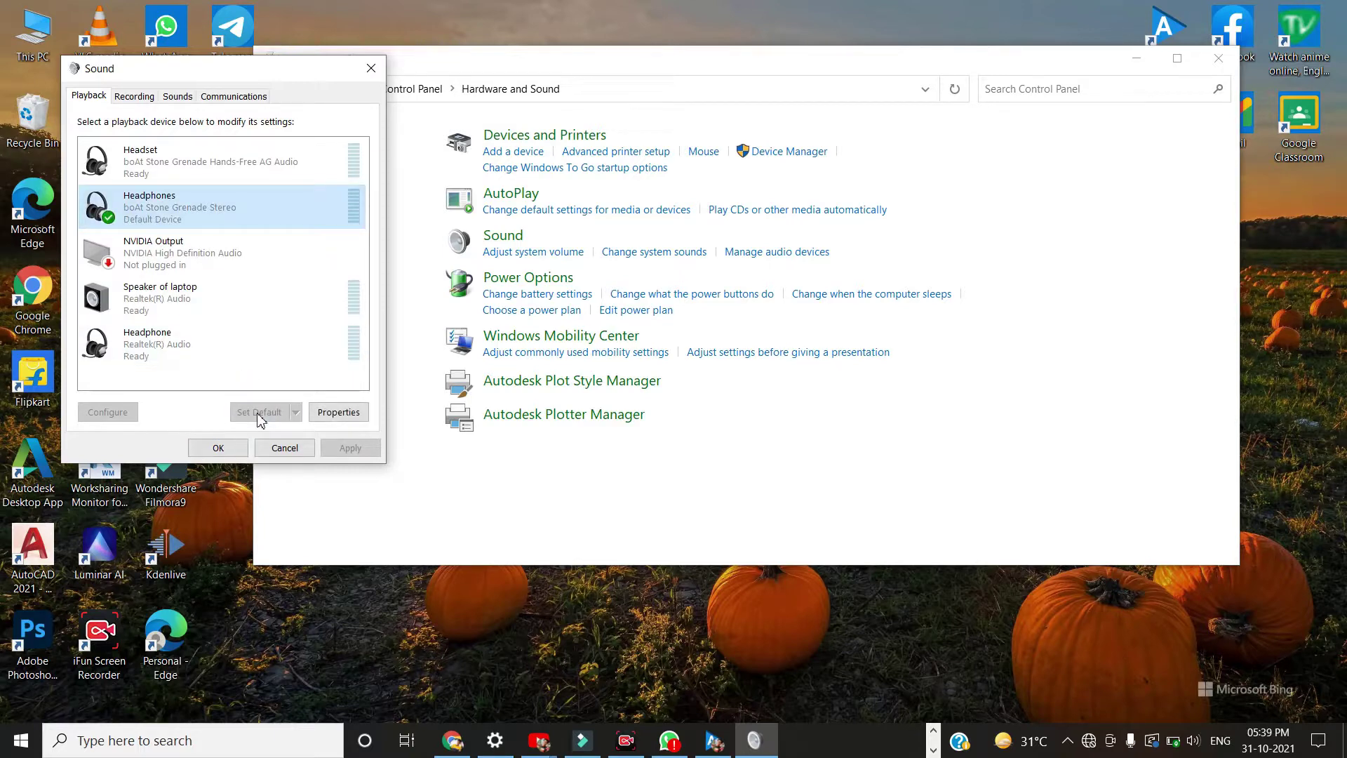
pyautogui.click(218, 448)
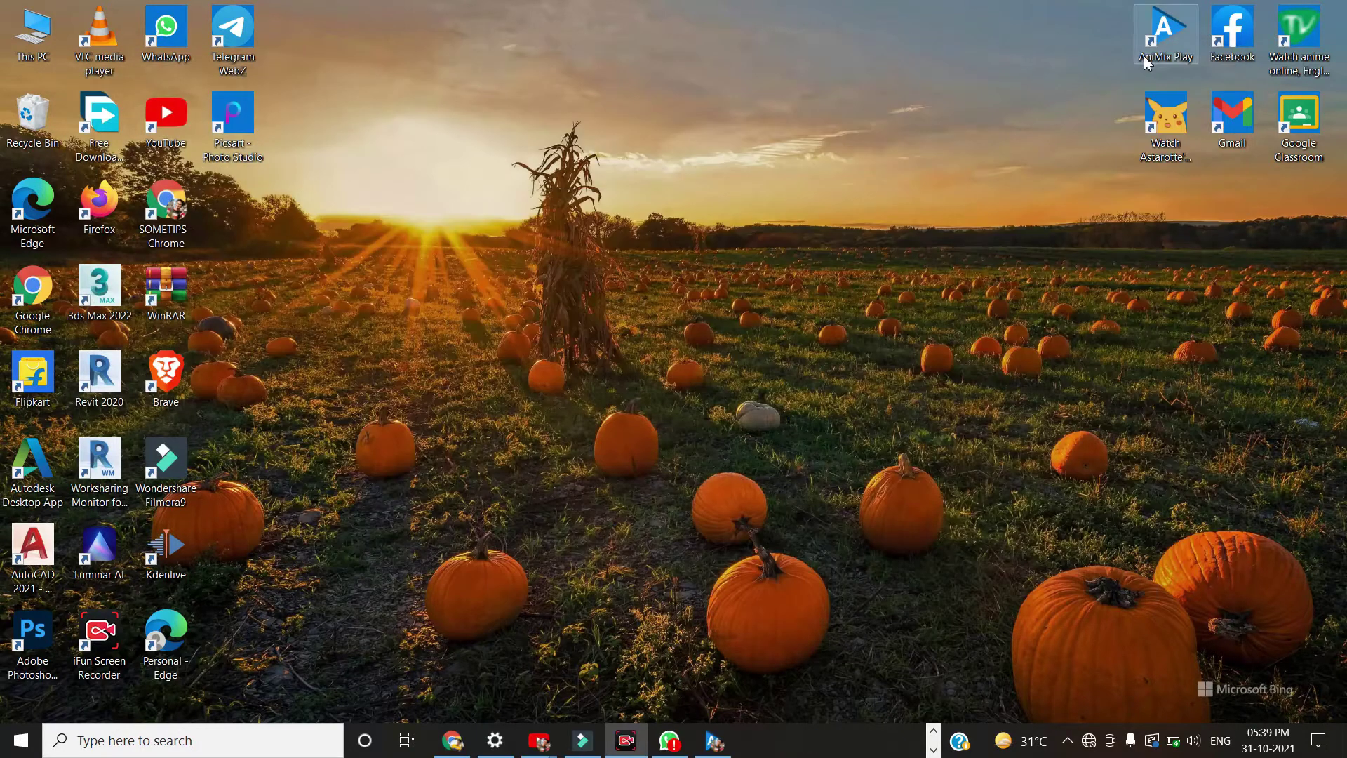
pyautogui.click(1137, 58)
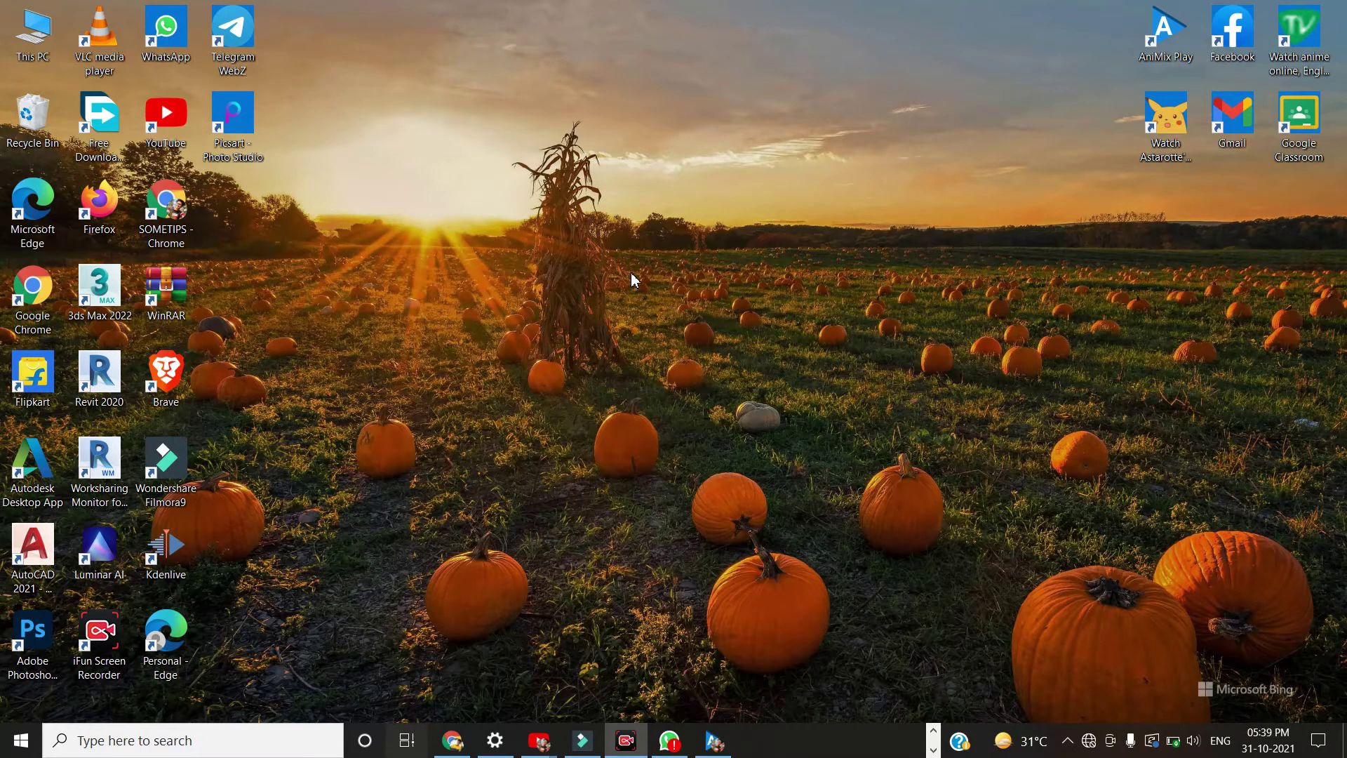
# - Switch to Filmora and preview the track by The Mind Sweepers from the Rock audio category to test the output
pyautogui.press('super+Tab')
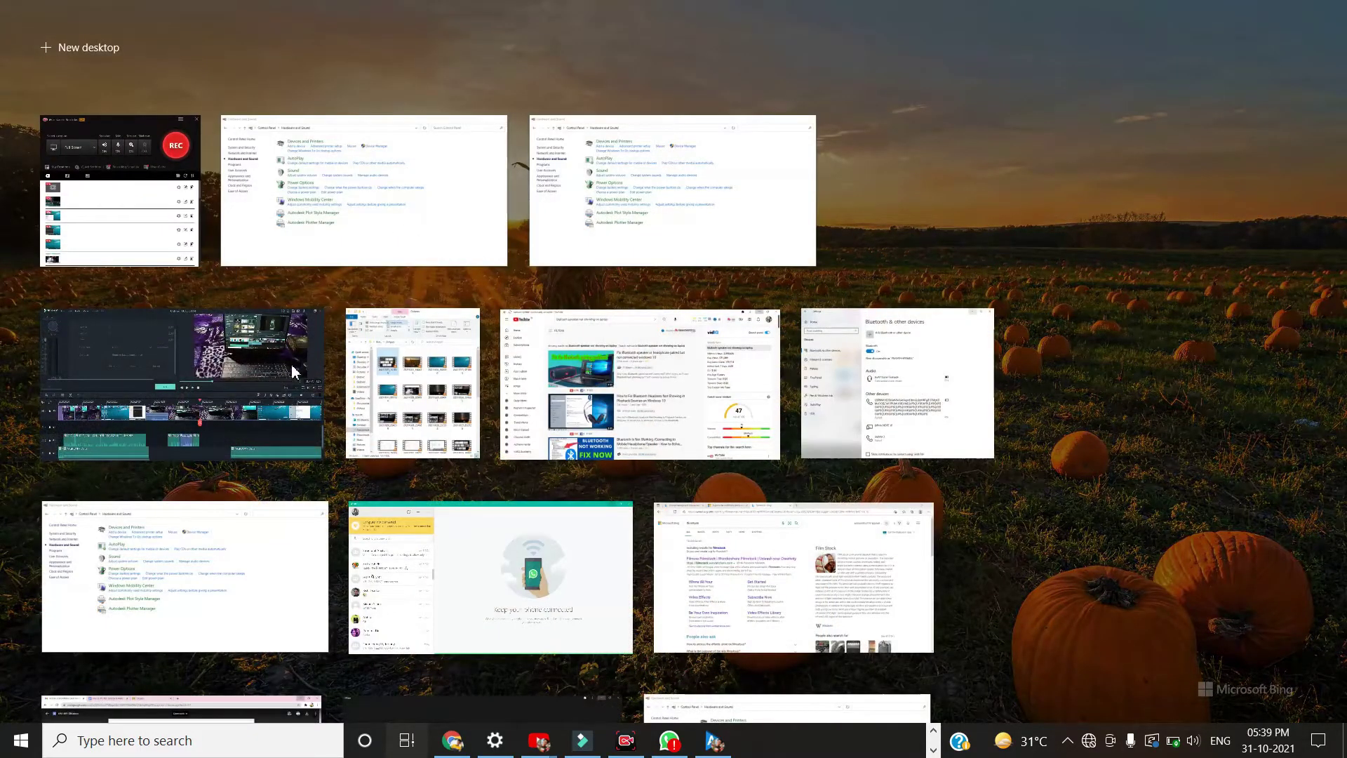
pyautogui.click(292, 364)
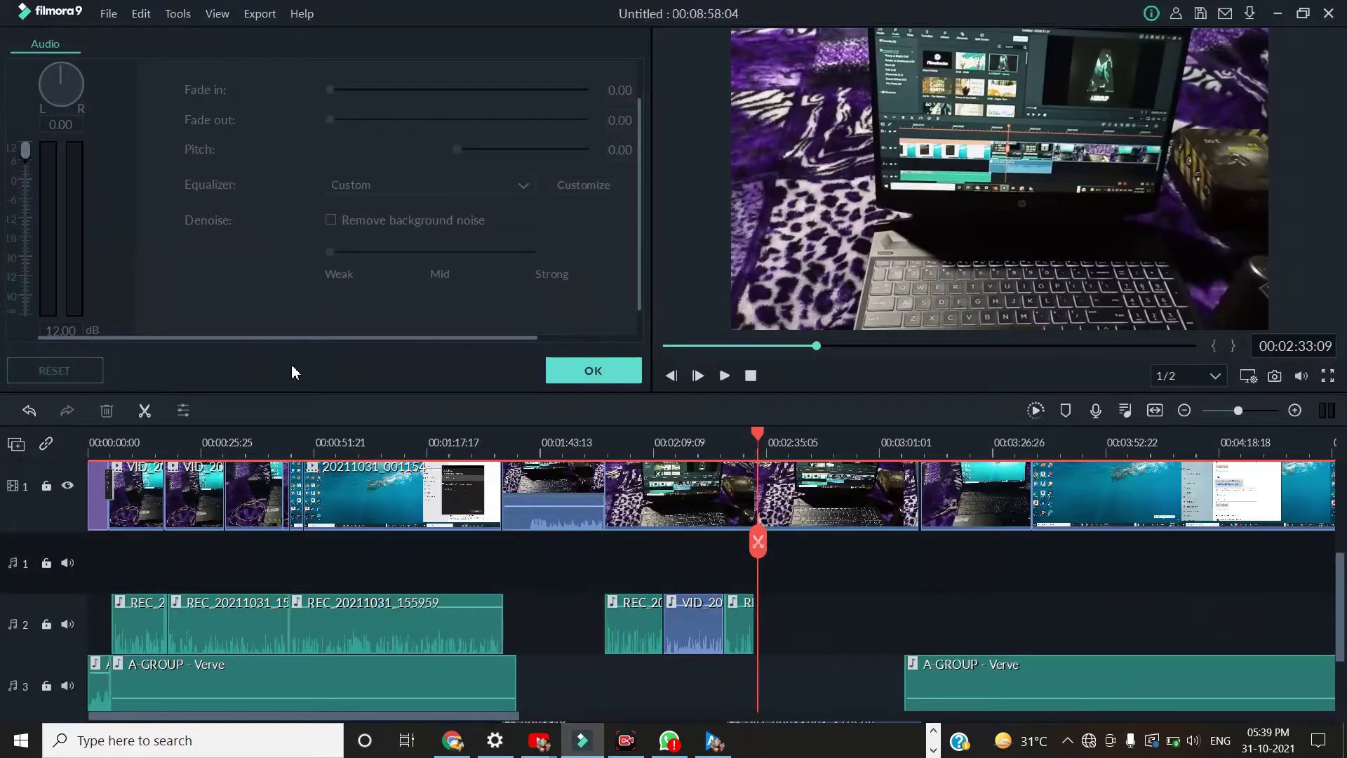
pyautogui.click(567, 373)
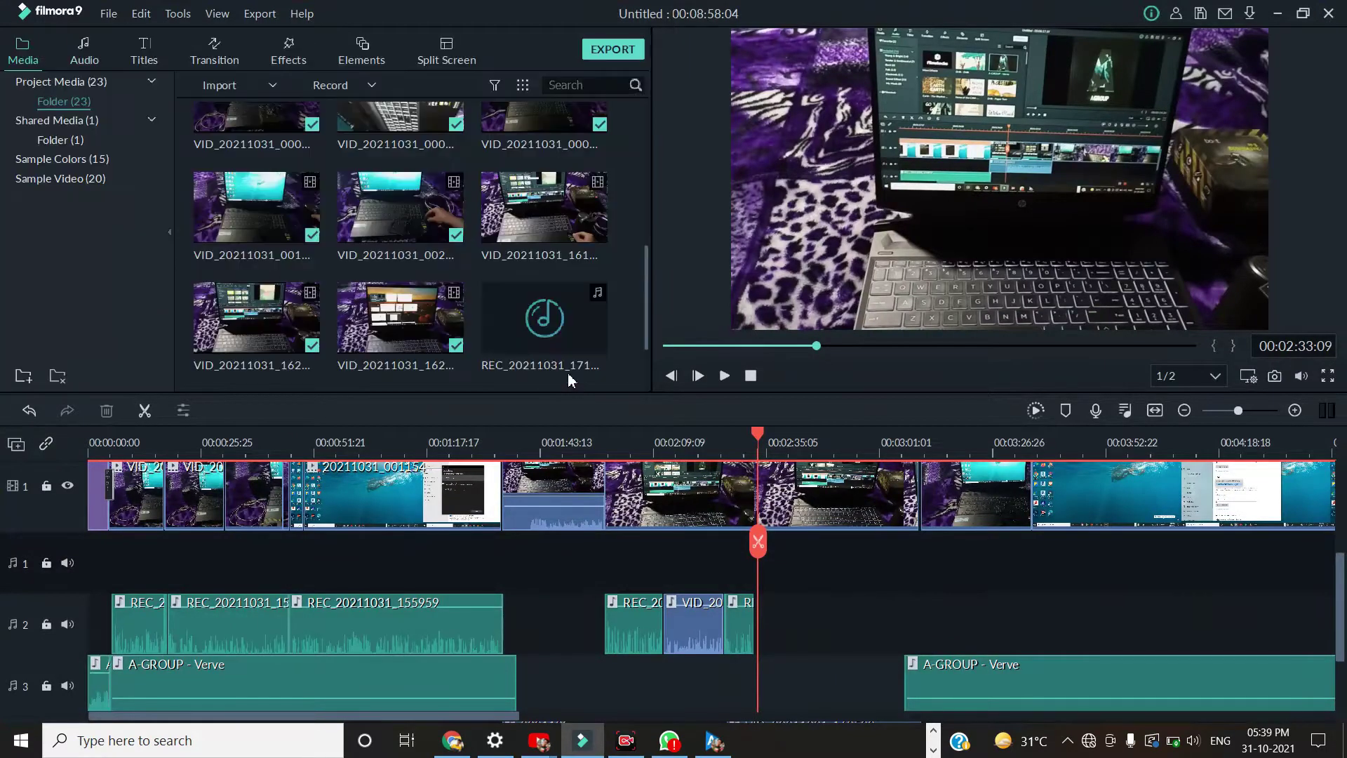
pyautogui.click(95, 50)
pyautogui.moveTo(525, 175)
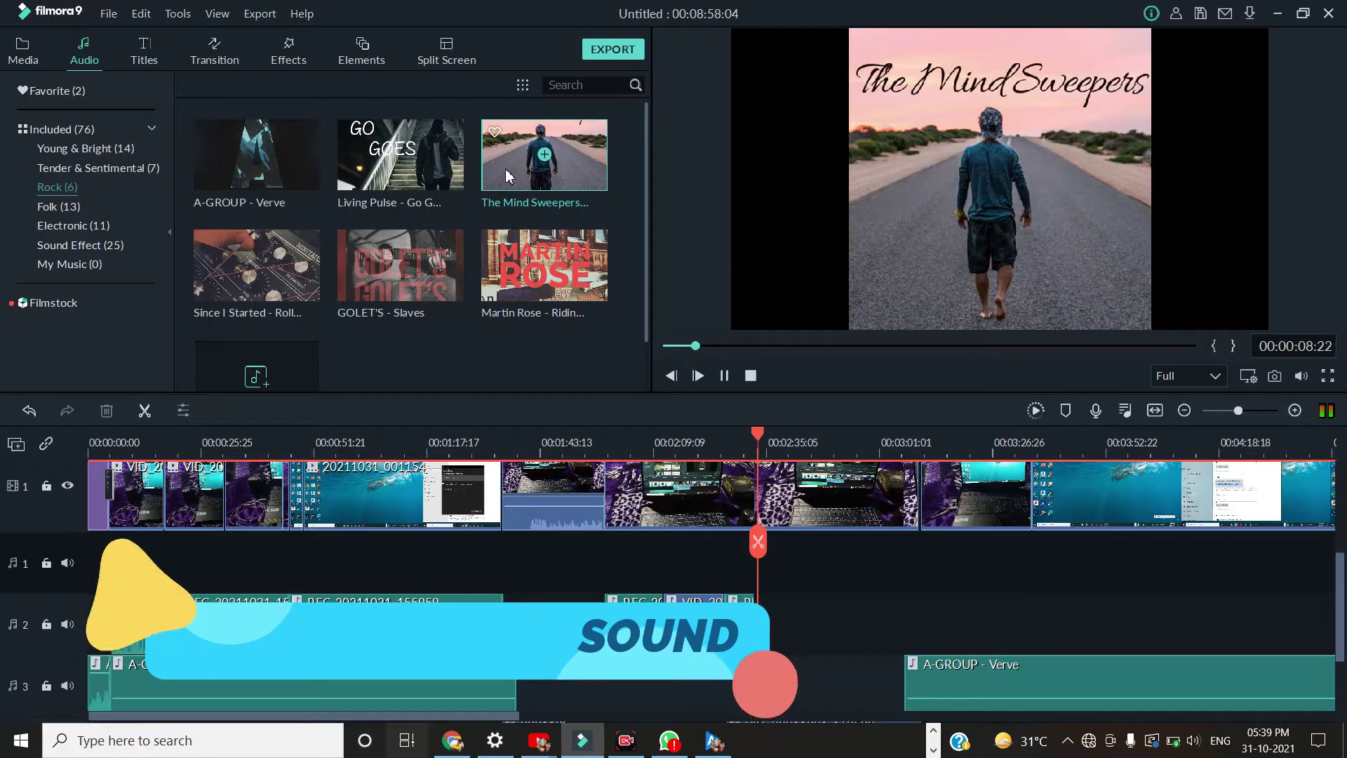
pyautogui.press('super+Tab')
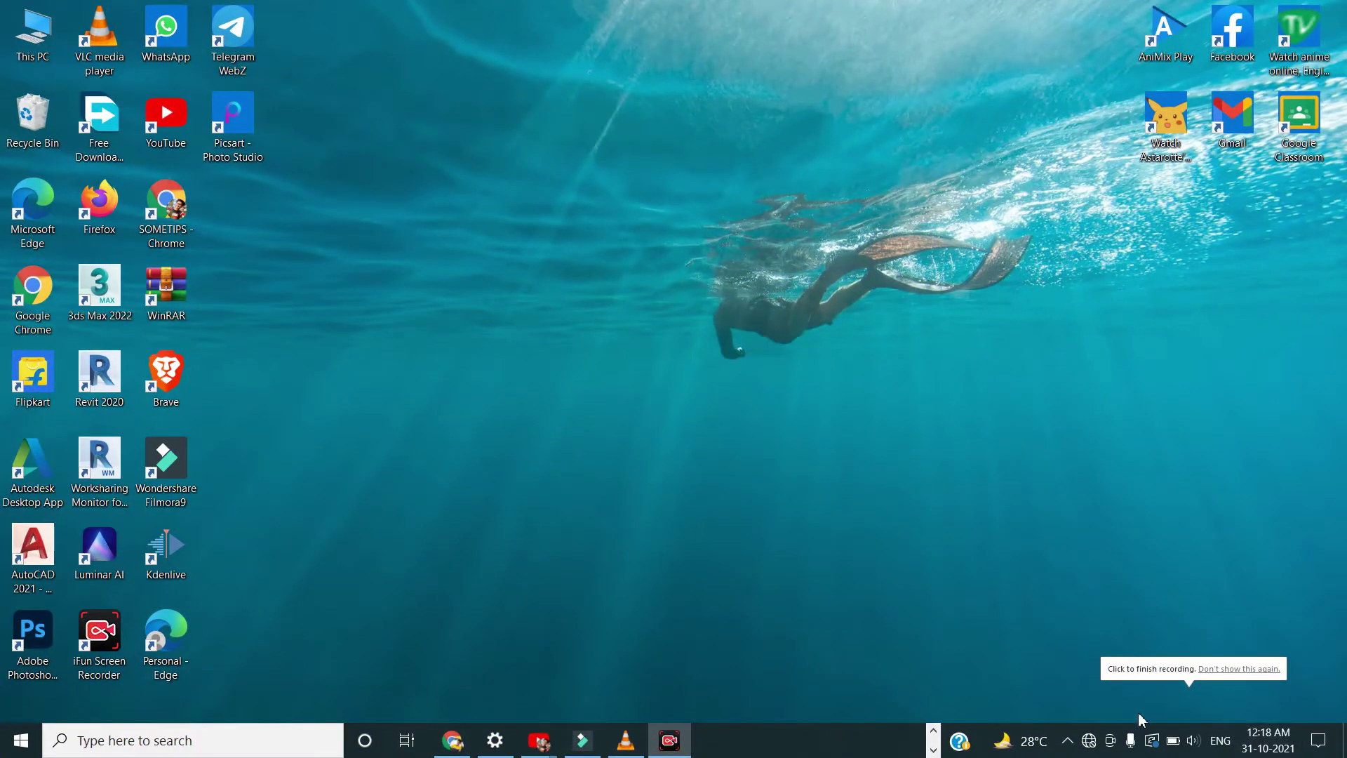
# - Search Windows for "sound" and open the Sound settings
pyautogui.click(175, 749)
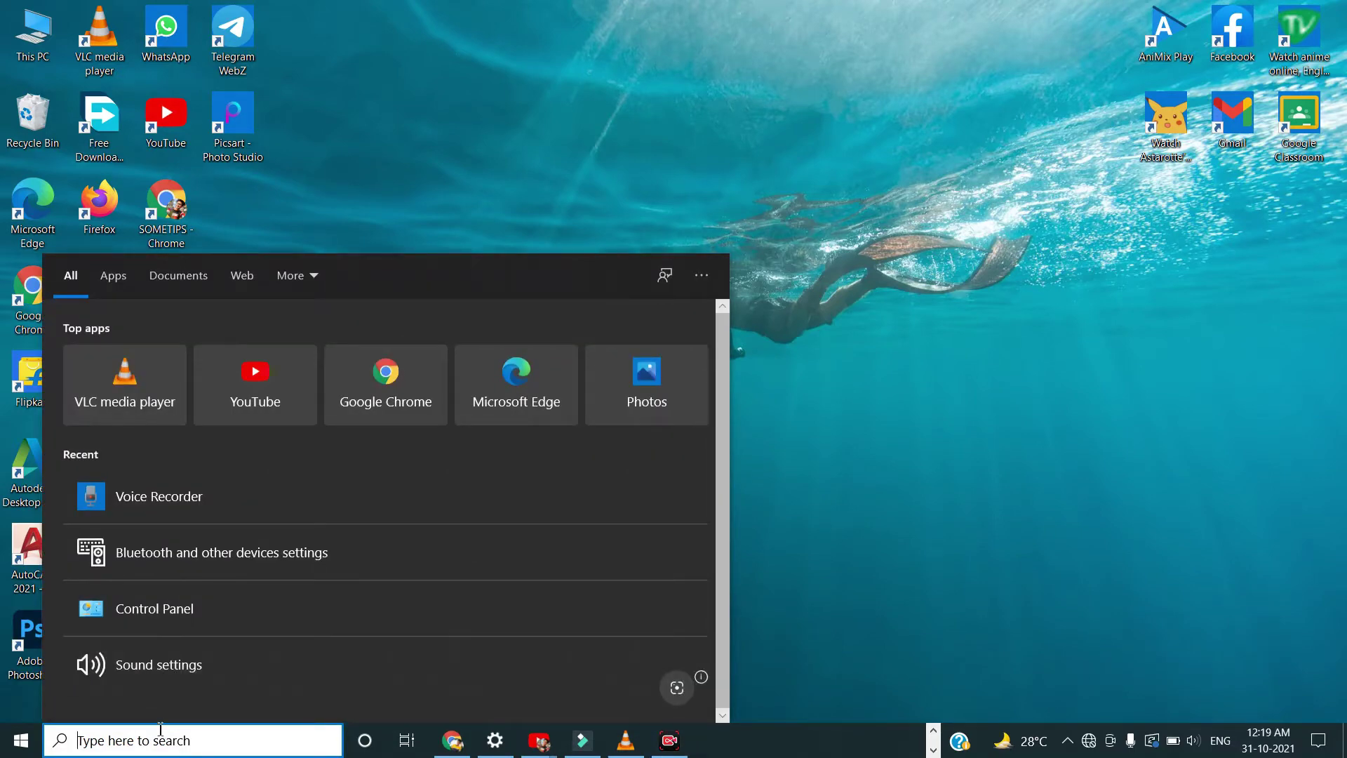
pyautogui.write('sou')
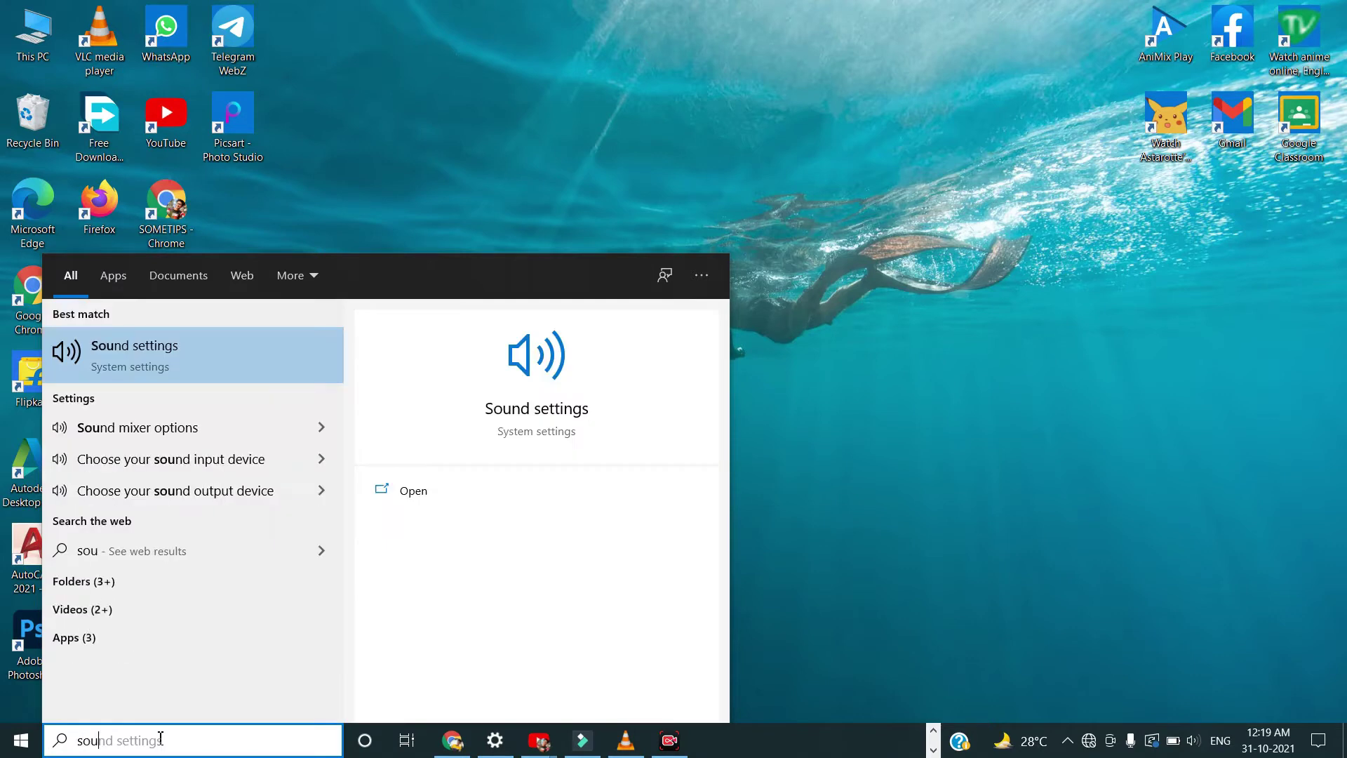
pyautogui.write('nd')
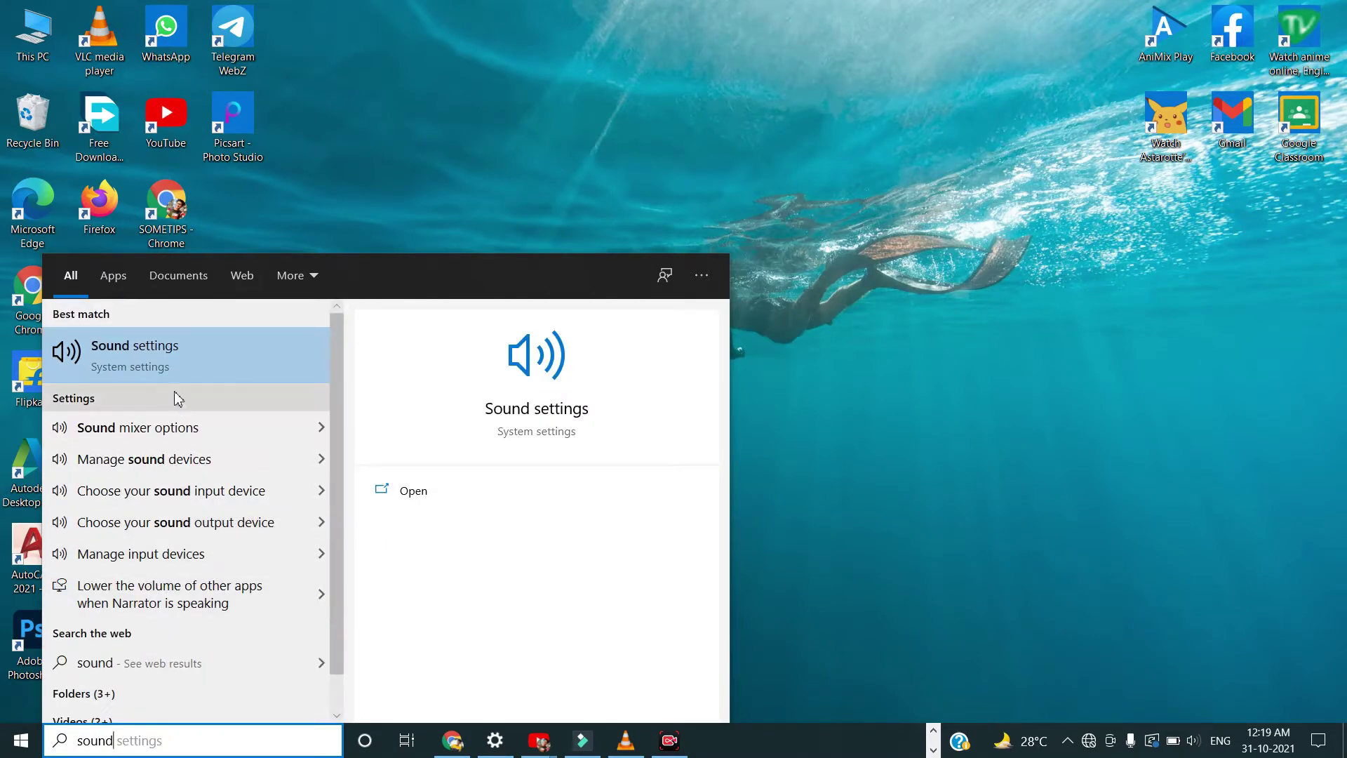
pyautogui.click(180, 365)
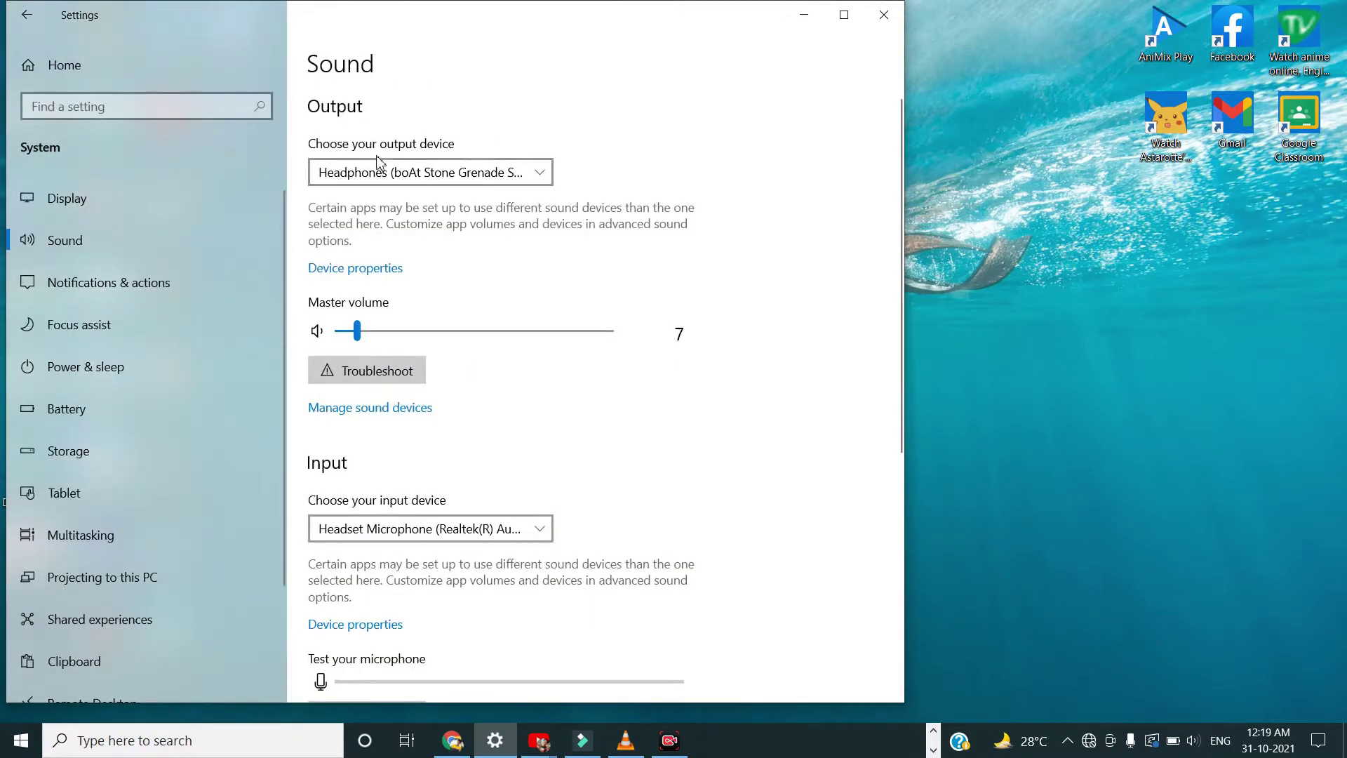
# - Set the sound input device to Microphone Array (Realtek(R) Audio) and minimize the Settings window
pyautogui.scroll(-3, 412, 379)
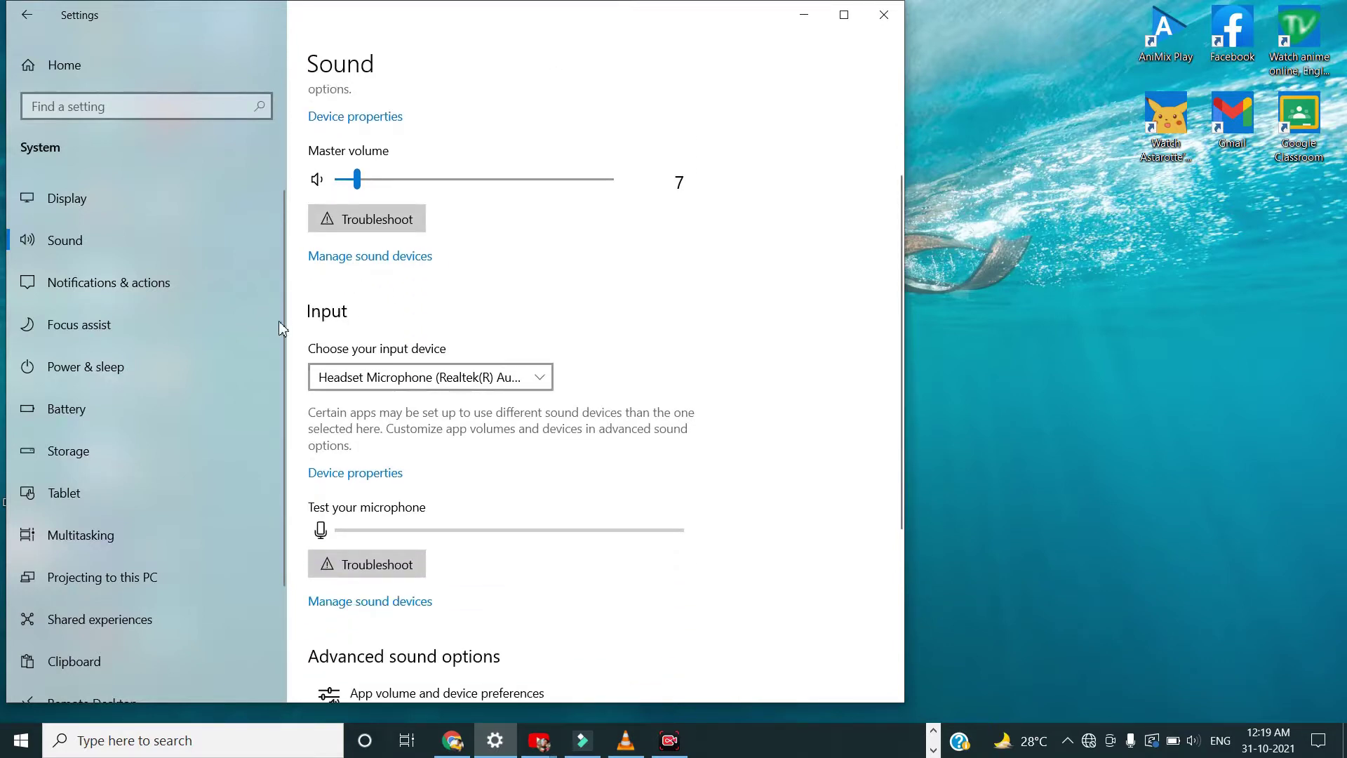
pyautogui.click(459, 385)
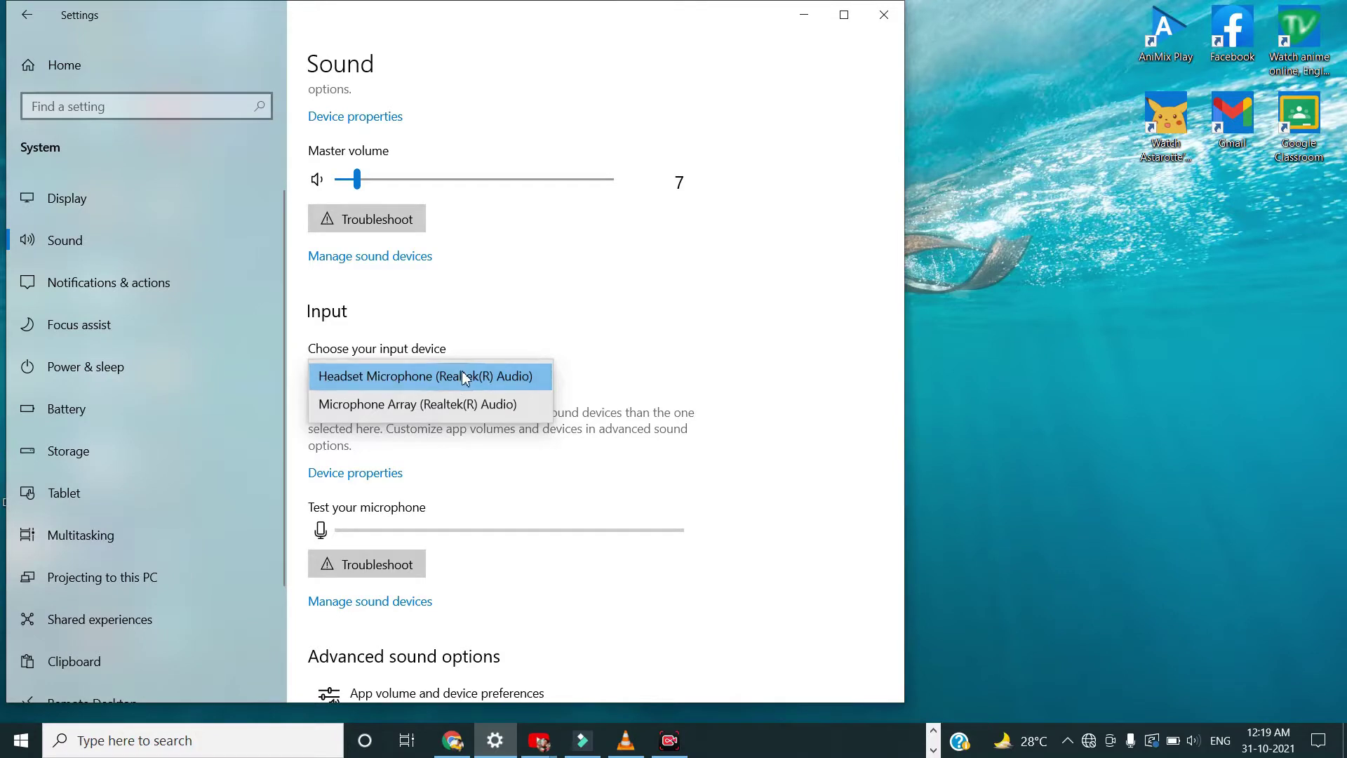
pyautogui.click(461, 406)
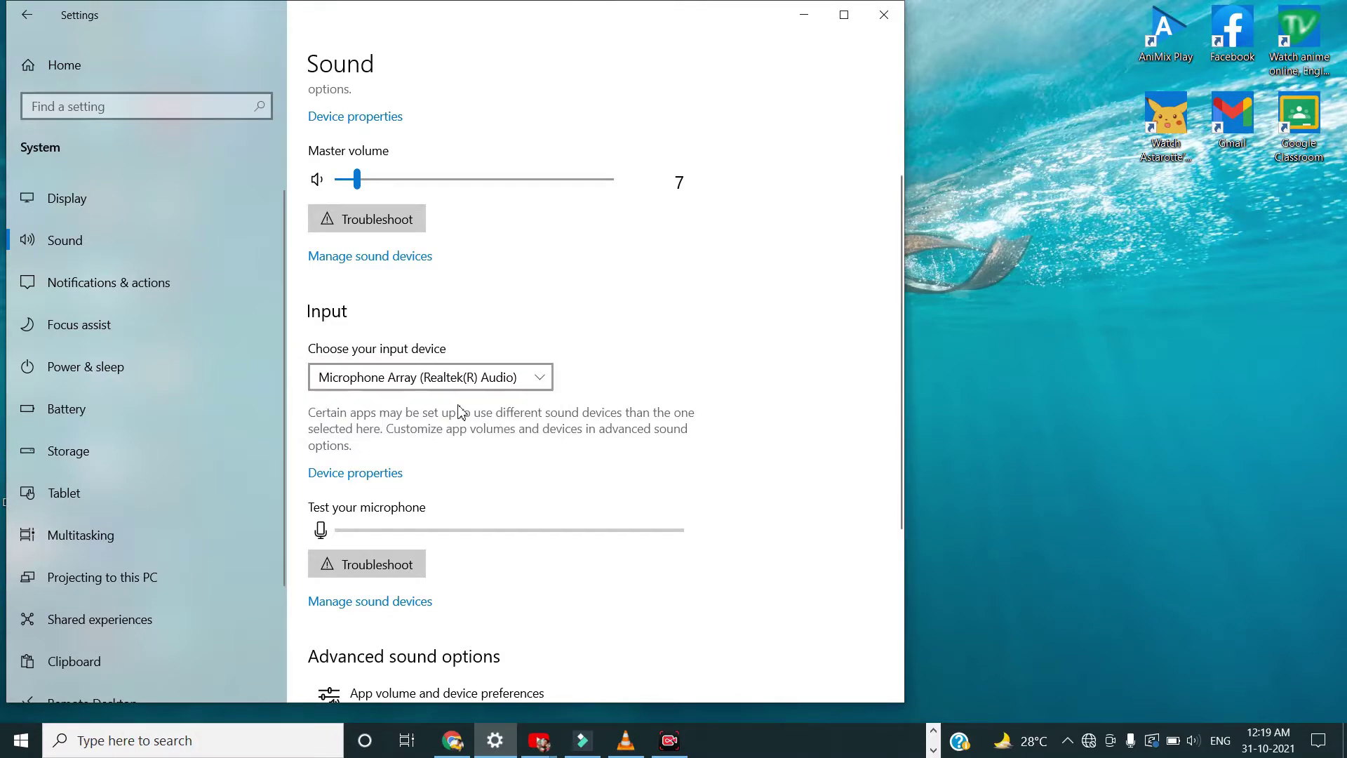
pyautogui.click(463, 378)
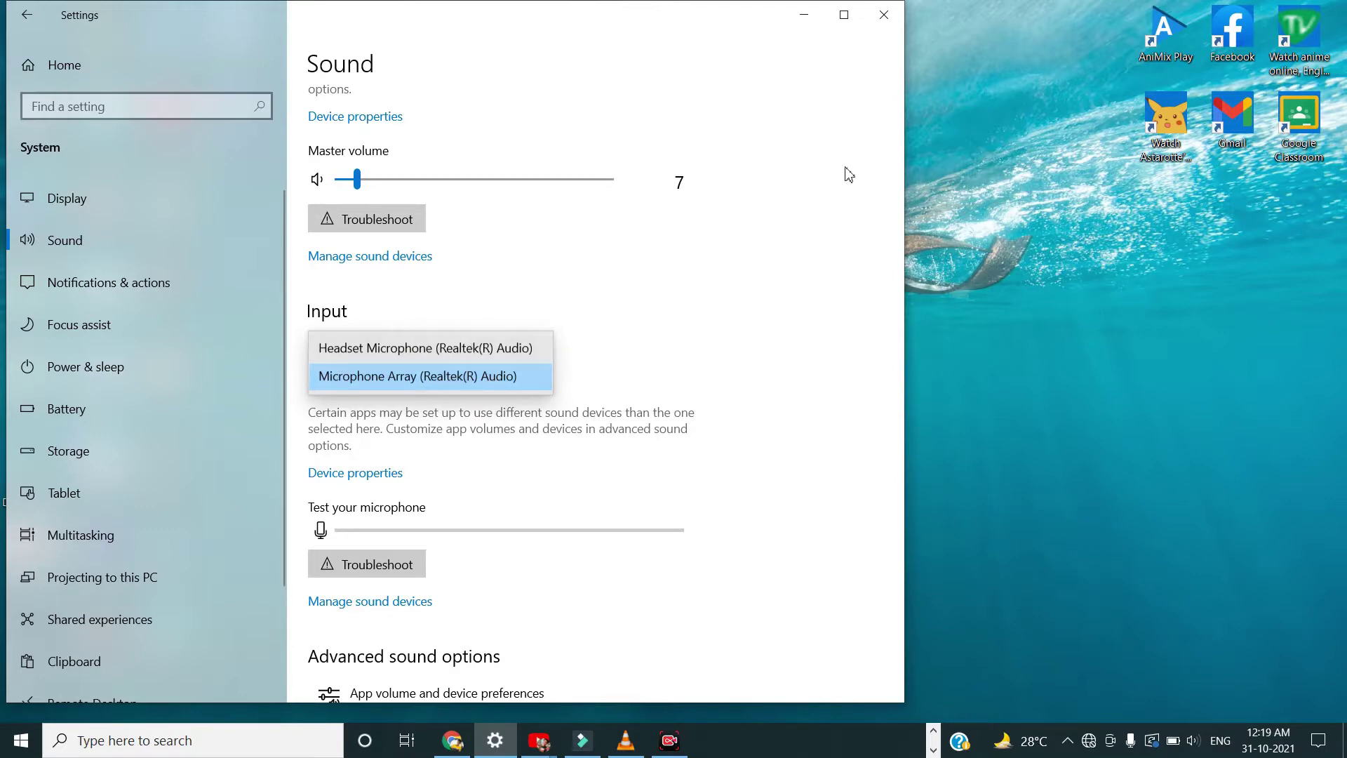
pyautogui.click(804, 15)
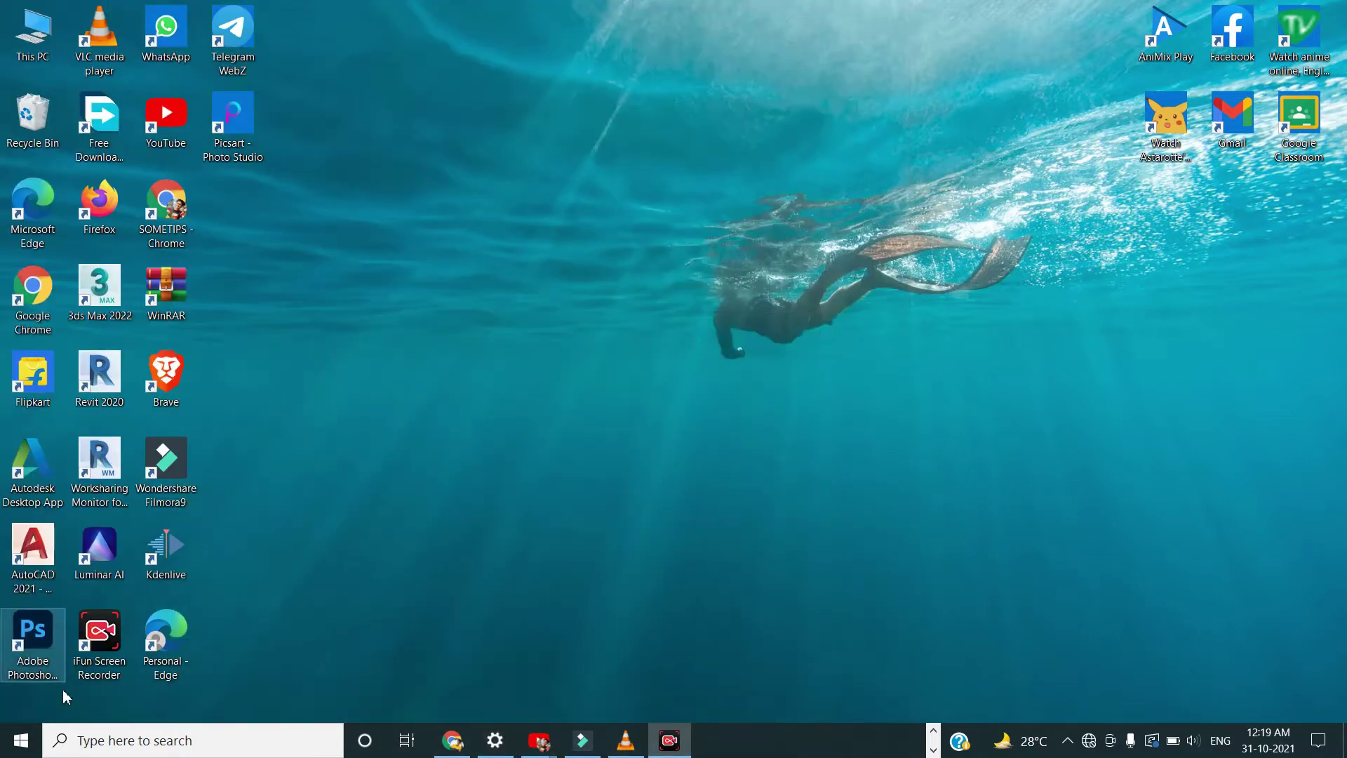
# - Open Control Panel from the recent searches and bring up the recording devices in the Sound dialog under Hardware and Sound
pyautogui.click(107, 741)
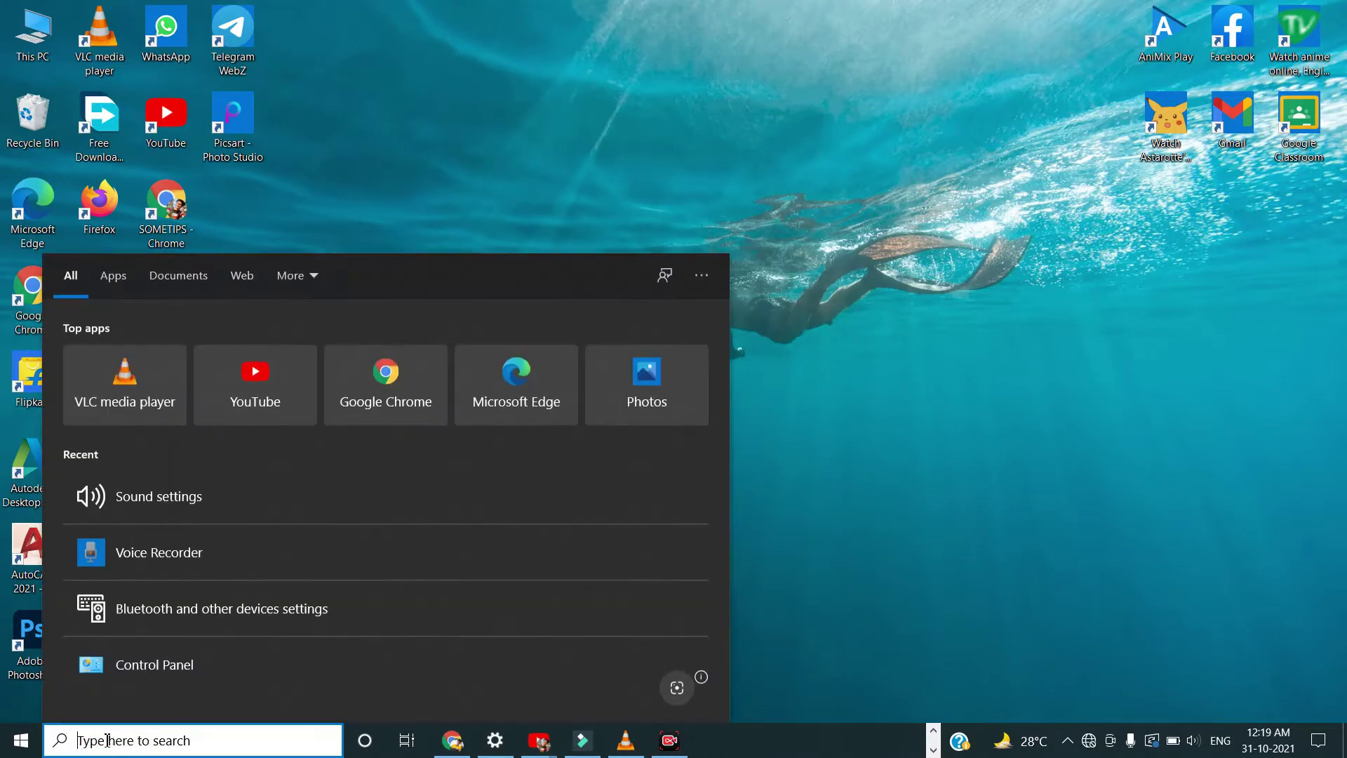
pyautogui.click(133, 672)
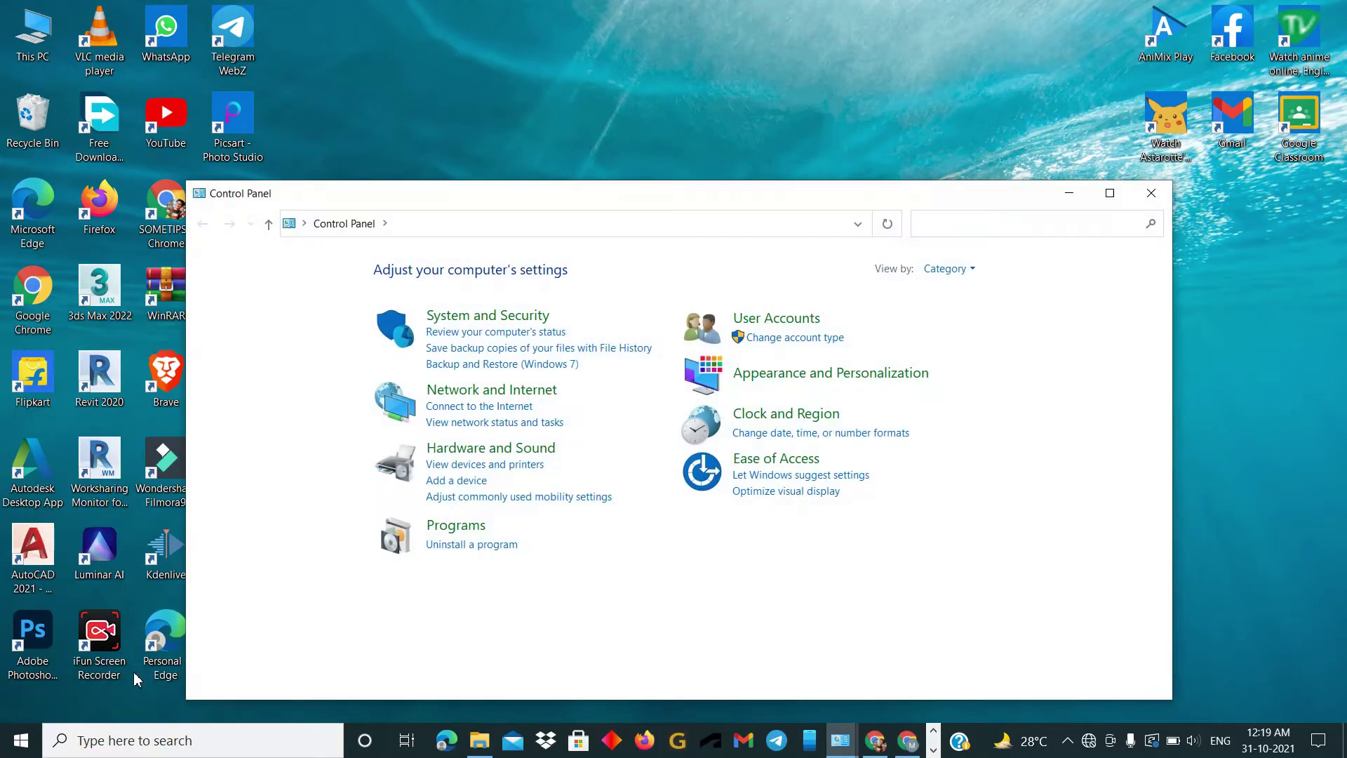
pyautogui.click(469, 452)
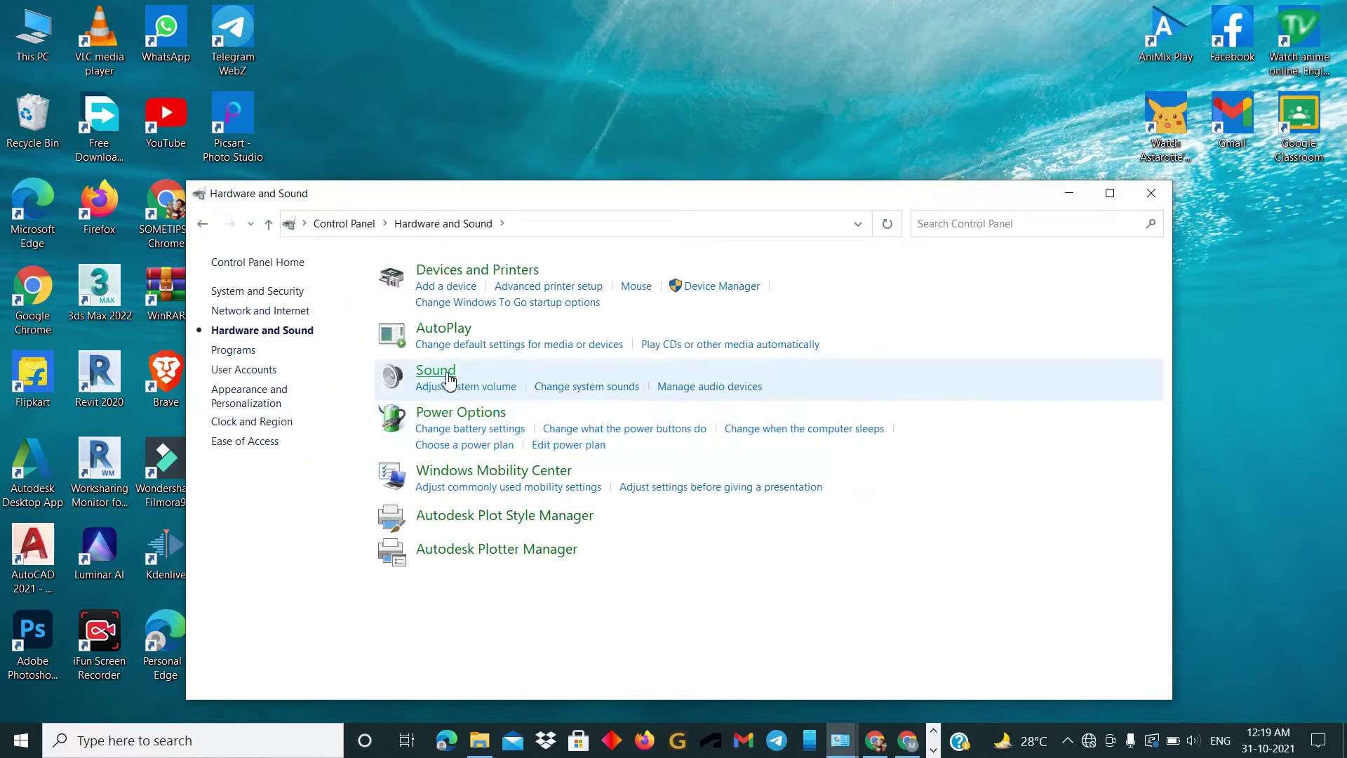
pyautogui.click(438, 372)
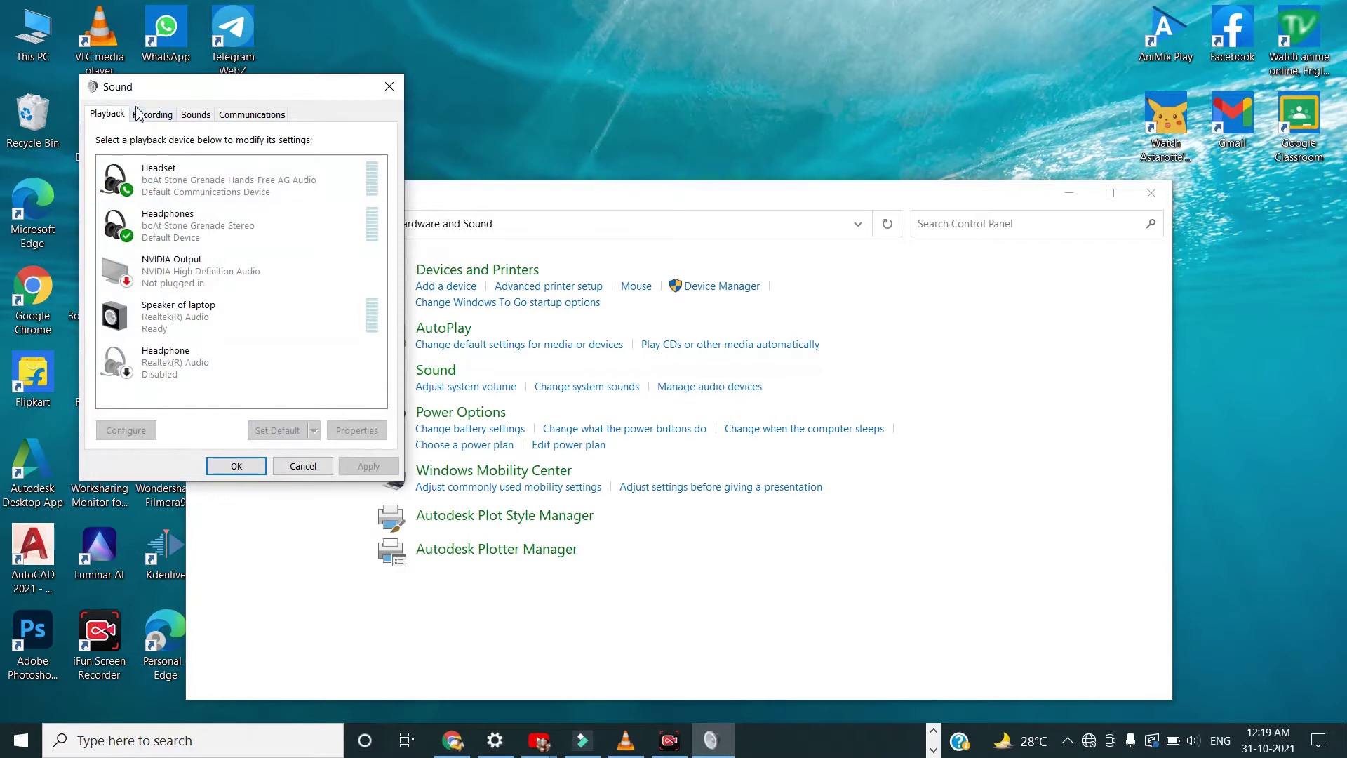
pyautogui.click(141, 120)
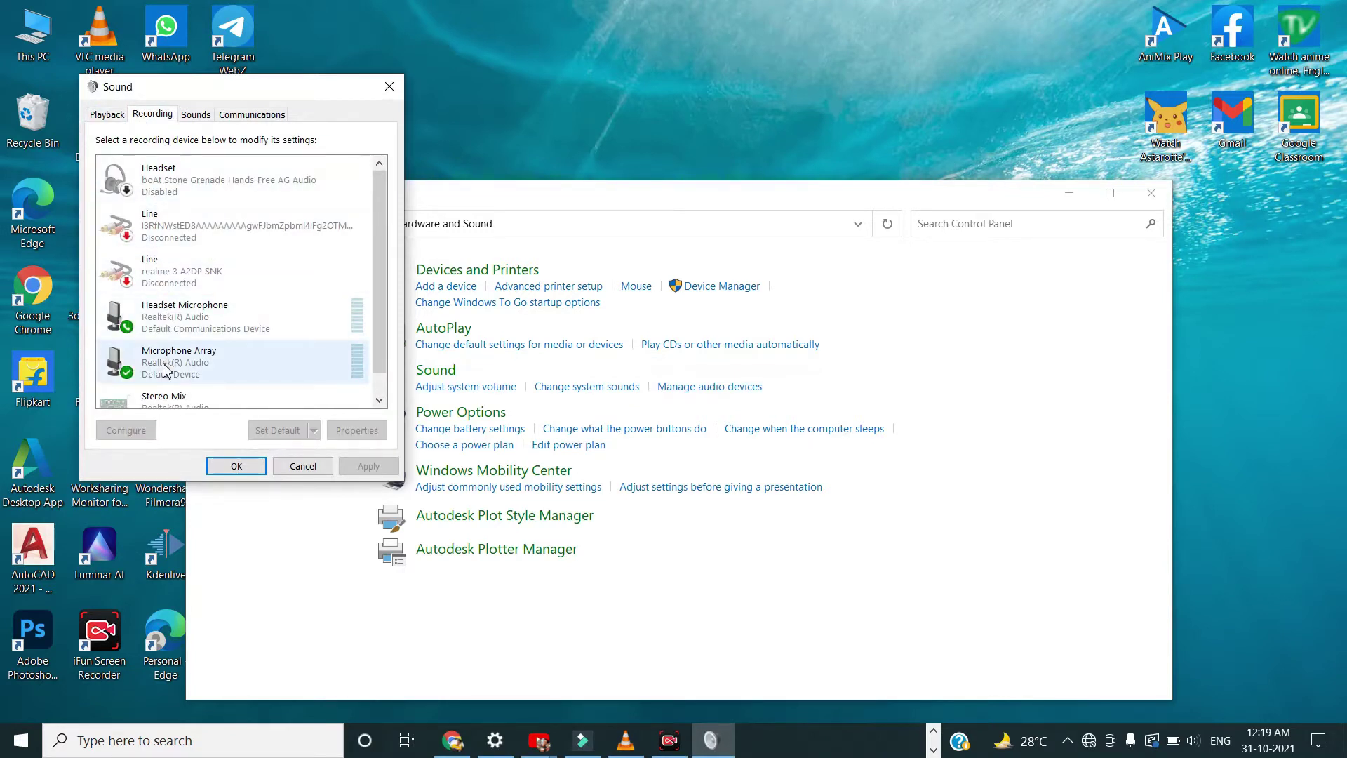
# - Disable the Realtek Microphone Array recording device and confirm the Sound dialog
pyautogui.scroll(-1, 166, 365)
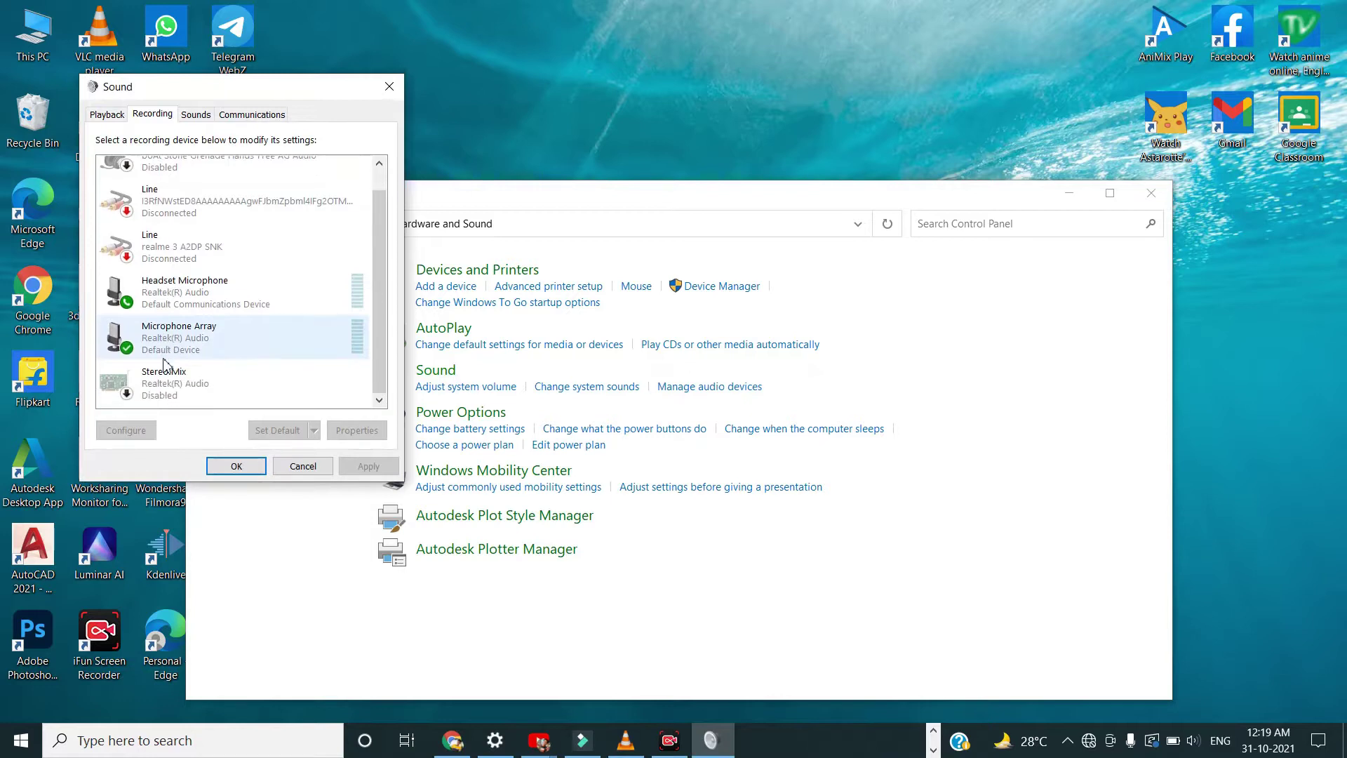
pyautogui.click(170, 346)
pyautogui.rightClick(171, 346)
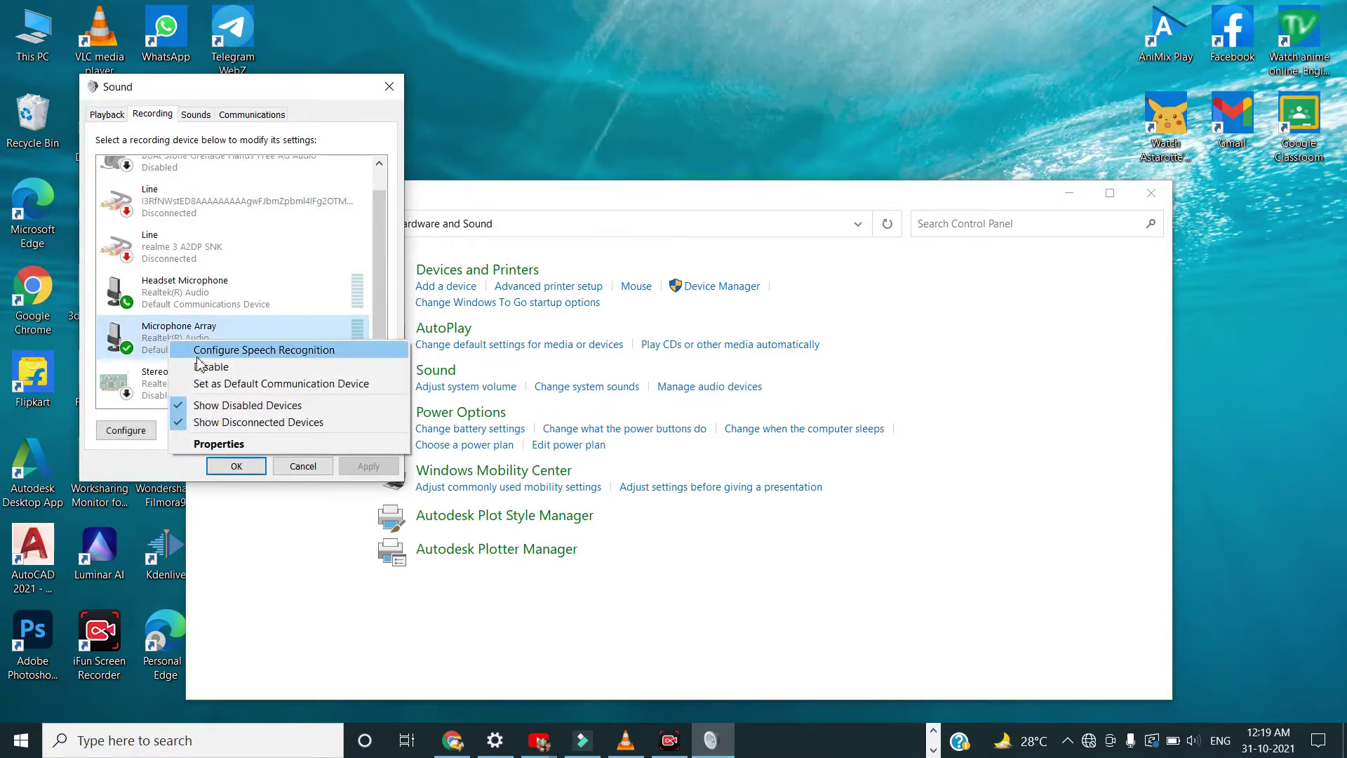
pyautogui.click(211, 367)
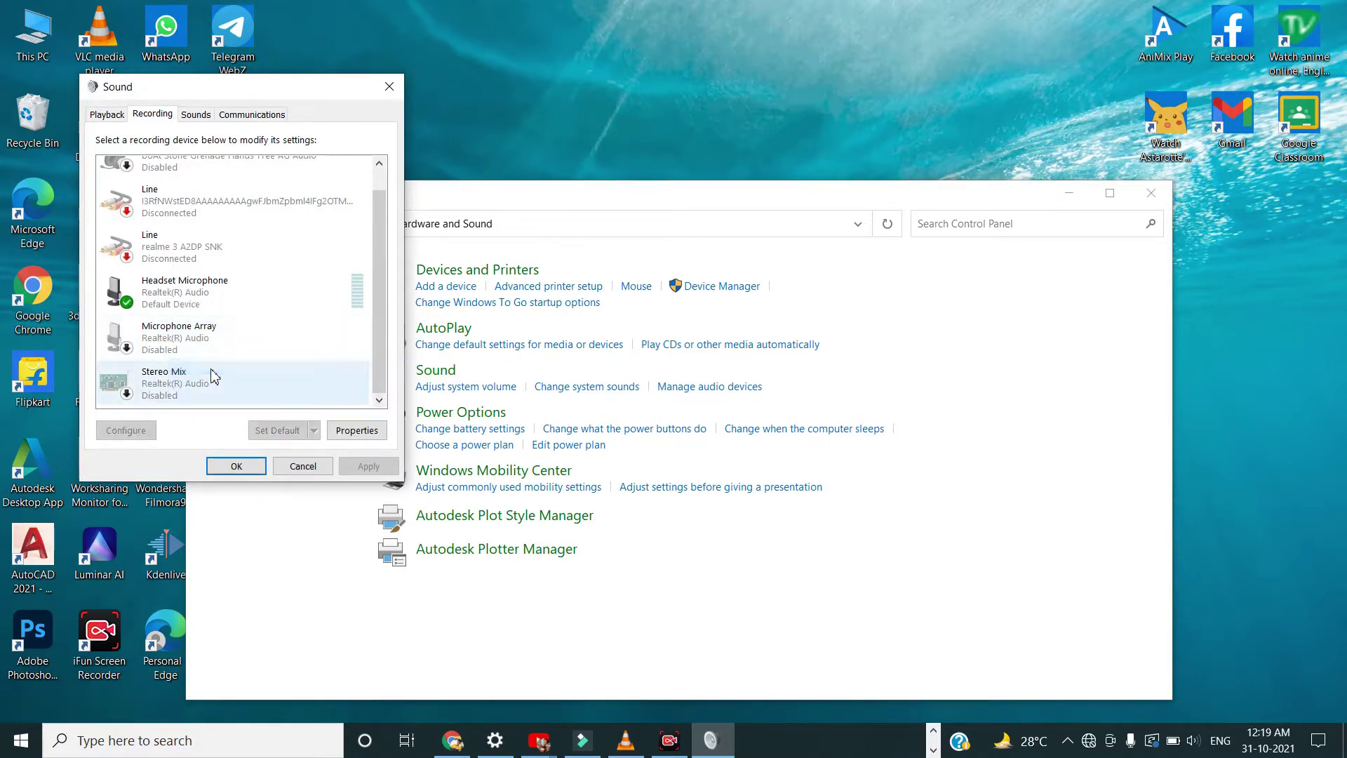
pyautogui.rightClick(184, 301)
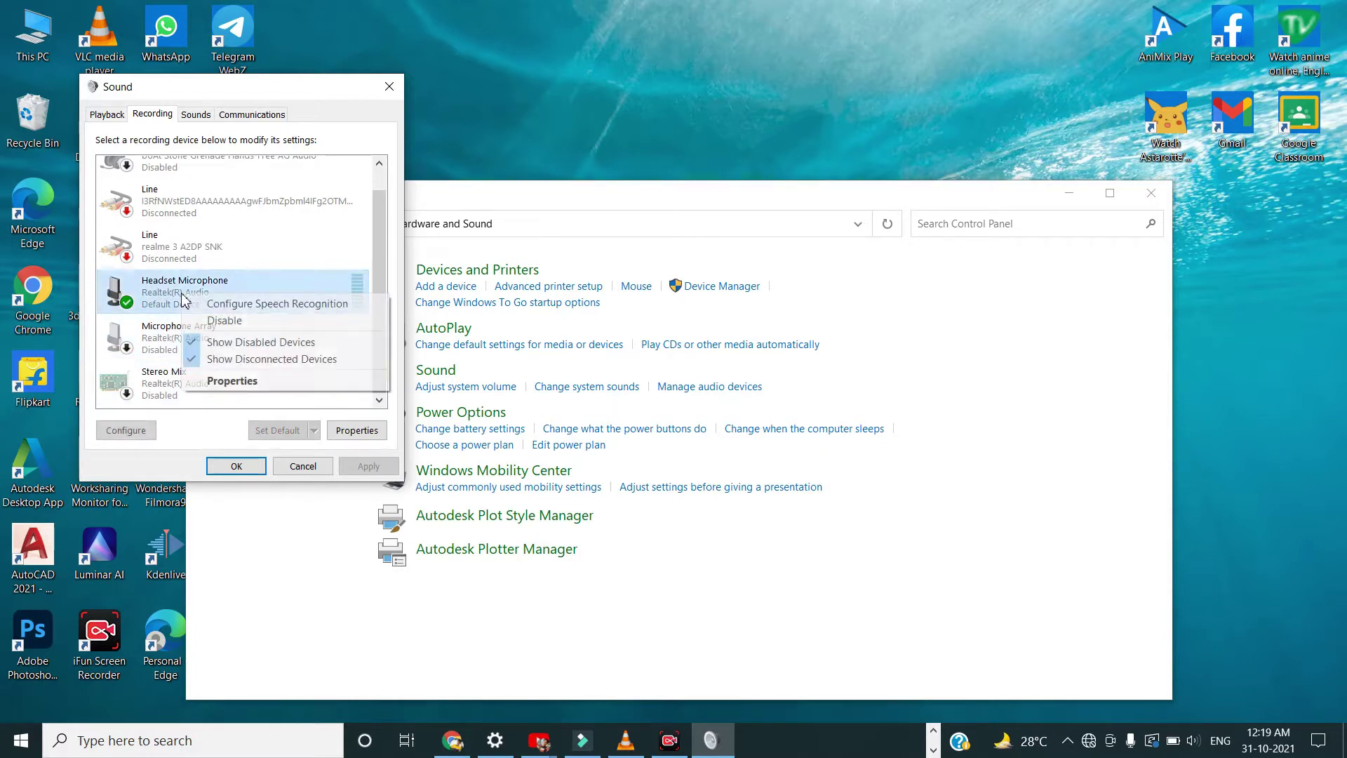
pyautogui.click(132, 302)
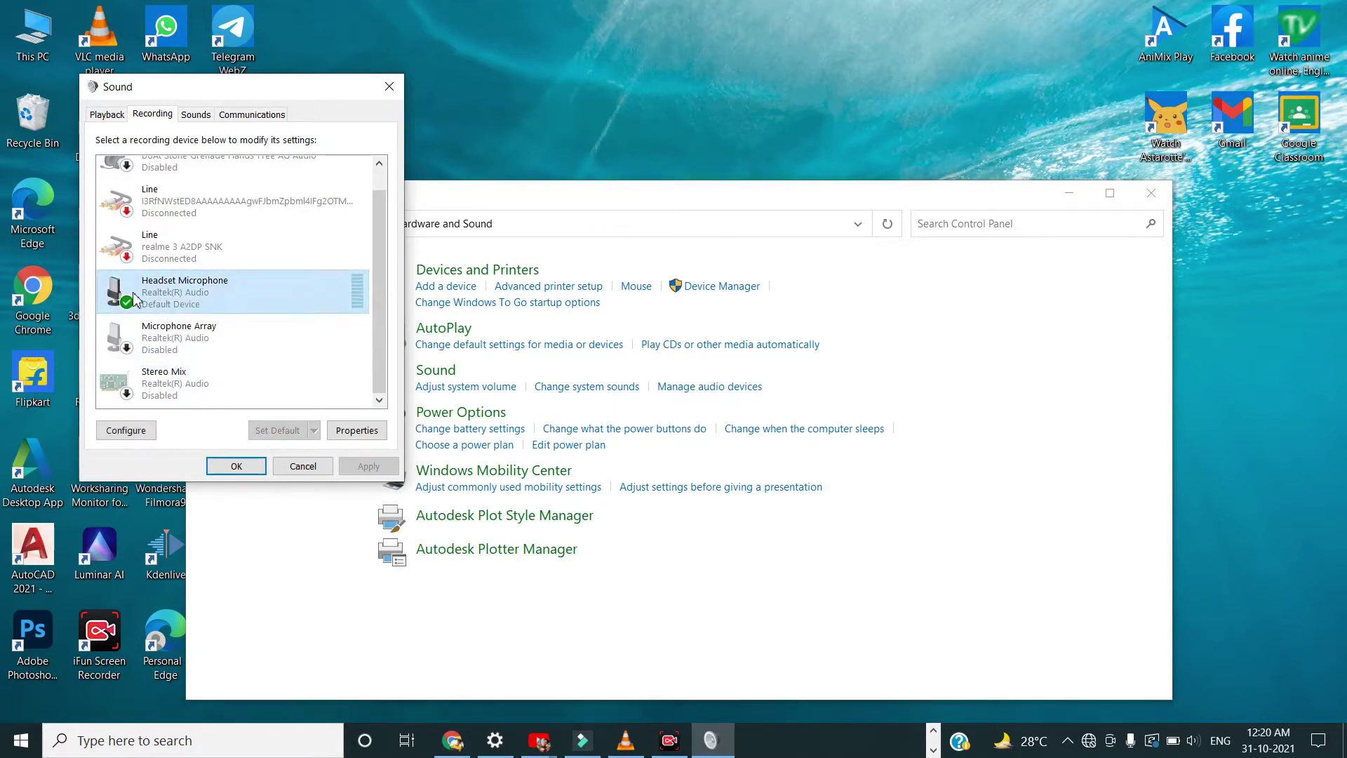
pyautogui.click(236, 467)
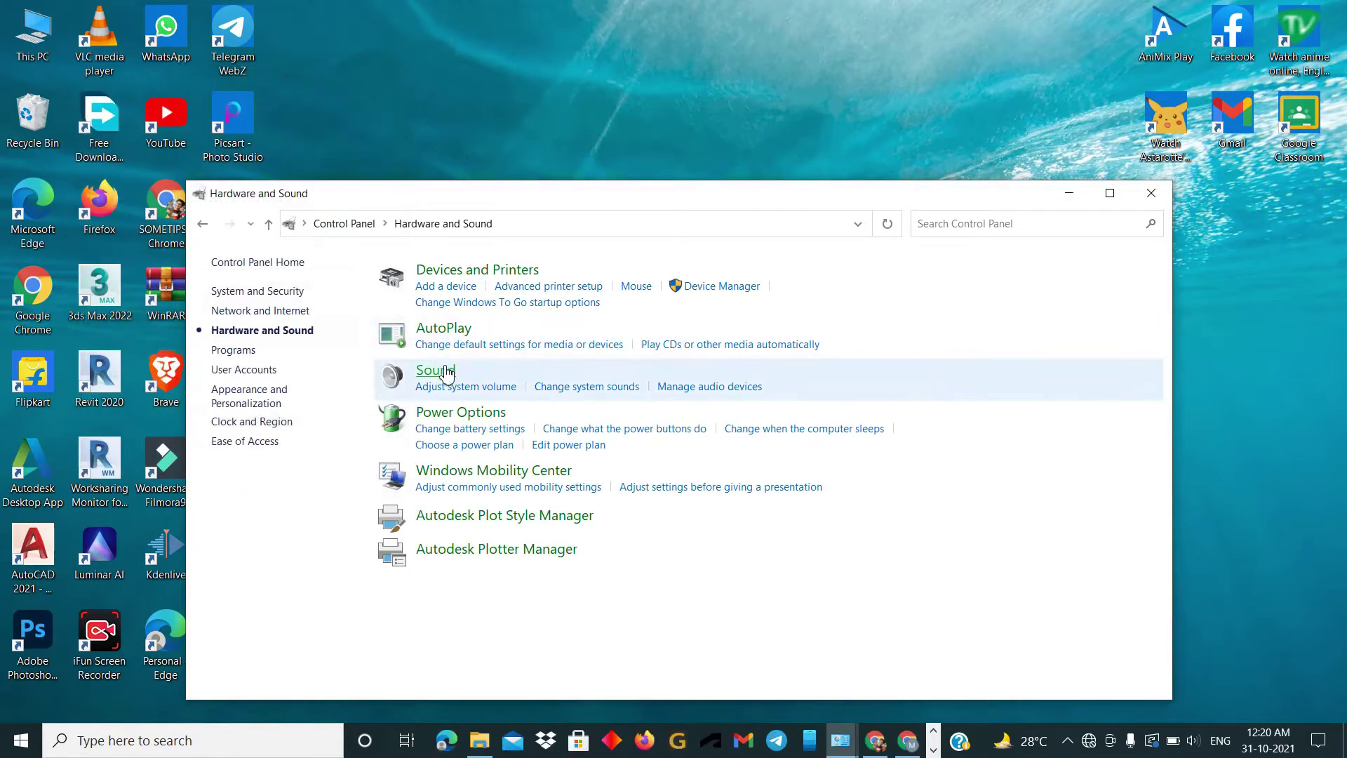
# - Reopen the Sound dialog and open the properties of the Headset Microphone recording device
pyautogui.click(436, 372)
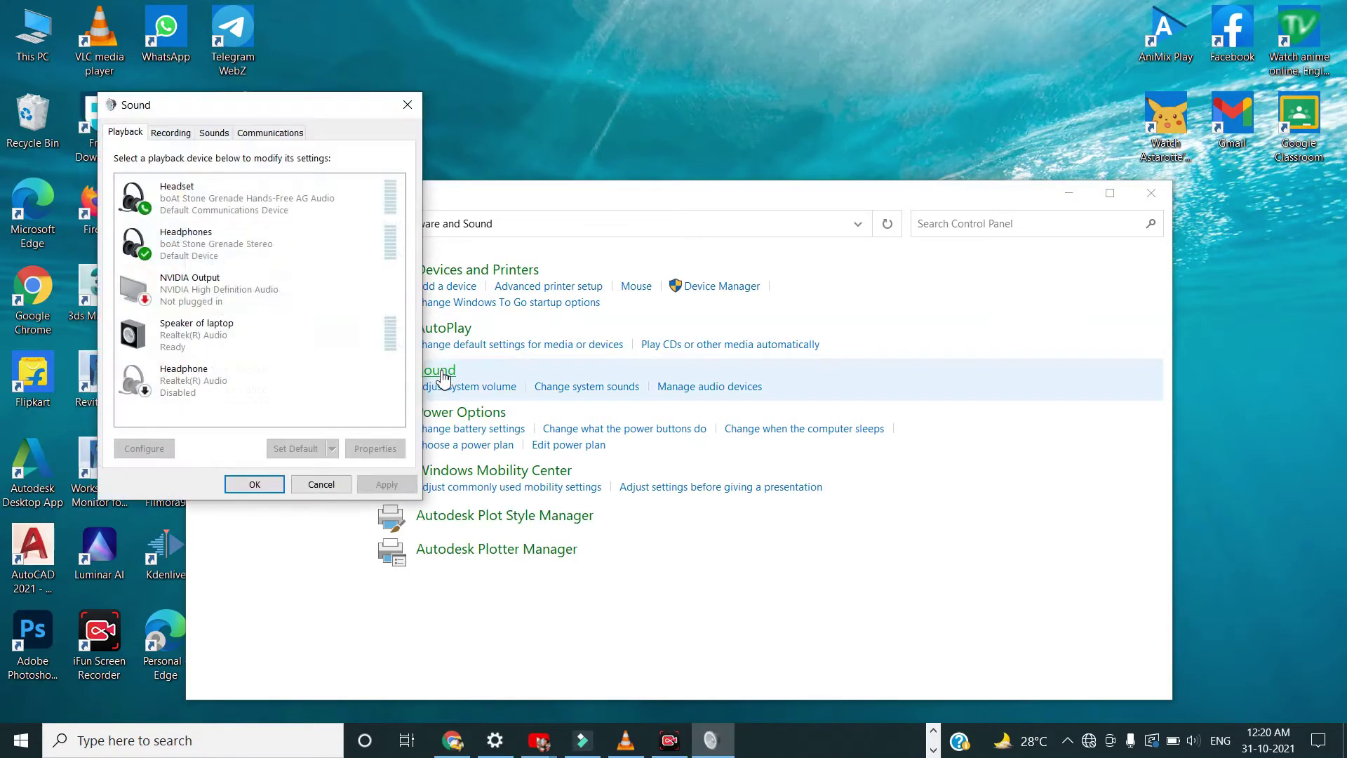
pyautogui.click(170, 132)
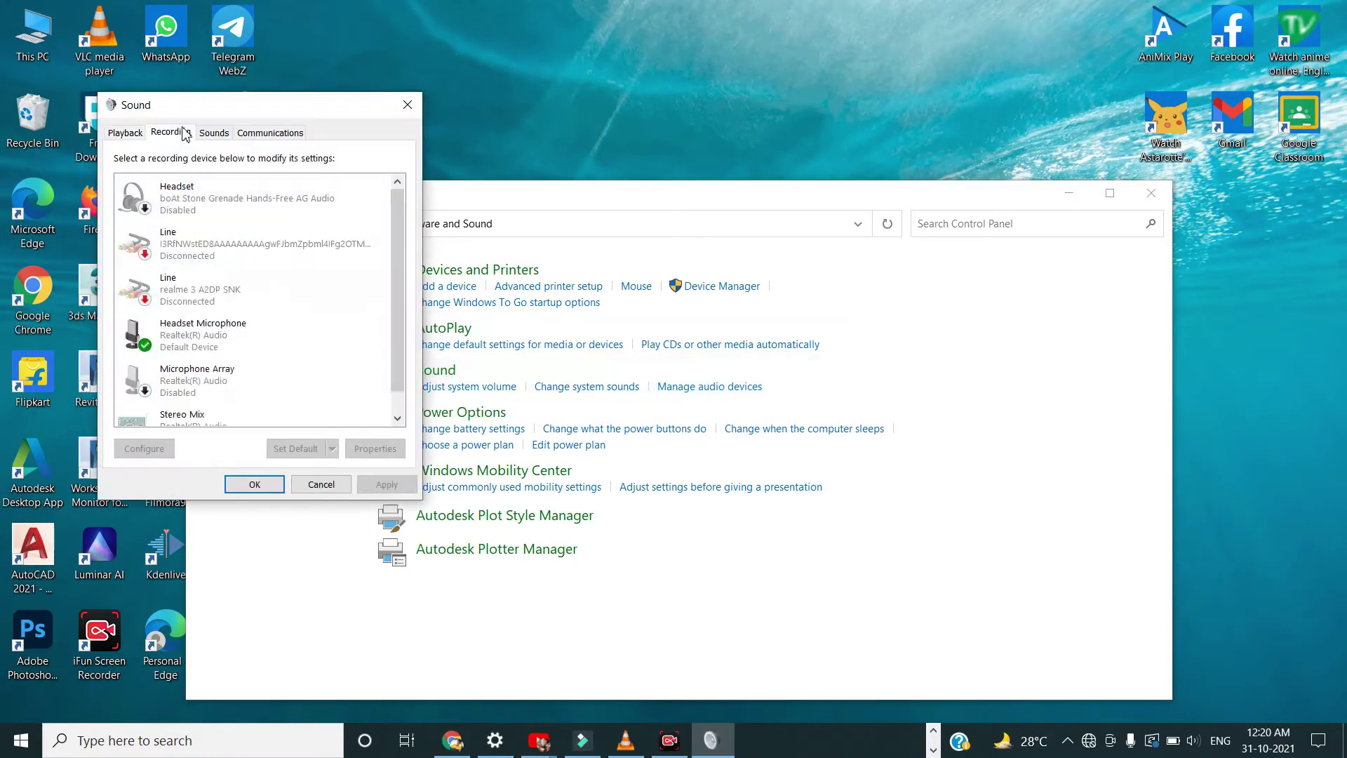
pyautogui.click(205, 349)
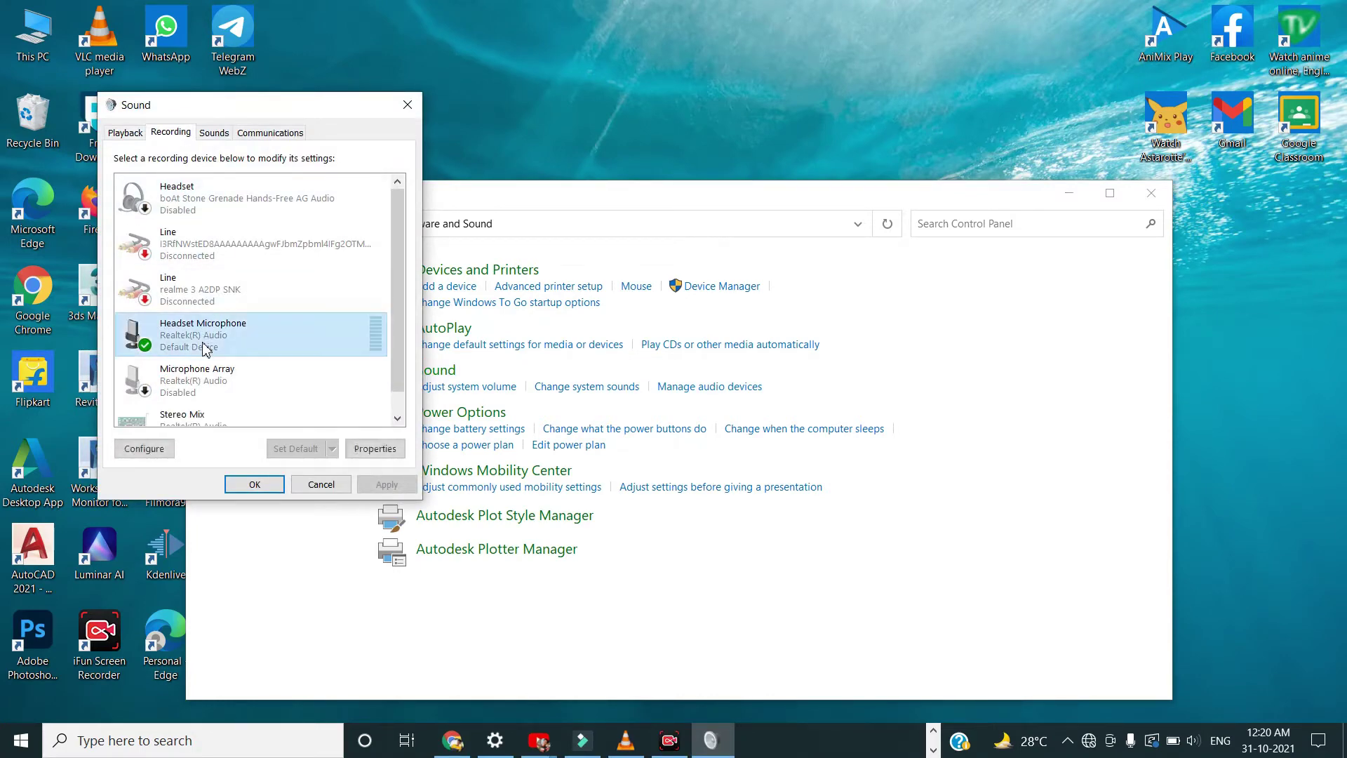
pyautogui.click(375, 449)
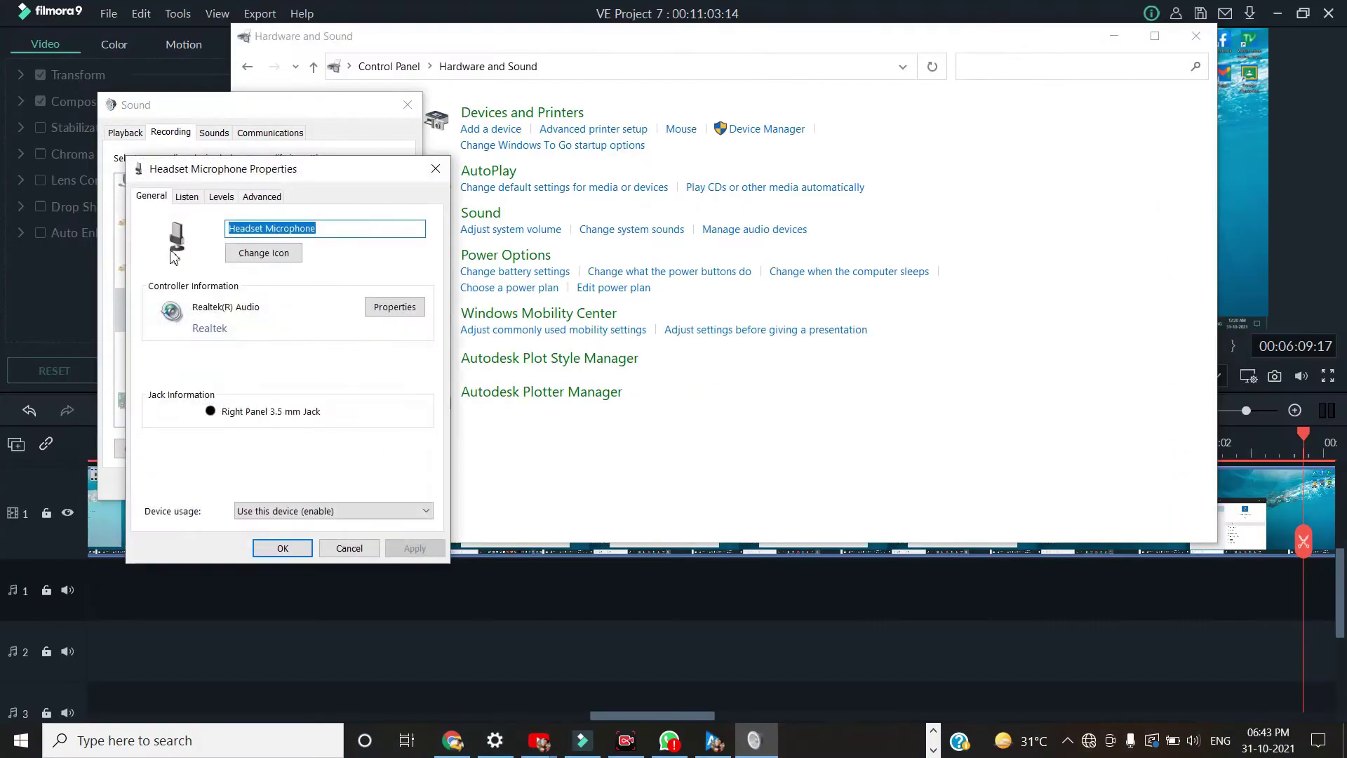
# - Make sure Listen to this device and audio enhancements are enabled for the Headset Microphone, review its levels, and confirm both dialogs
pyautogui.click(184, 198)
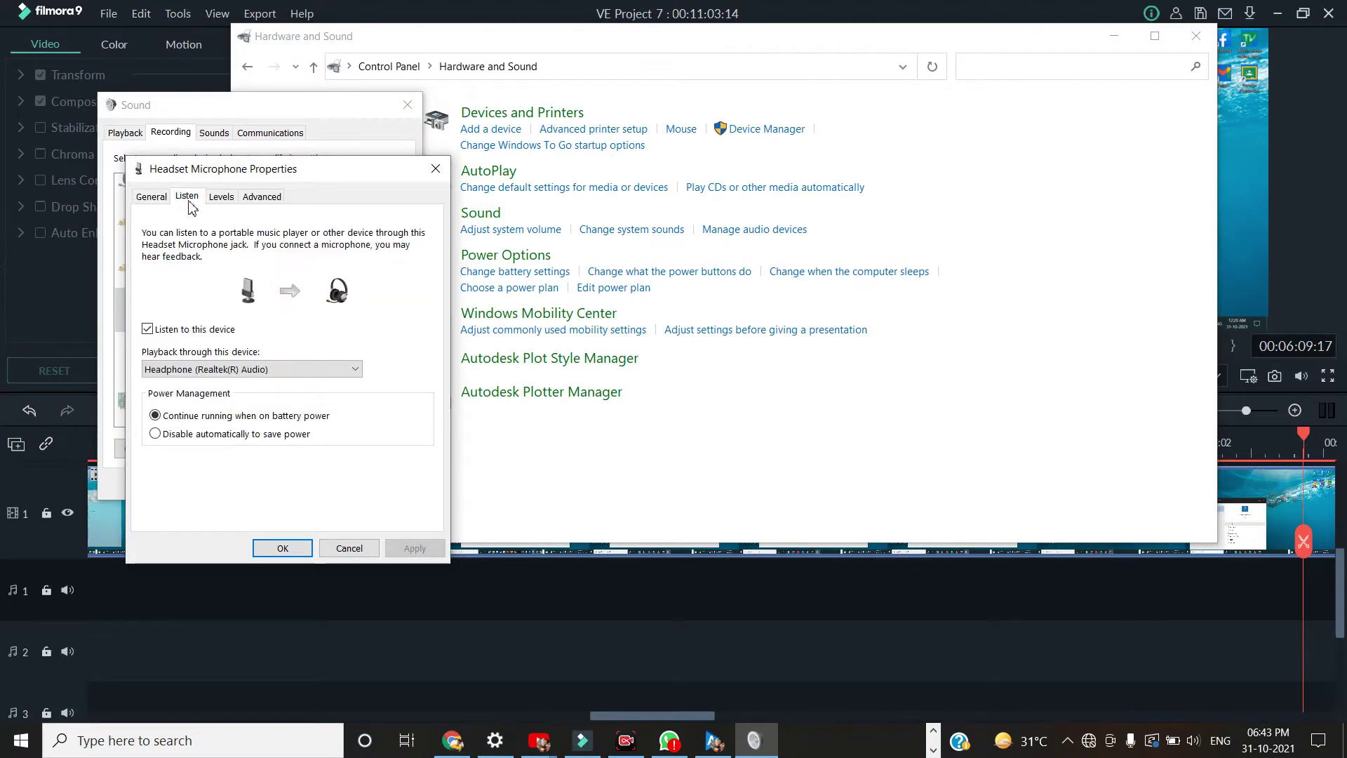
pyautogui.click(196, 331)
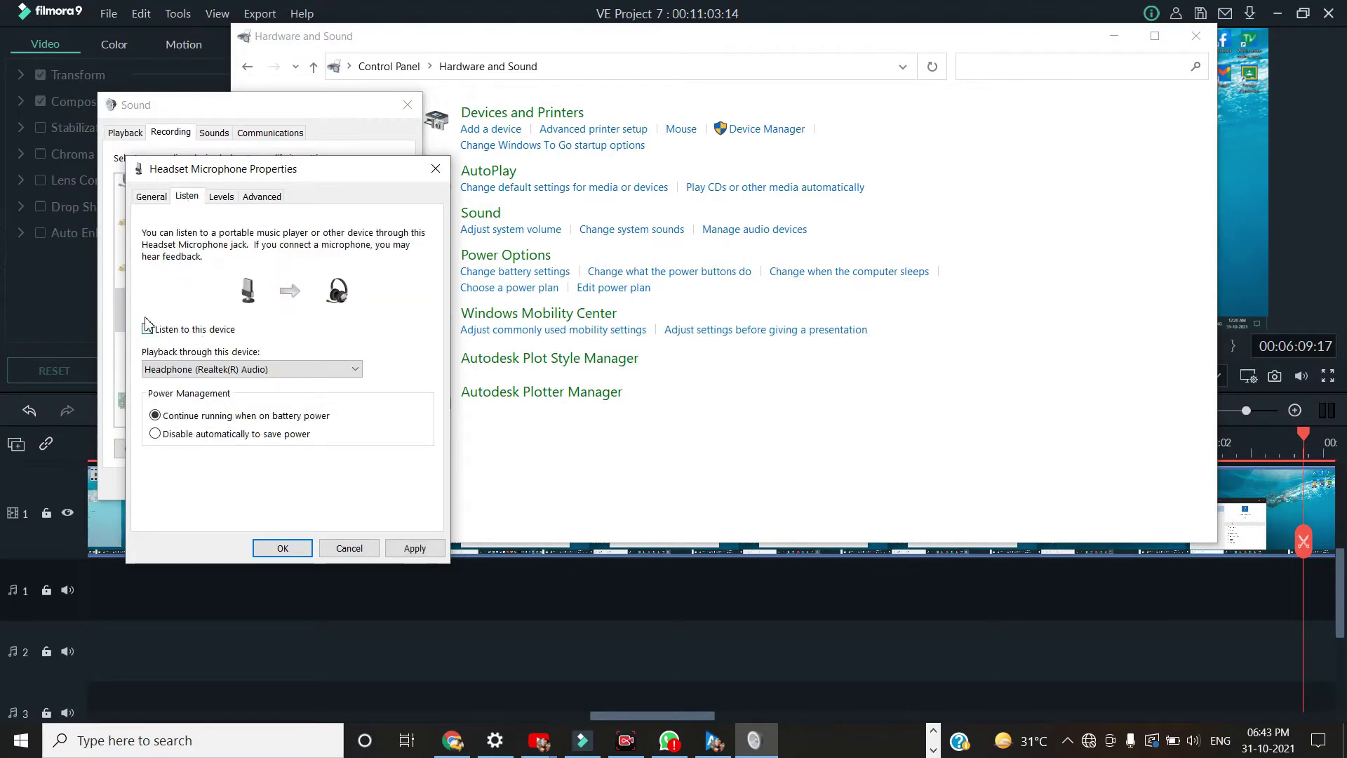
pyautogui.click(148, 333)
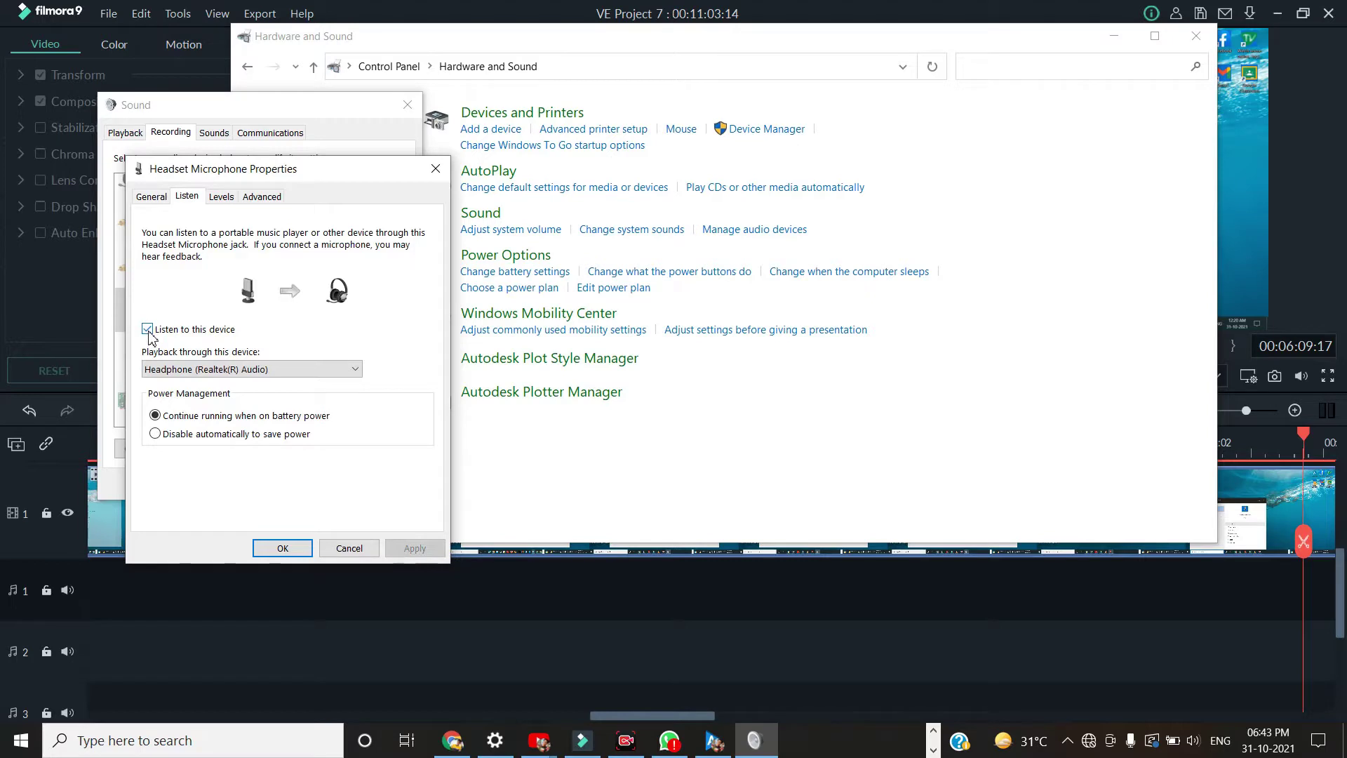
pyautogui.click(221, 201)
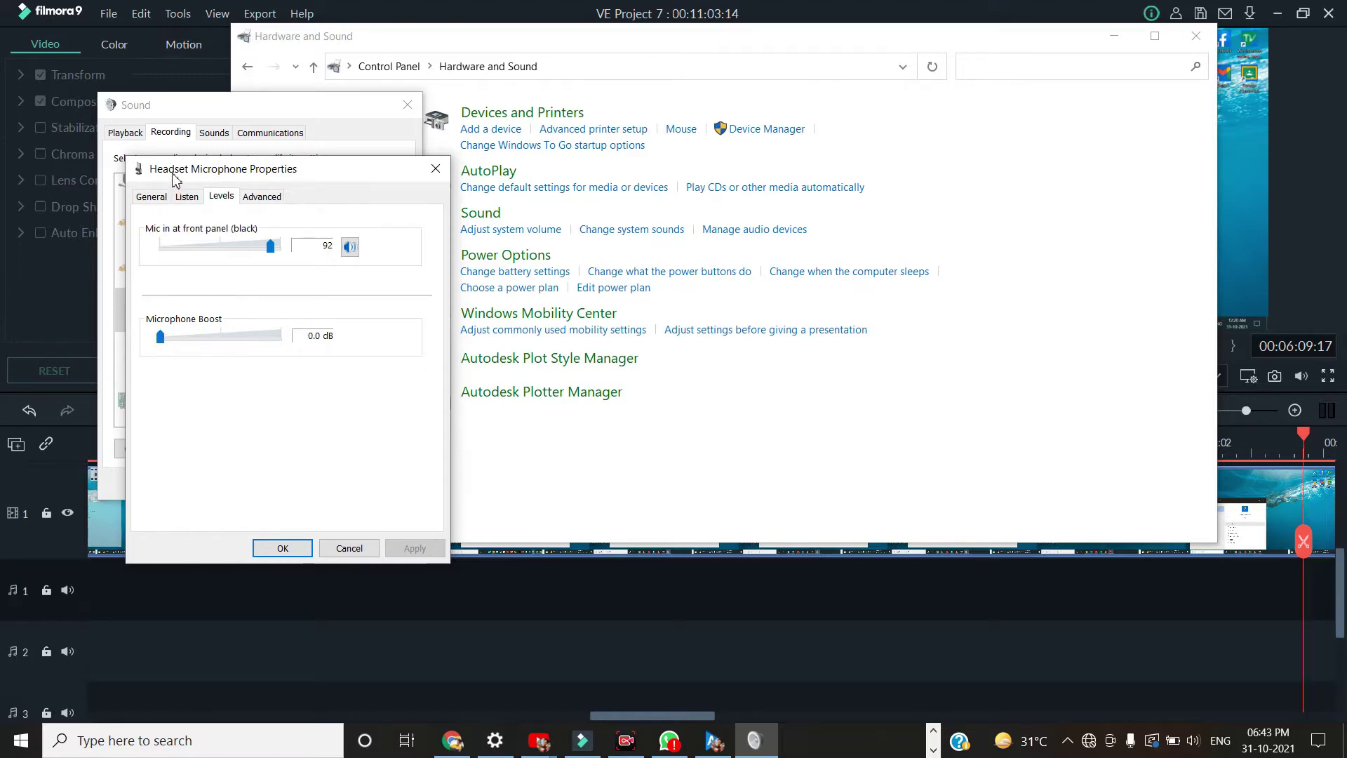
pyautogui.click(270, 202)
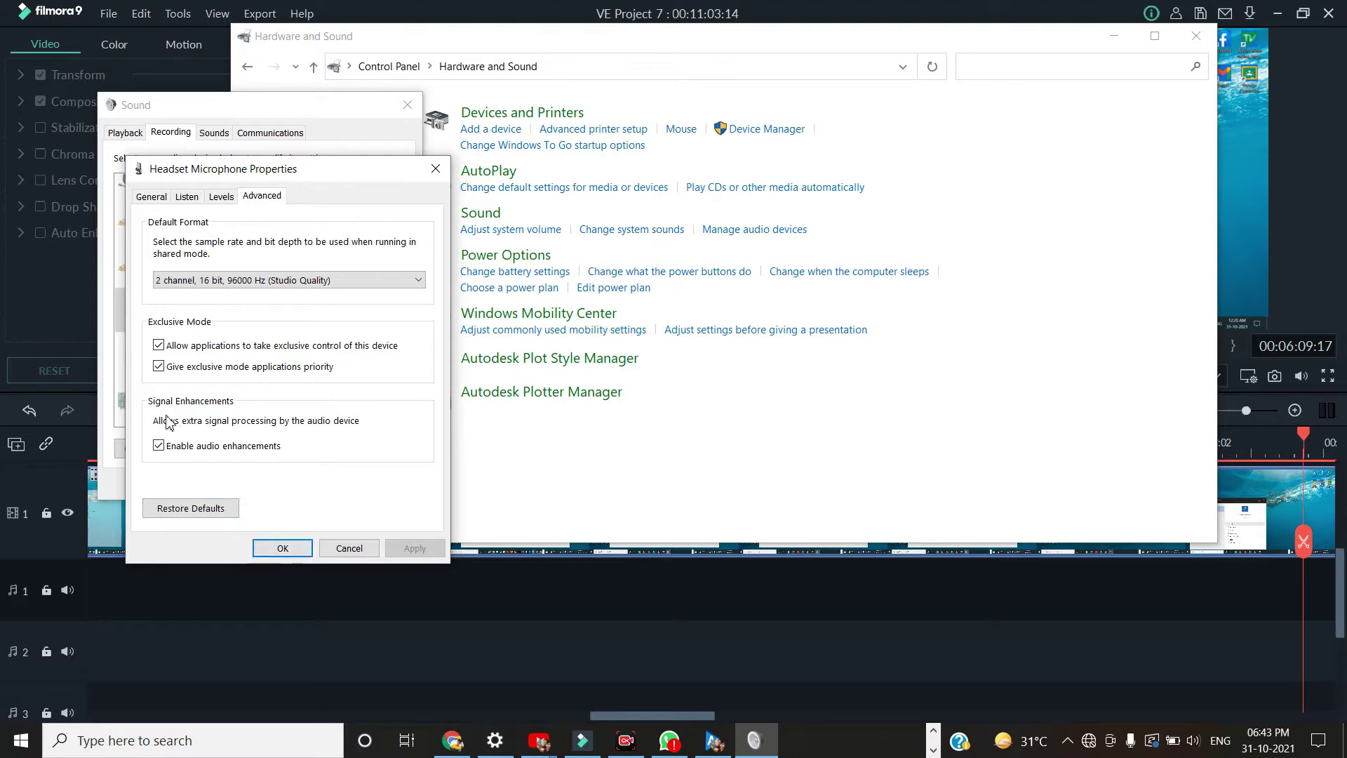
pyautogui.click(160, 447)
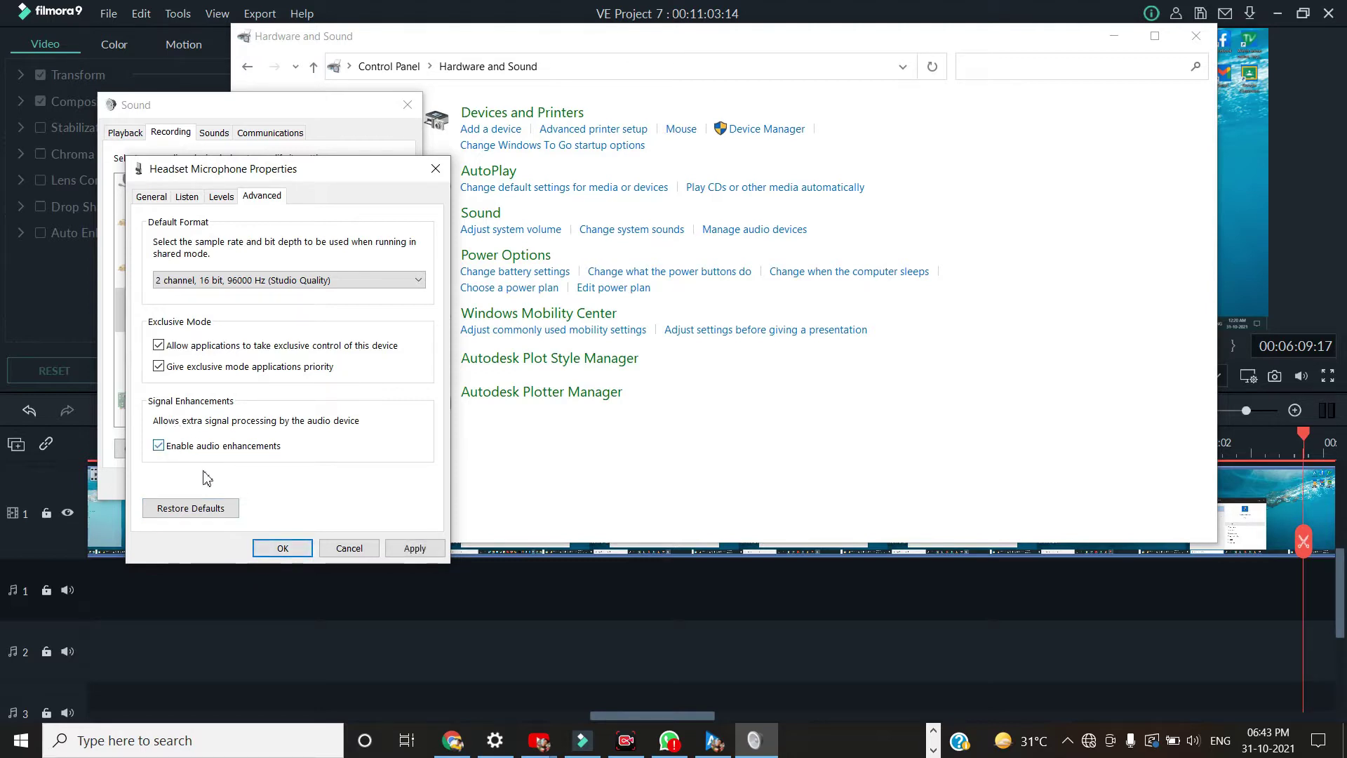
pyautogui.click(283, 549)
pyautogui.click(266, 484)
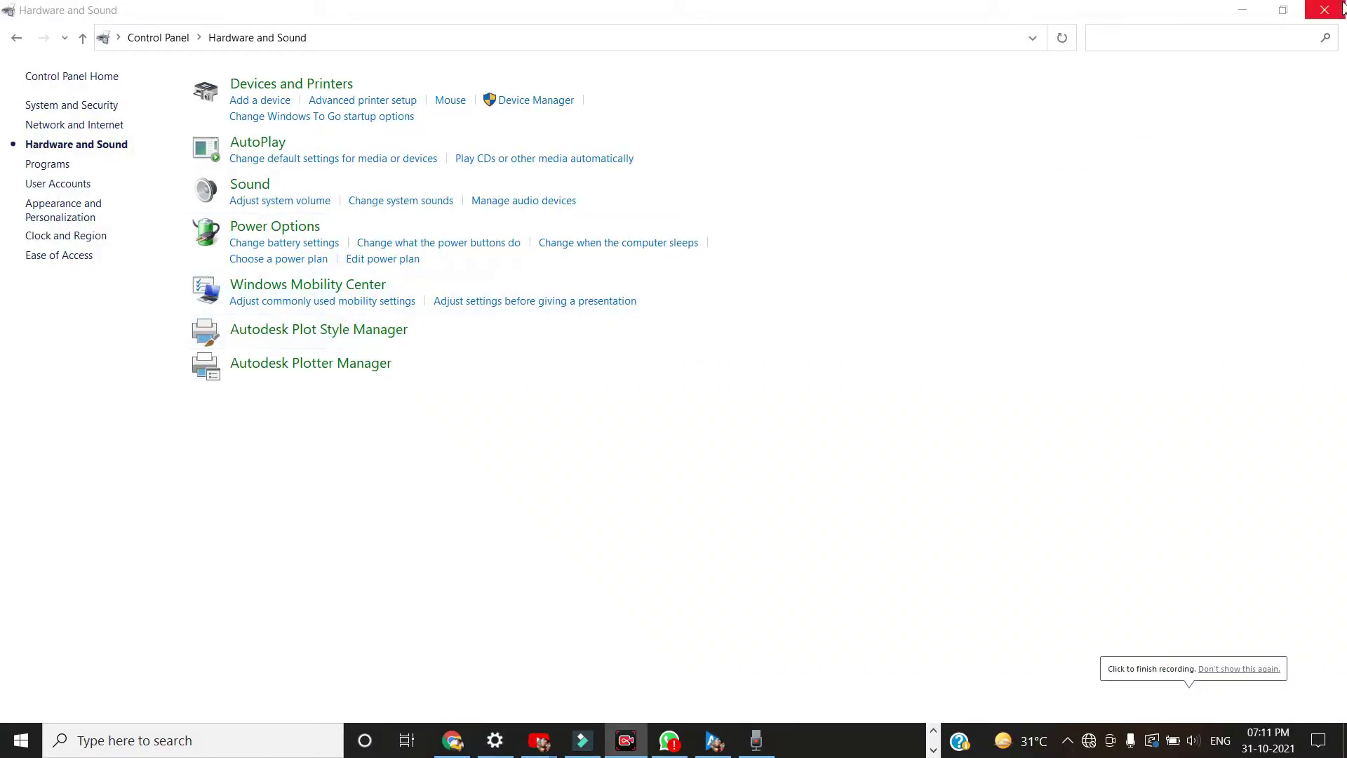
# - Minimize the Control Panel window, search Windows for "VOI" and open Voice Recorder
pyautogui.click(1253, 10)
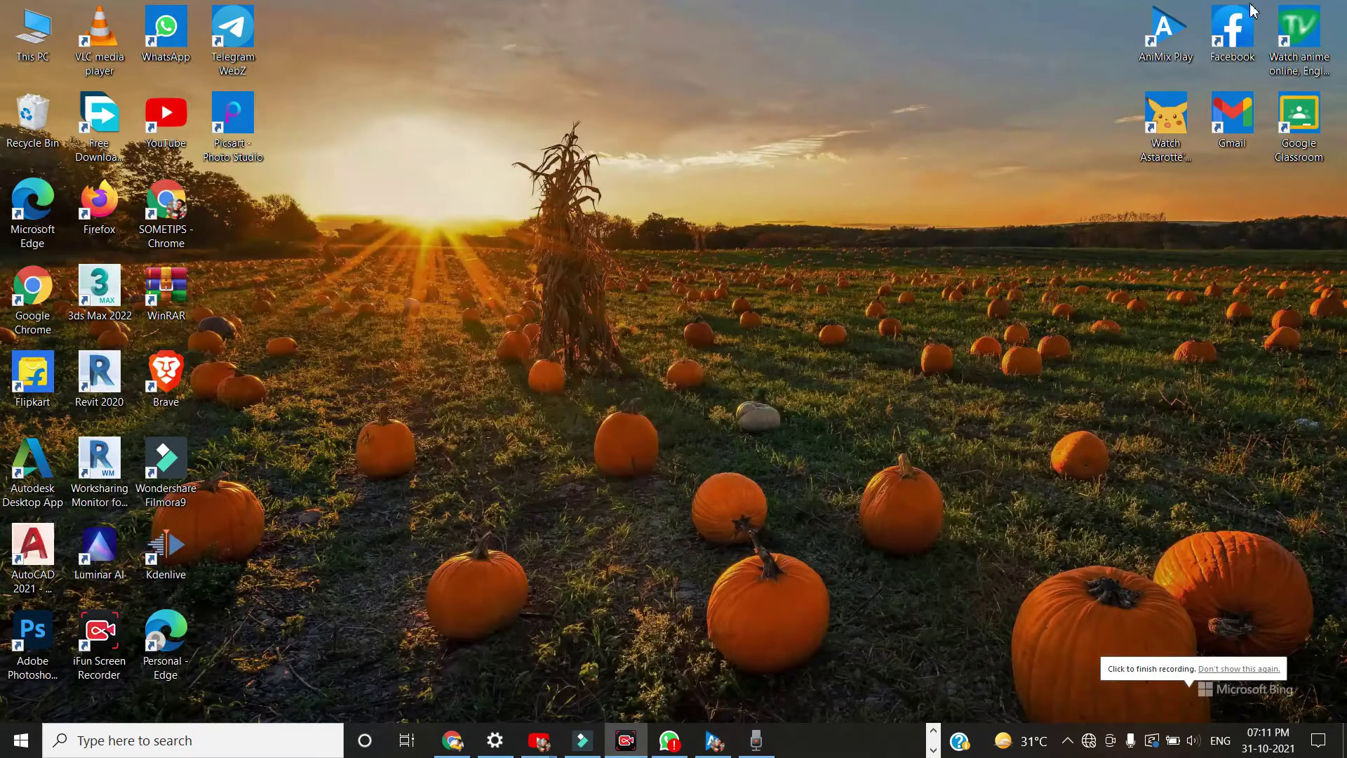
pyautogui.click(212, 745)
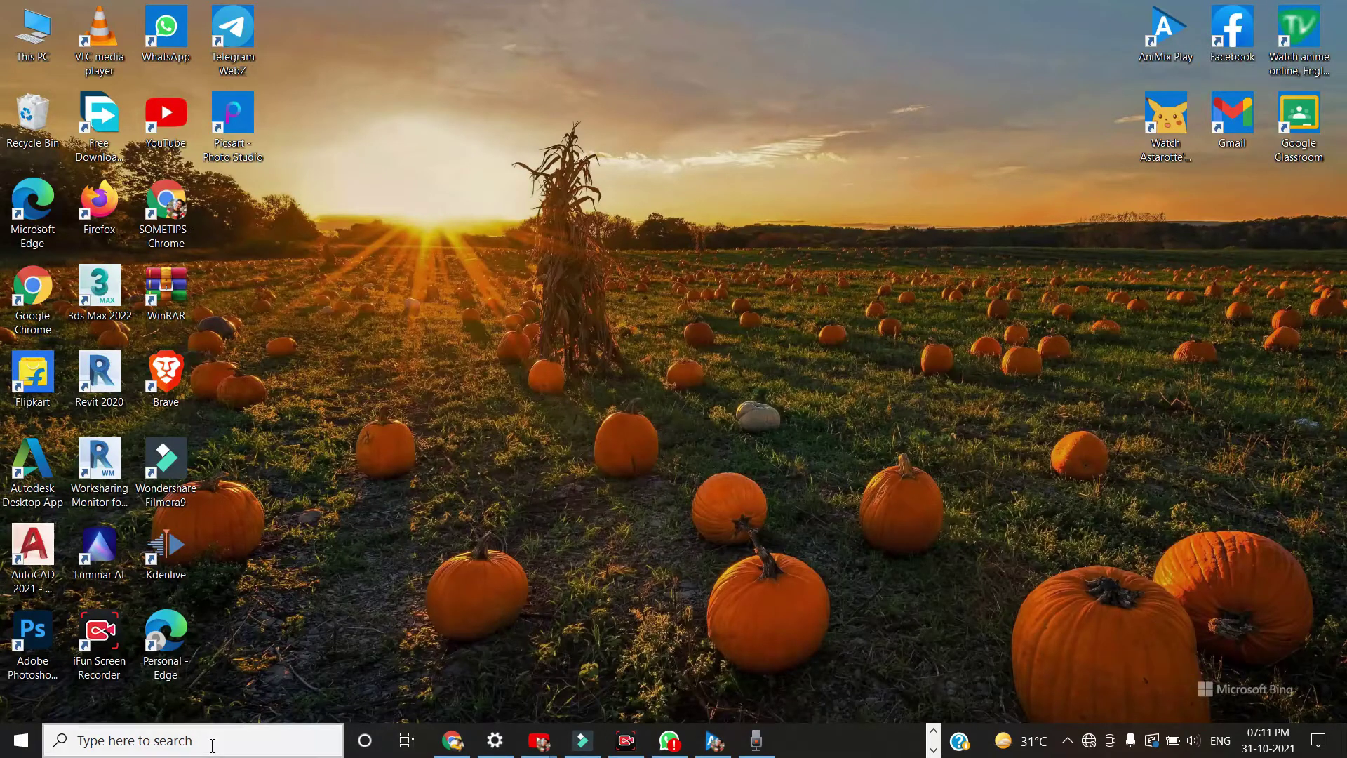
pyautogui.write('VOI')
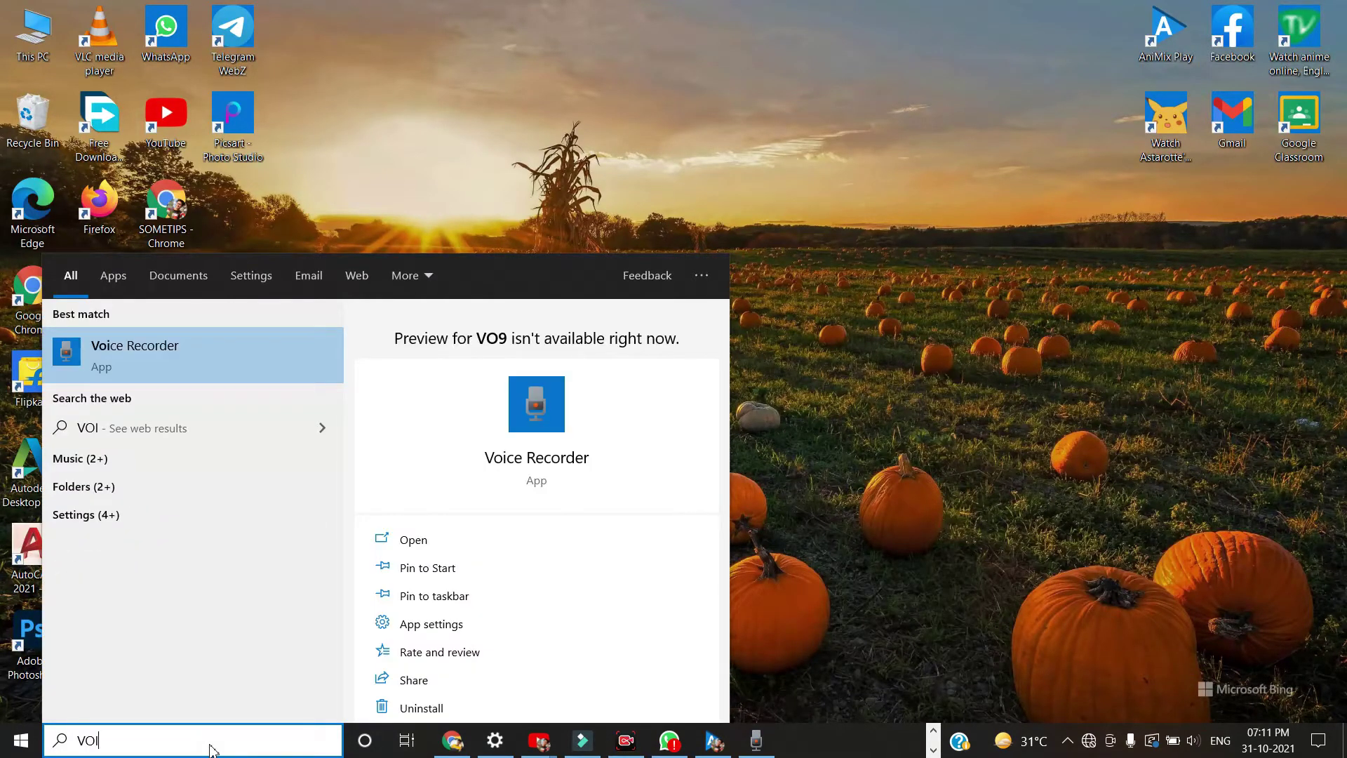
pyautogui.click(191, 339)
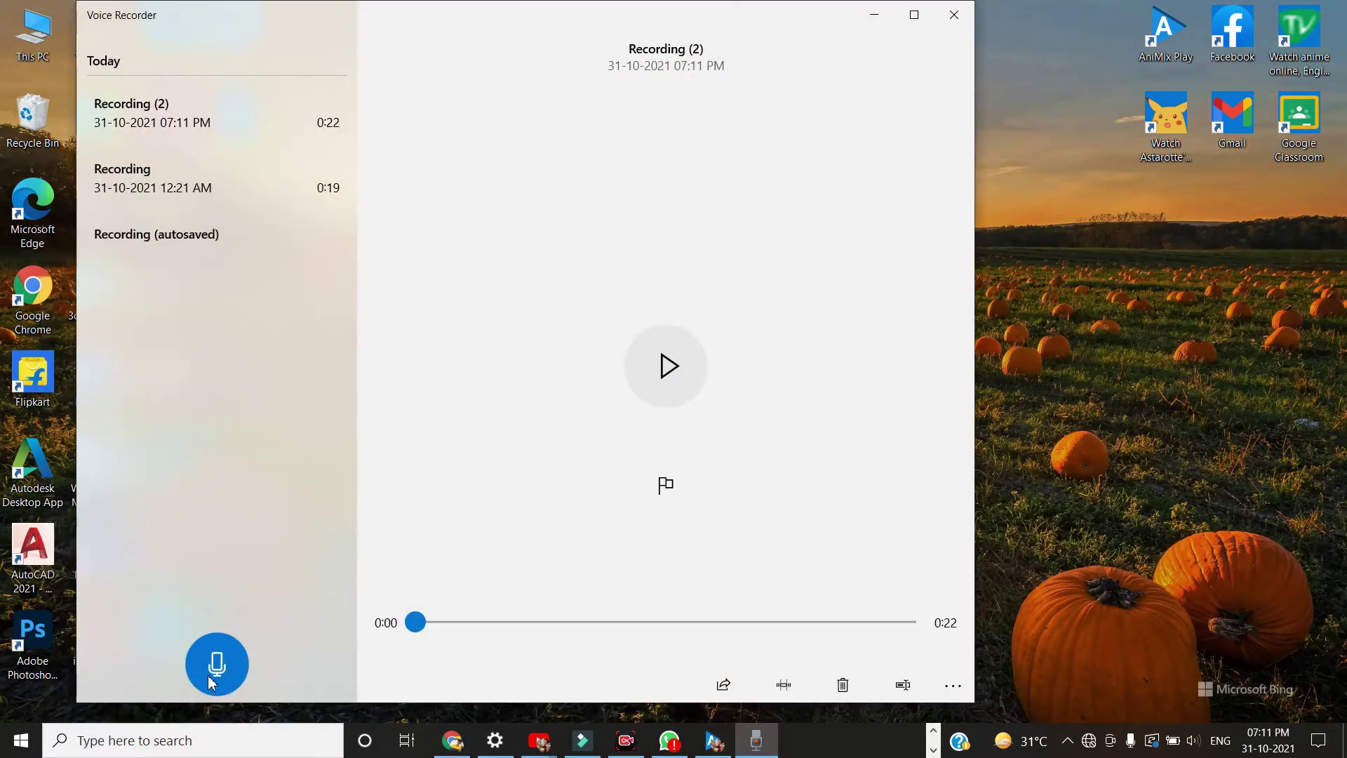
# - Record a voice clip of about 30 seconds to test the microphone, stop recording, and minimize Voice Recorder
pyautogui.click(210, 680)
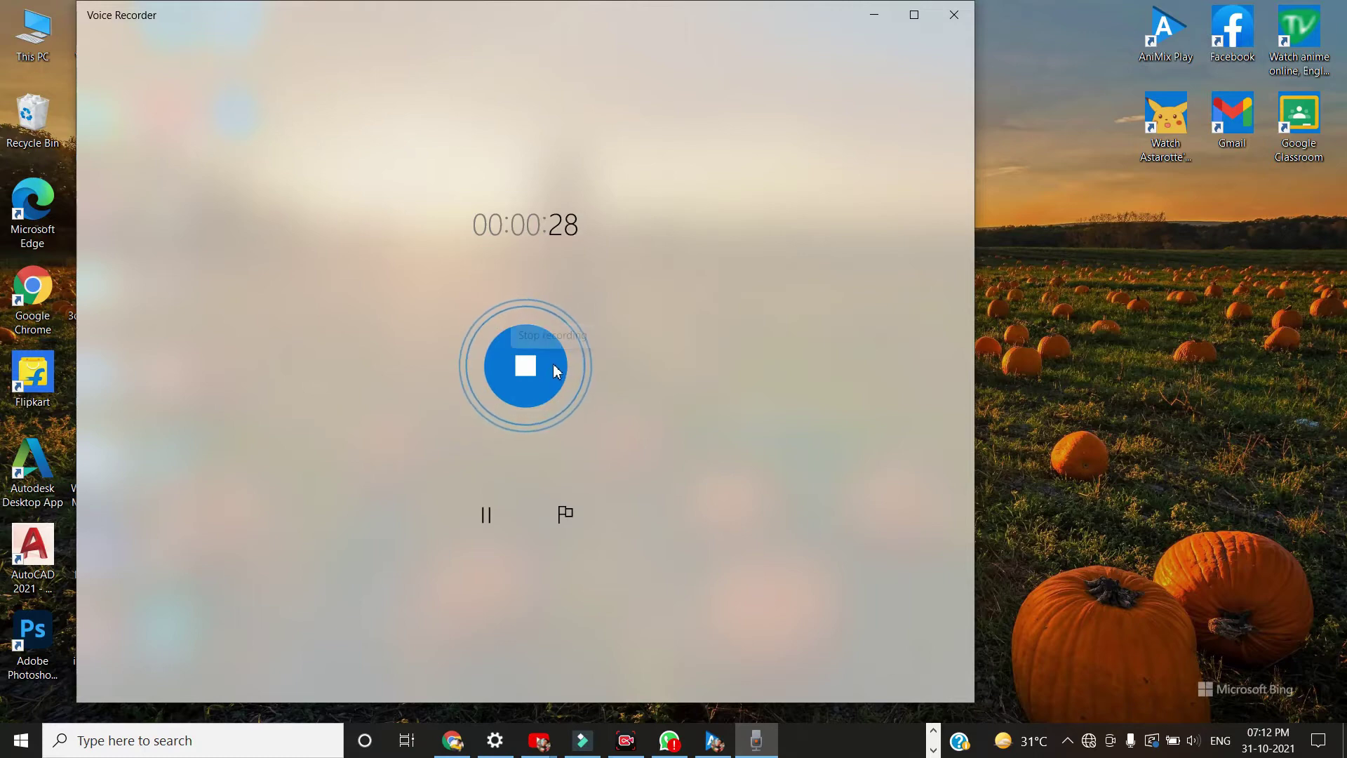
pyautogui.click(537, 375)
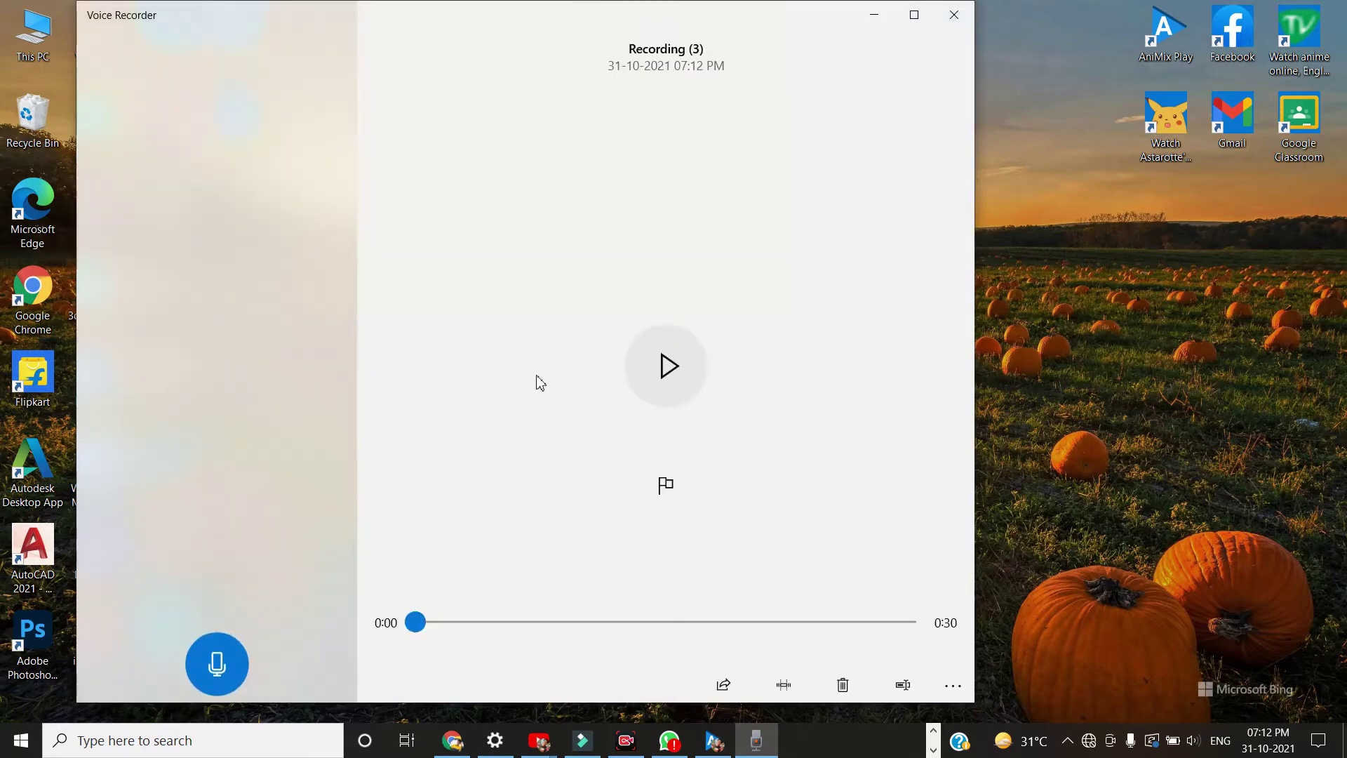
pyautogui.click(877, 16)
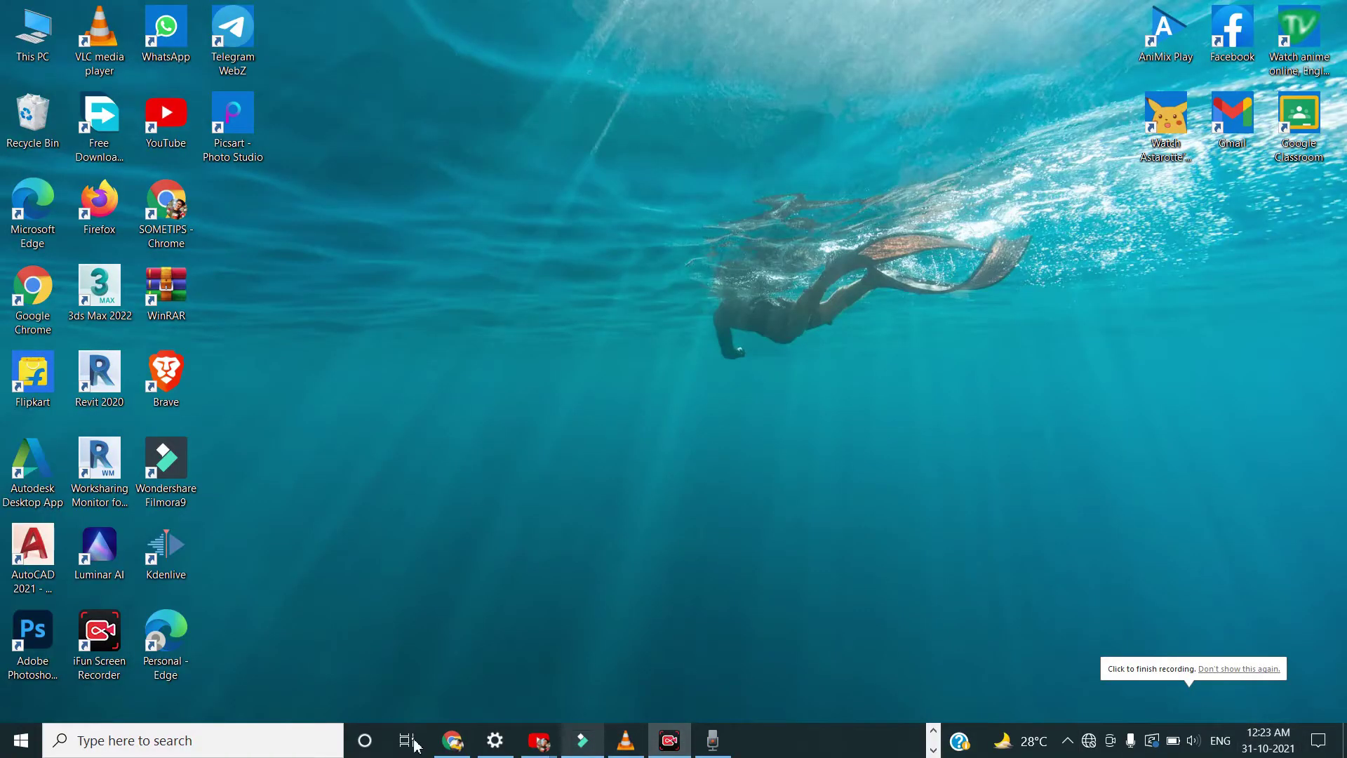
# - Search Windows for "soun", open Sound settings, check which output devices are offered, and minimize the window
pyautogui.click(285, 743)
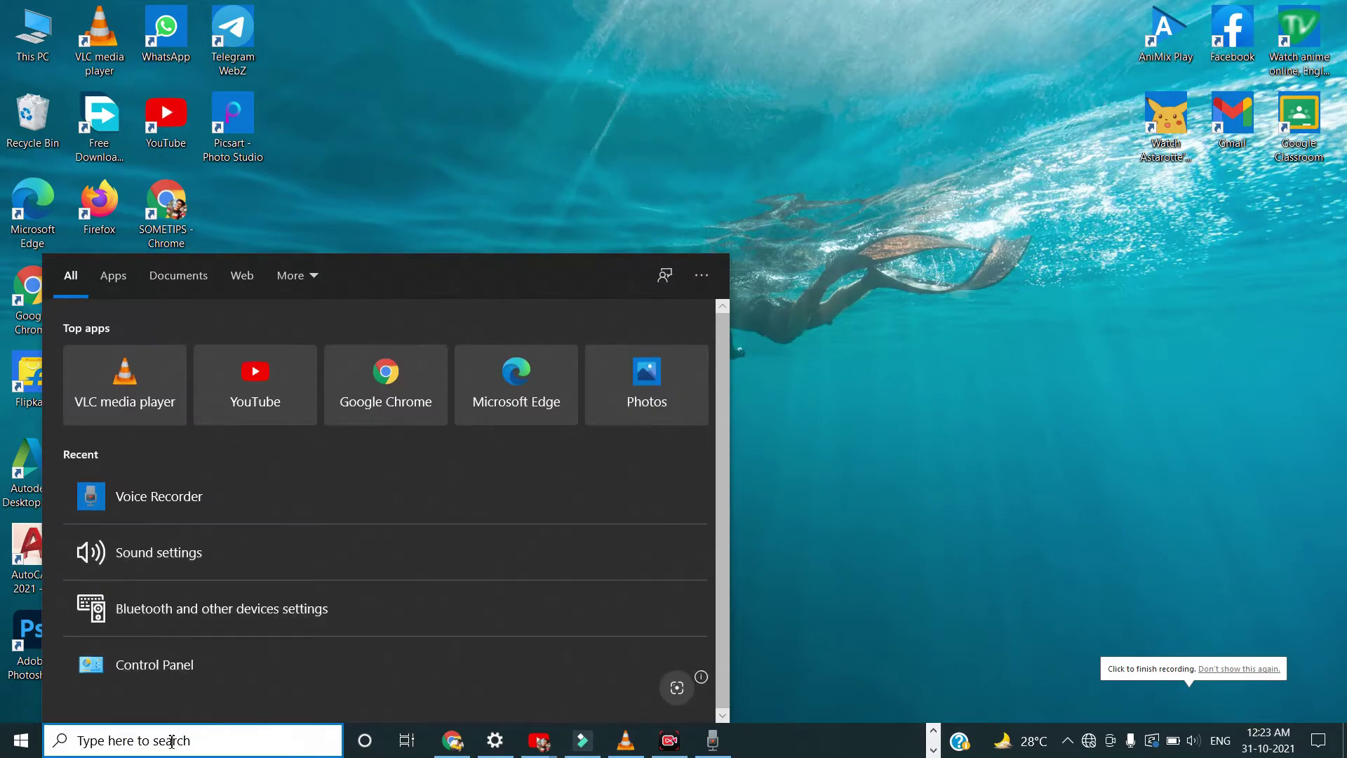
pyautogui.write('soun')
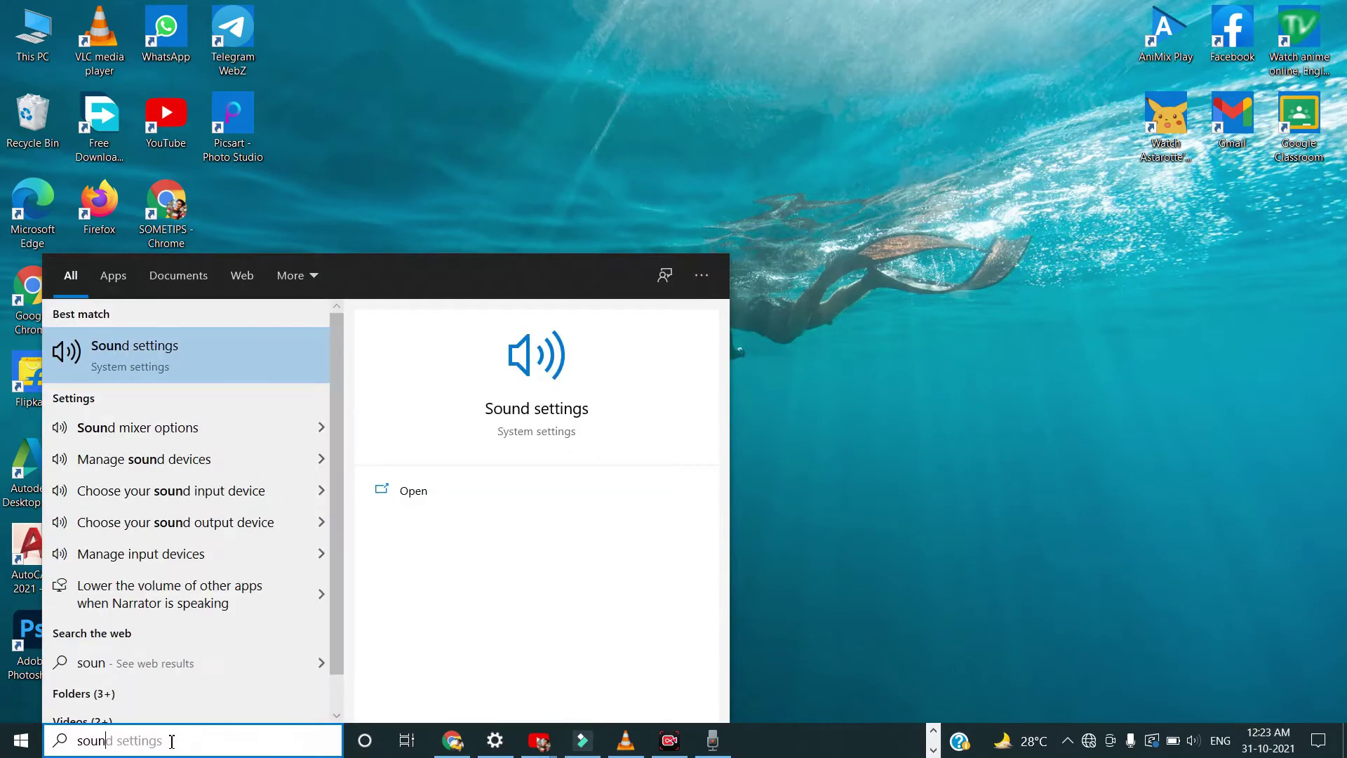
pyautogui.click(89, 344)
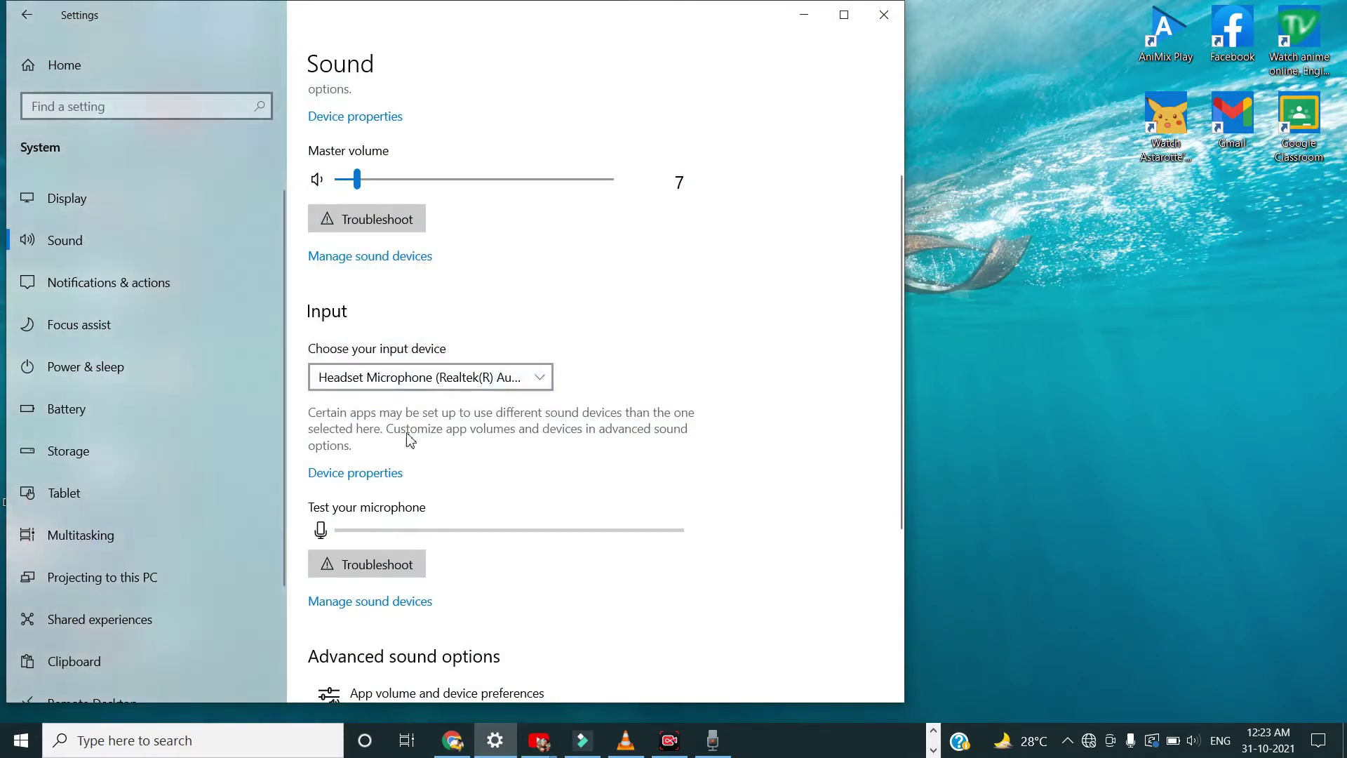
pyautogui.scroll(3, 368, 318)
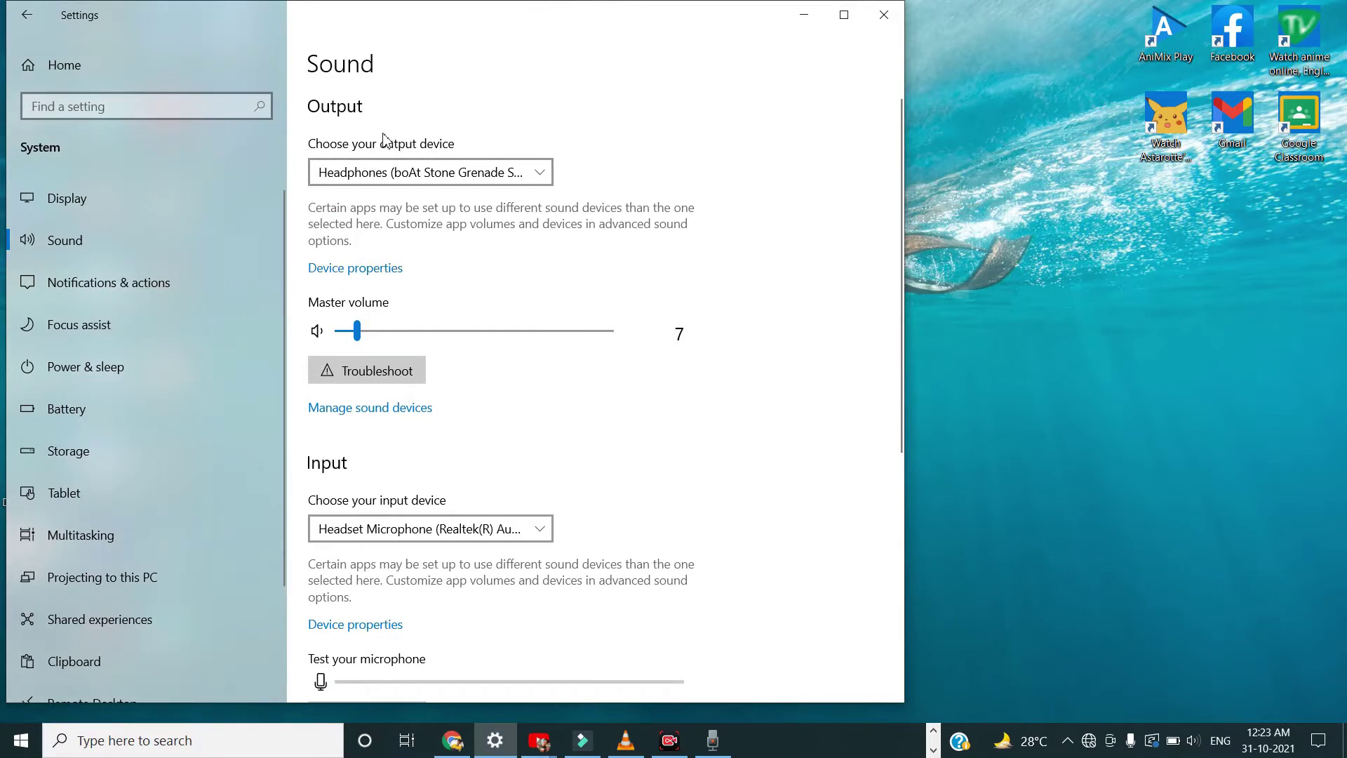
pyautogui.click(411, 174)
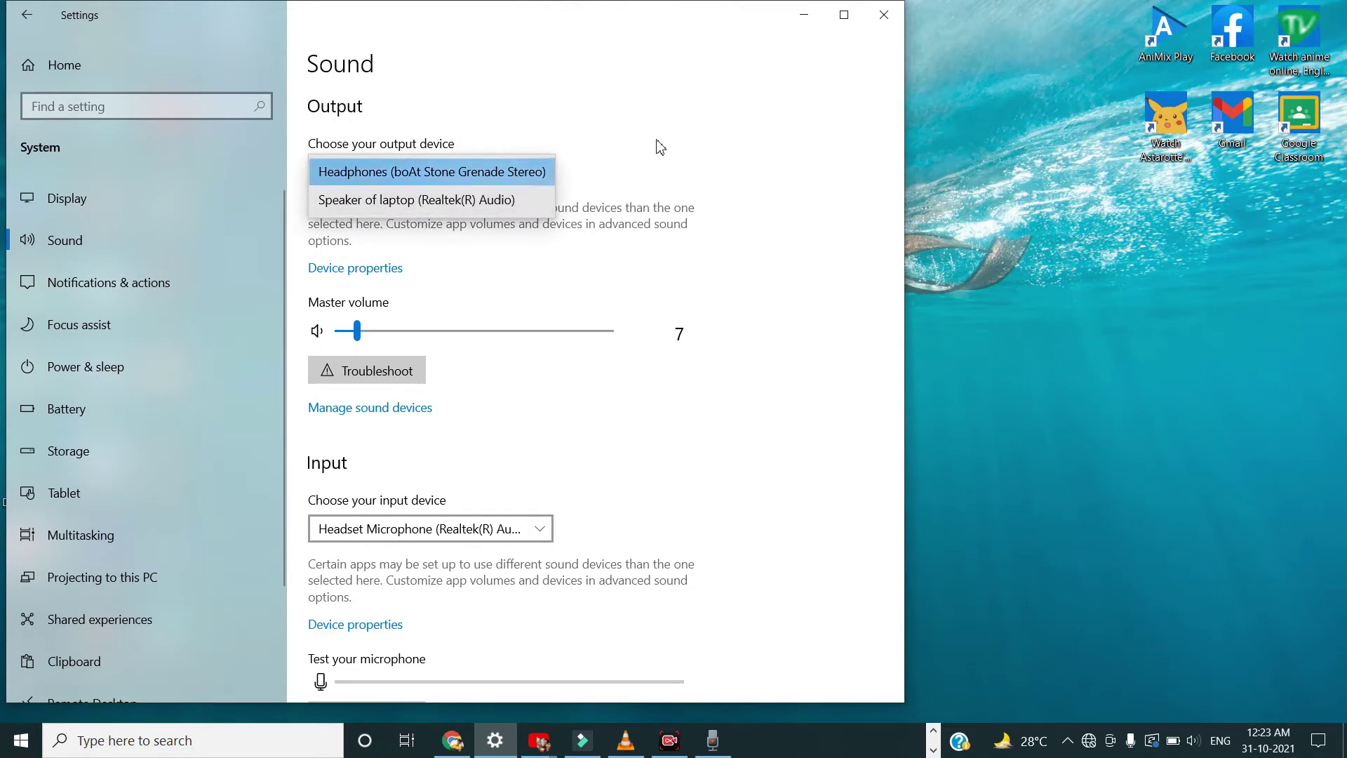
pyautogui.click(804, 15)
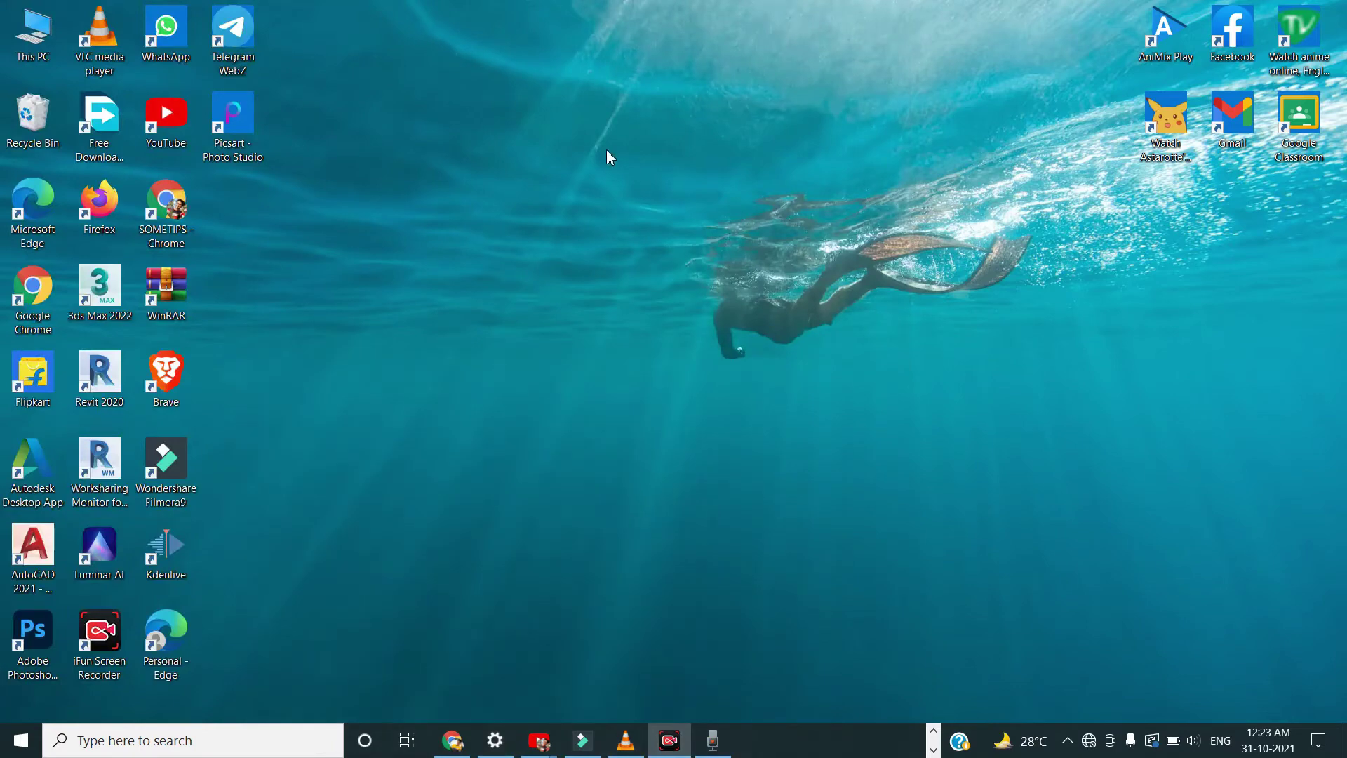
# - Find Control Panel through Windows search and open the Sound dialog from Hardware and Sound
pyautogui.click(218, 744)
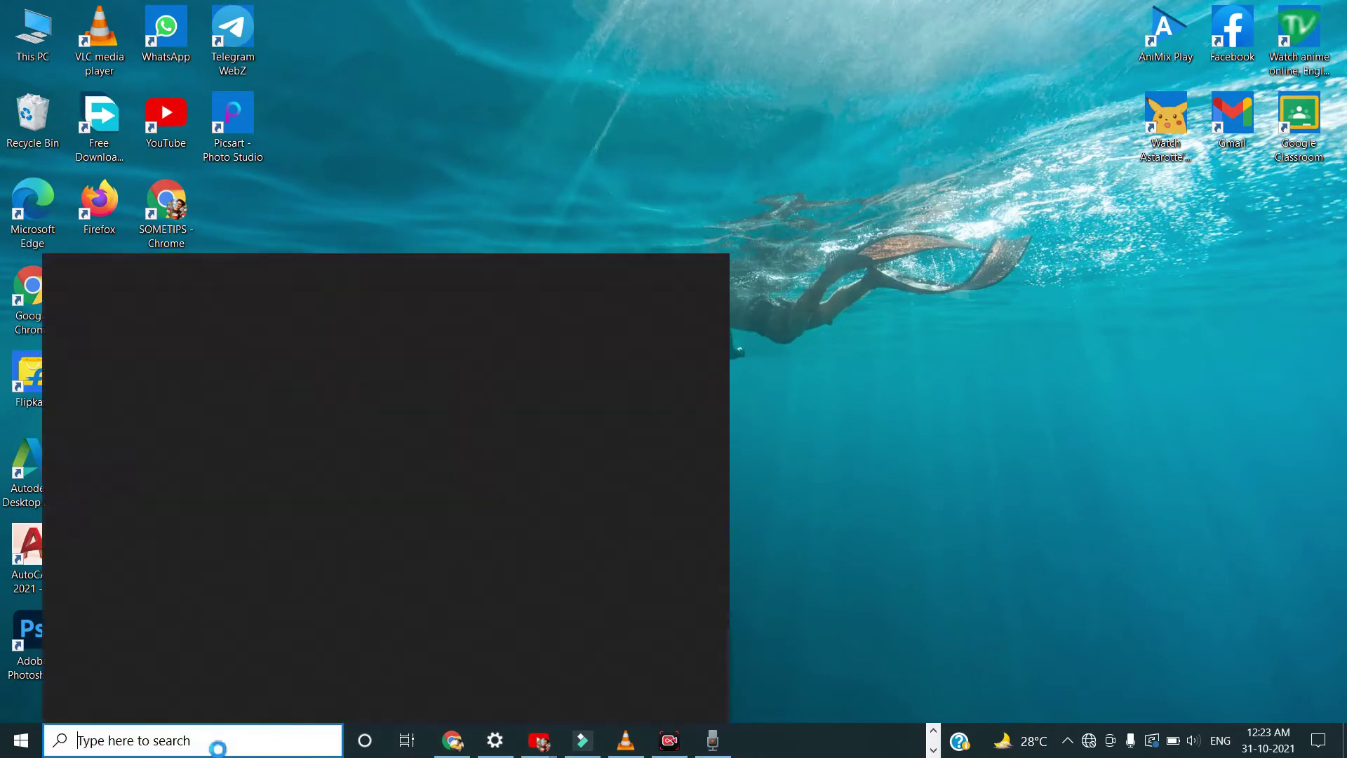
pyautogui.write('xon')
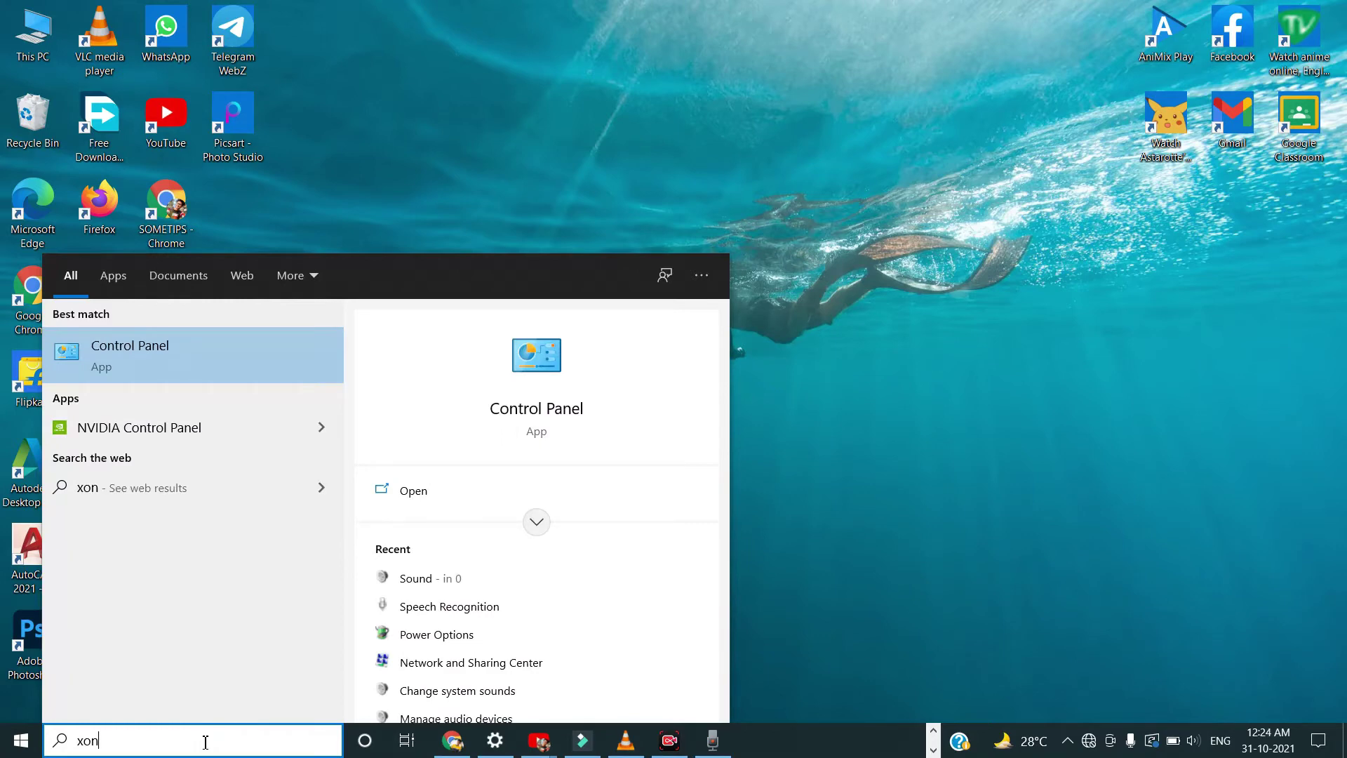
pyautogui.click(397, 491)
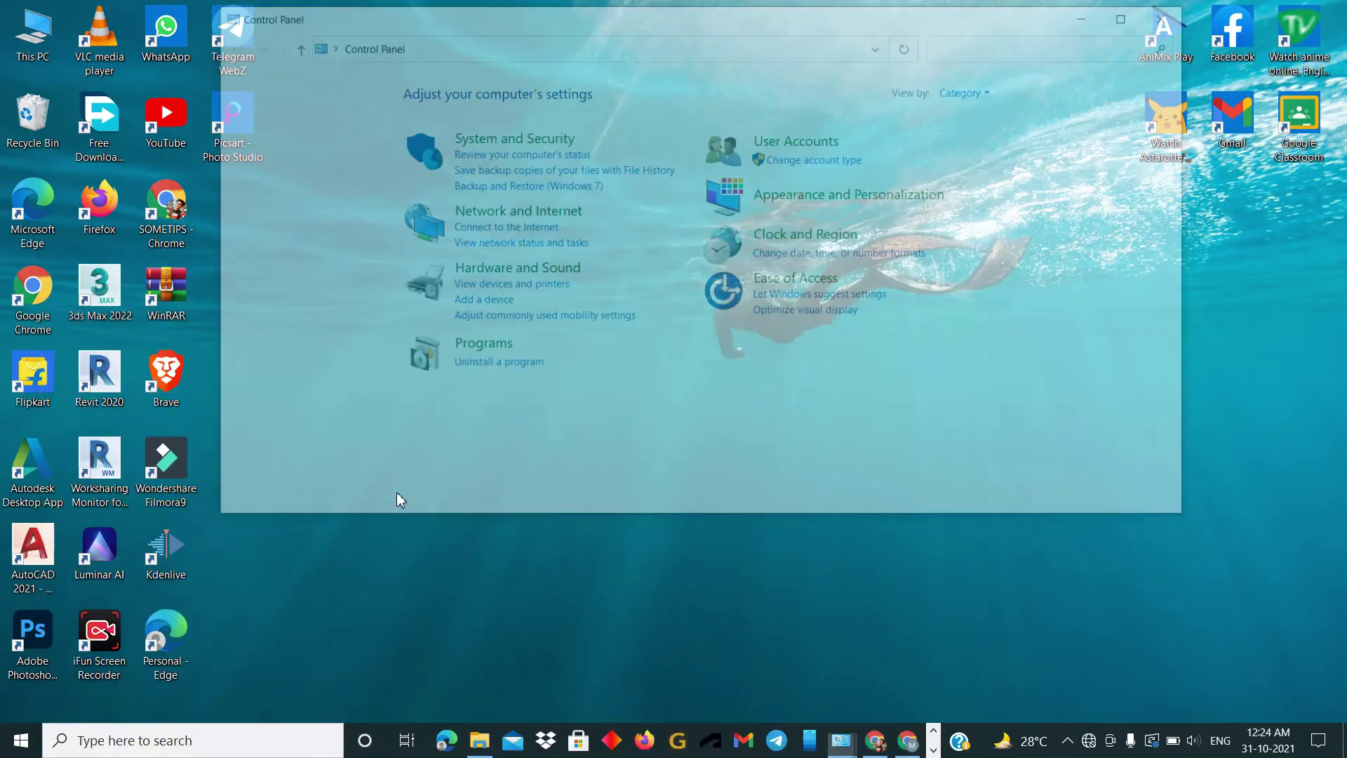
pyautogui.click(551, 269)
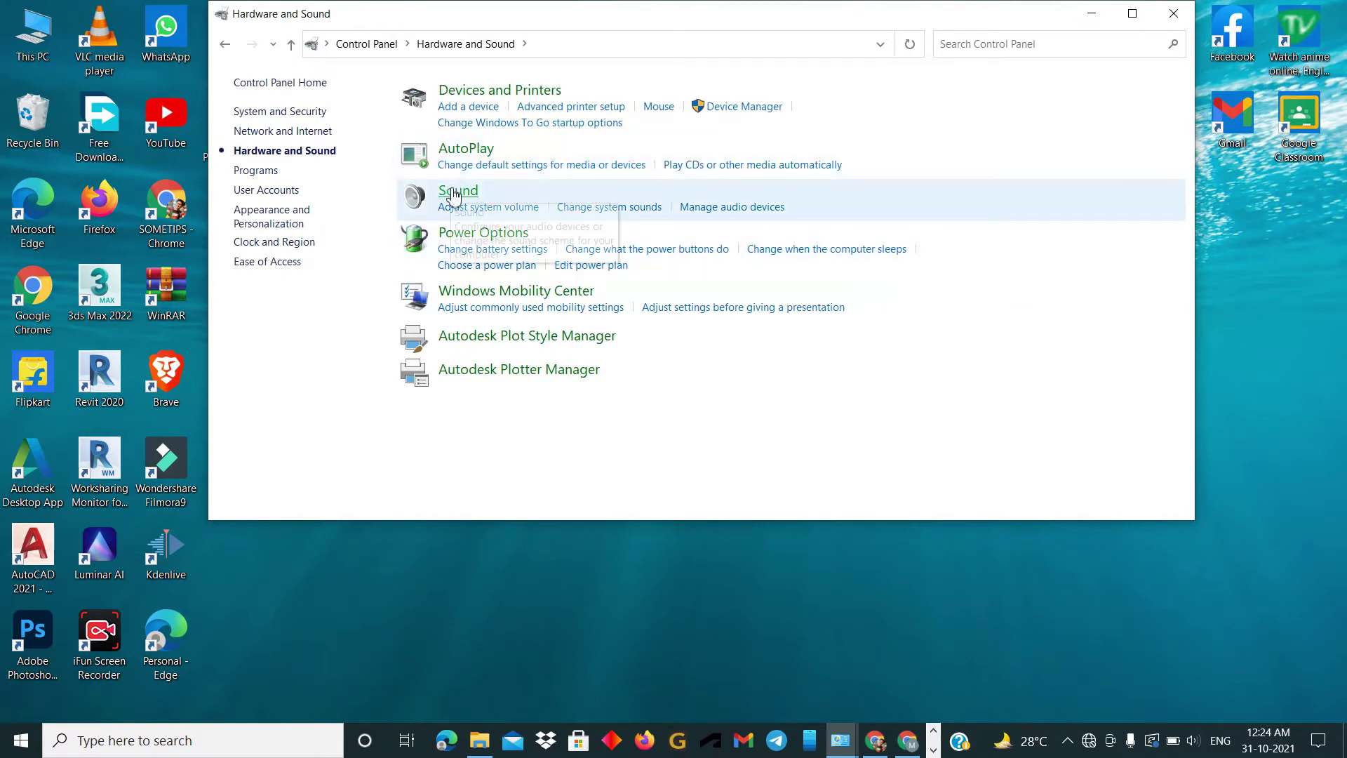
pyautogui.click(454, 194)
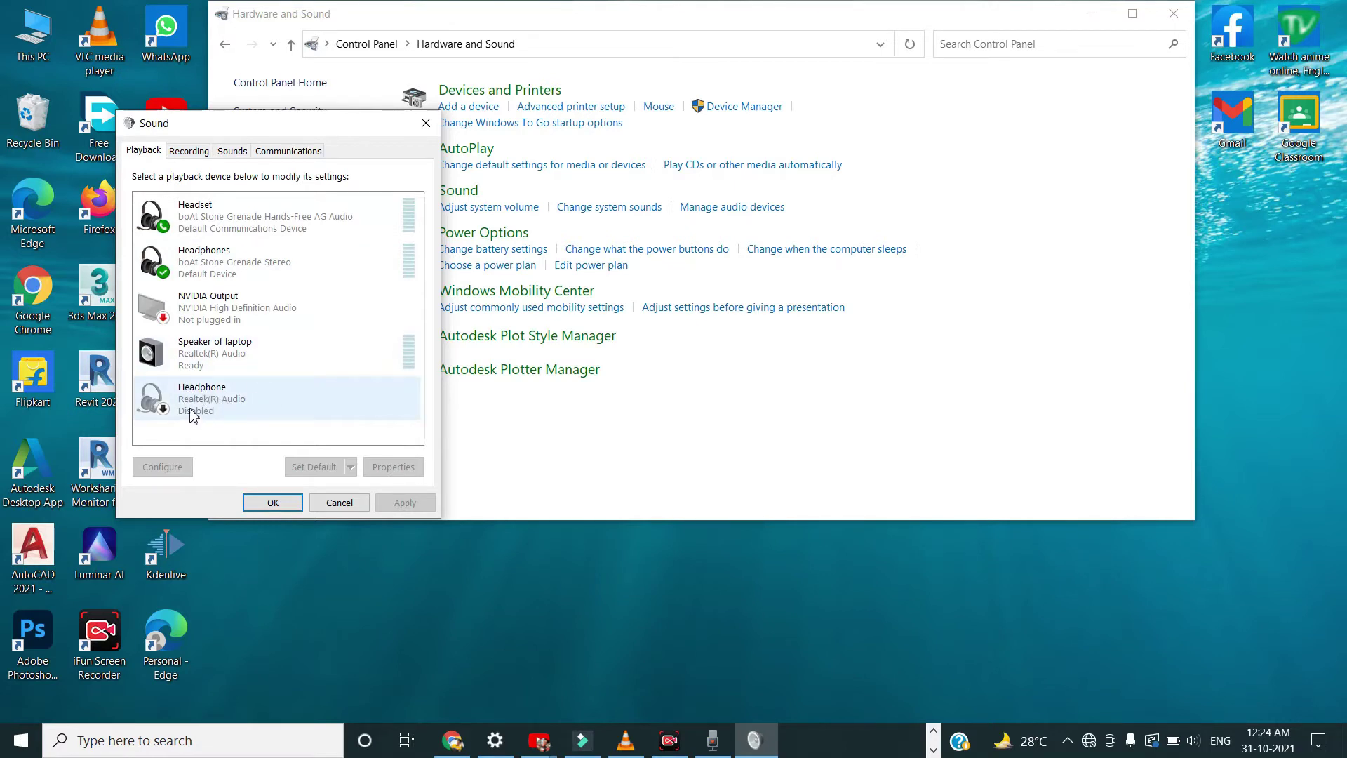
# - Disable the boAt Stone Grenade Stereo headphones and the boAt Stone Grenade Hands-Free headset as playback devices
pyautogui.rightClick(218, 270)
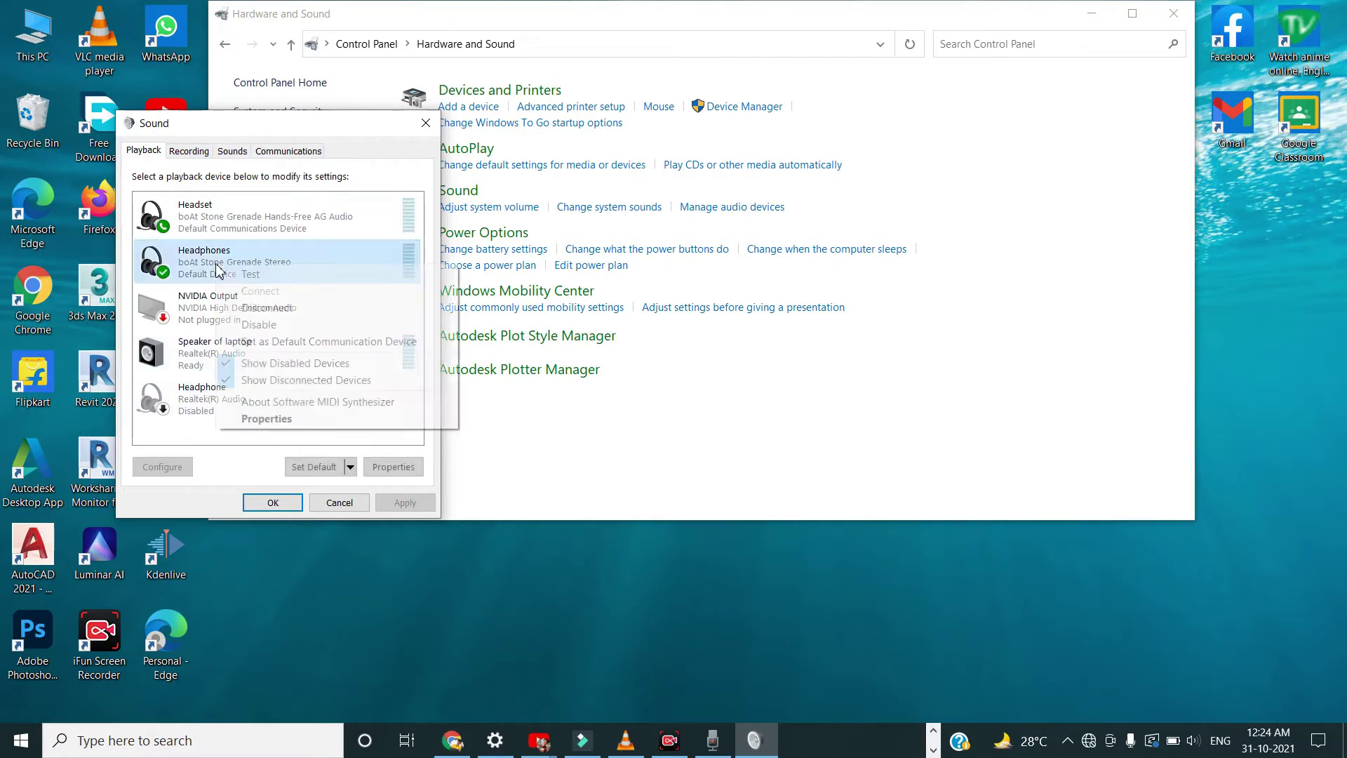
pyautogui.click(168, 406)
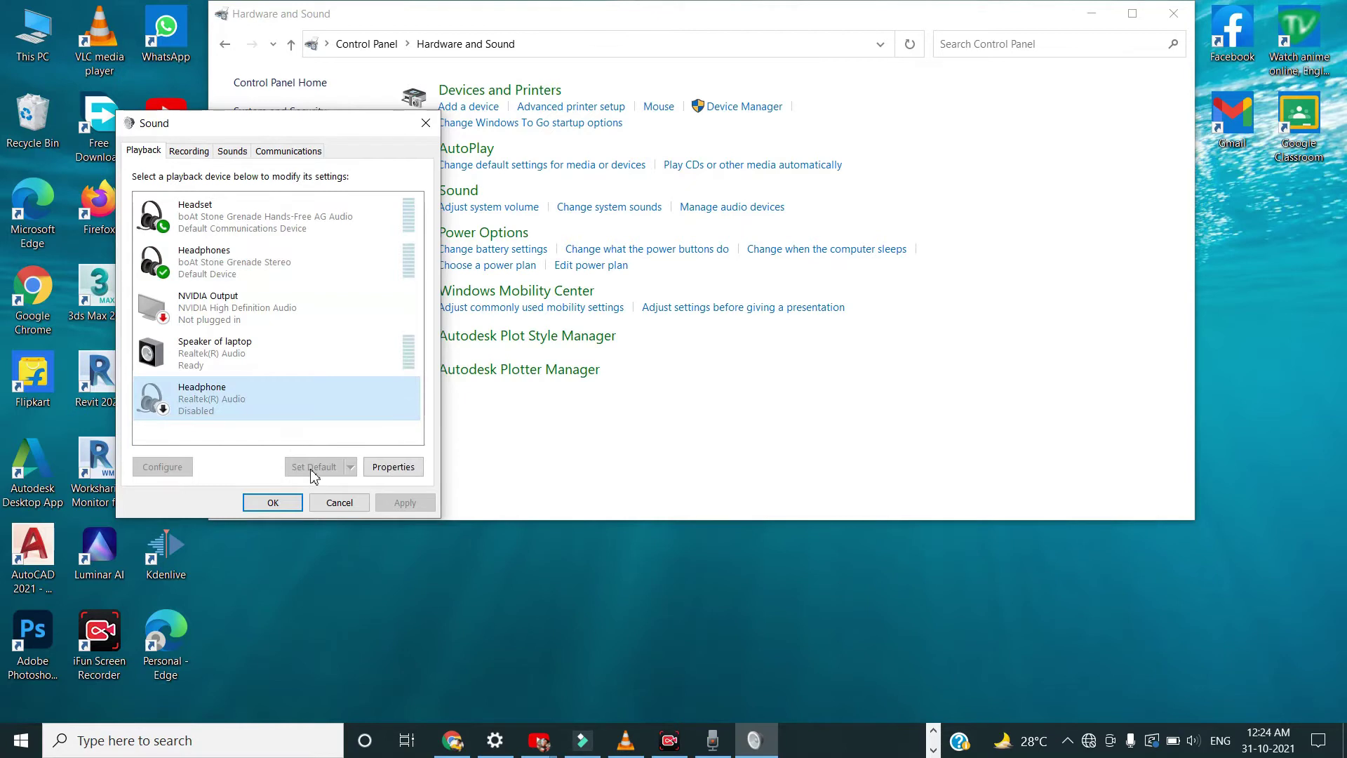
pyautogui.click(240, 259)
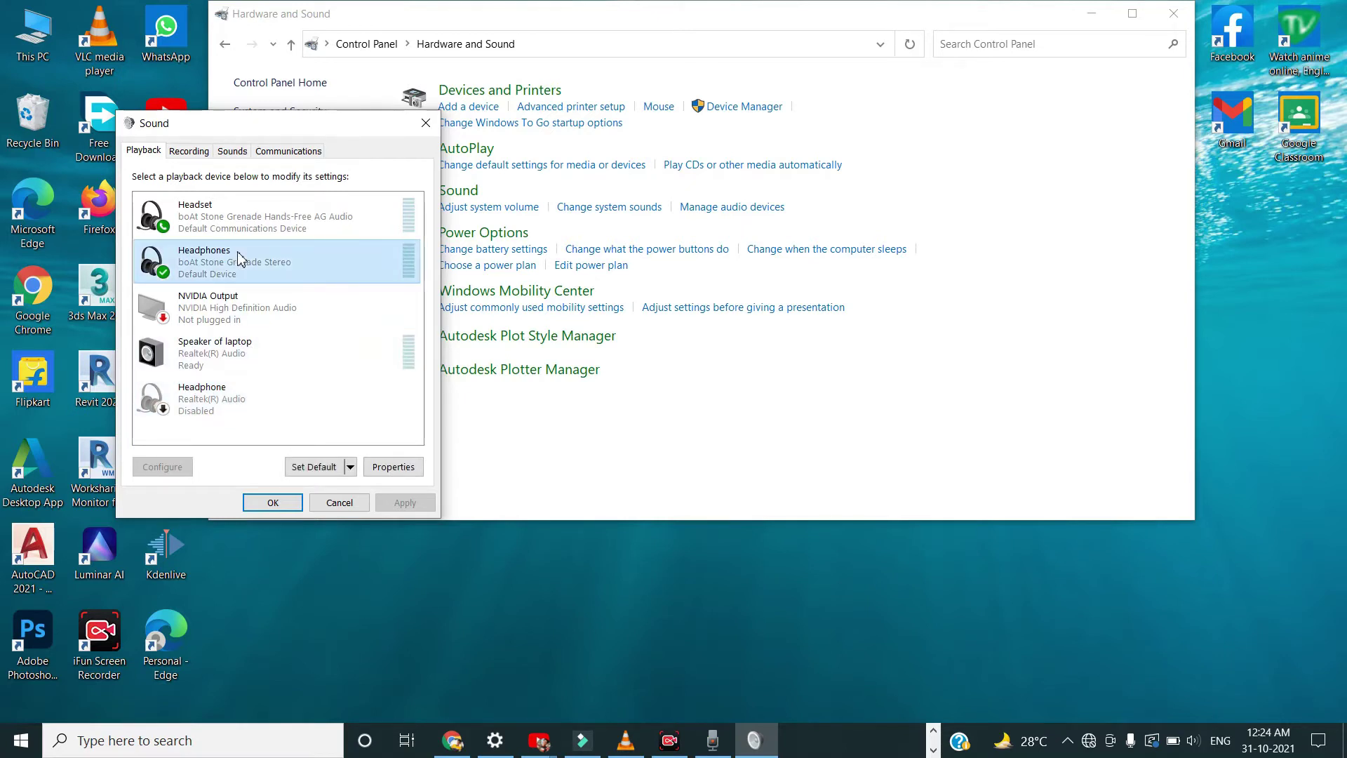
pyautogui.rightClick(239, 255)
pyautogui.click(270, 314)
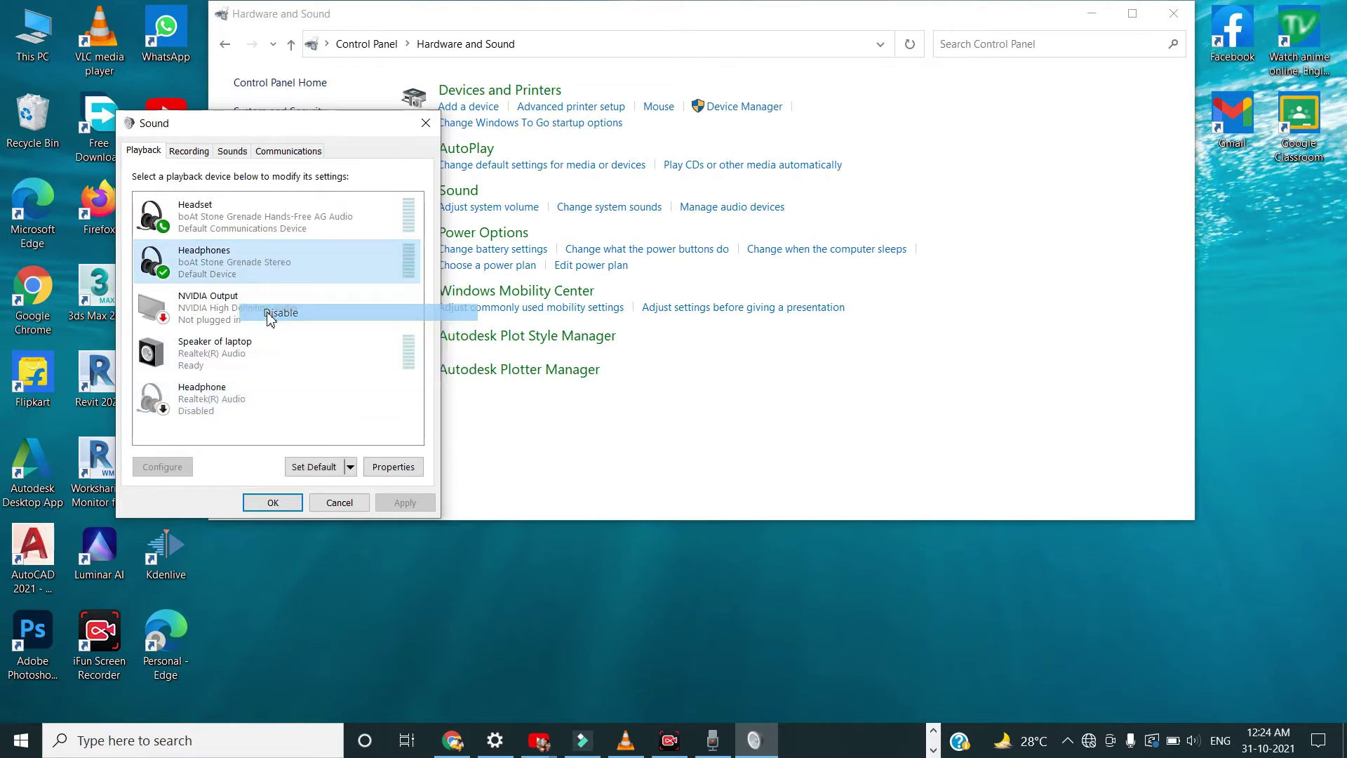
pyautogui.rightClick(270, 224)
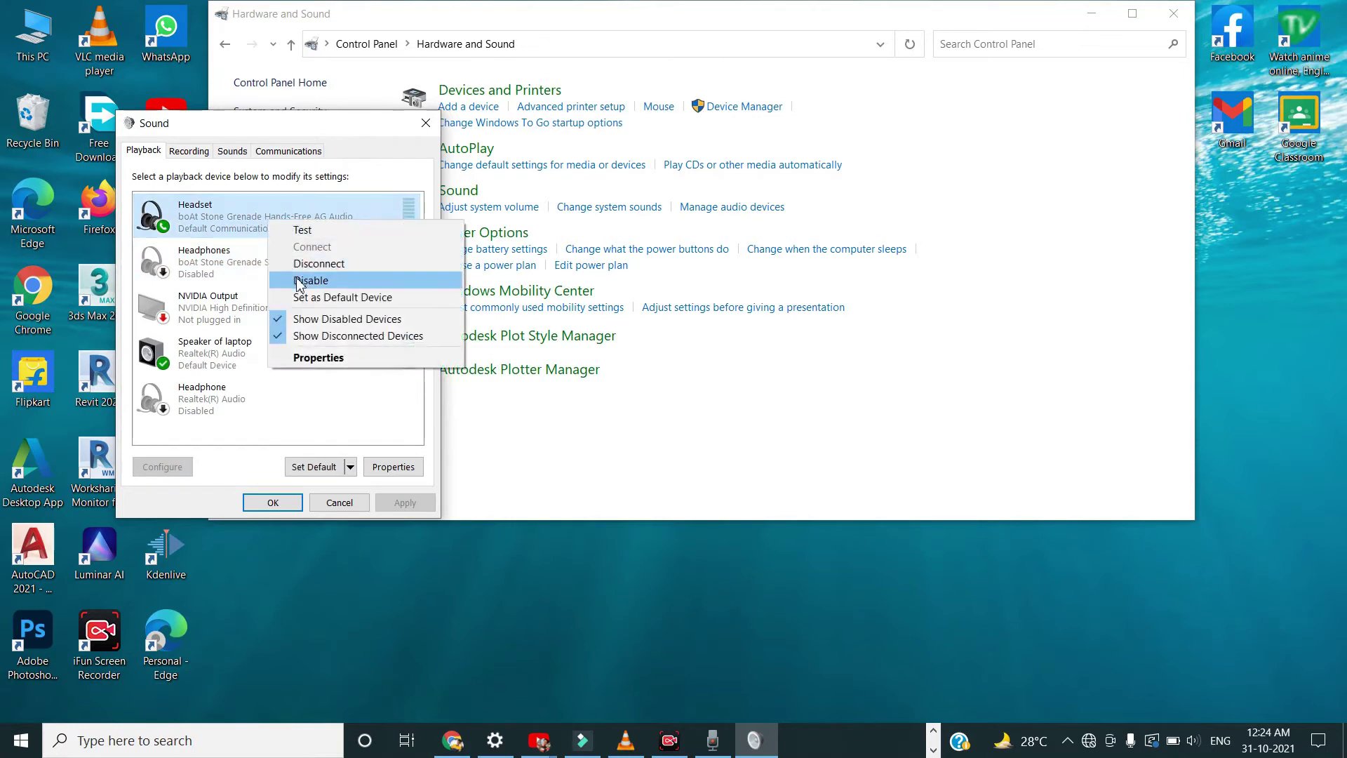
pyautogui.click(311, 280)
# - Disable the Speaker of laptop playback device
pyautogui.click(255, 356)
pyautogui.click(235, 391)
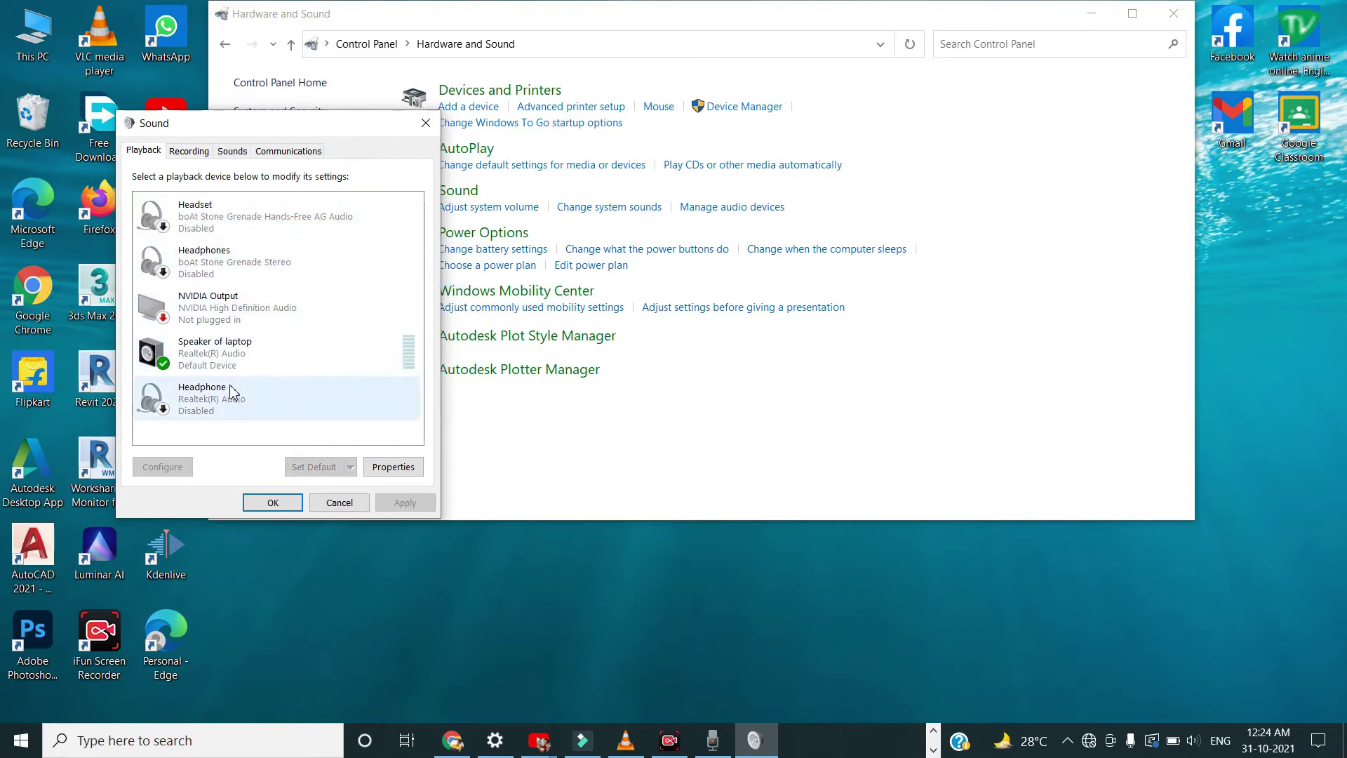
pyautogui.rightClick(236, 372)
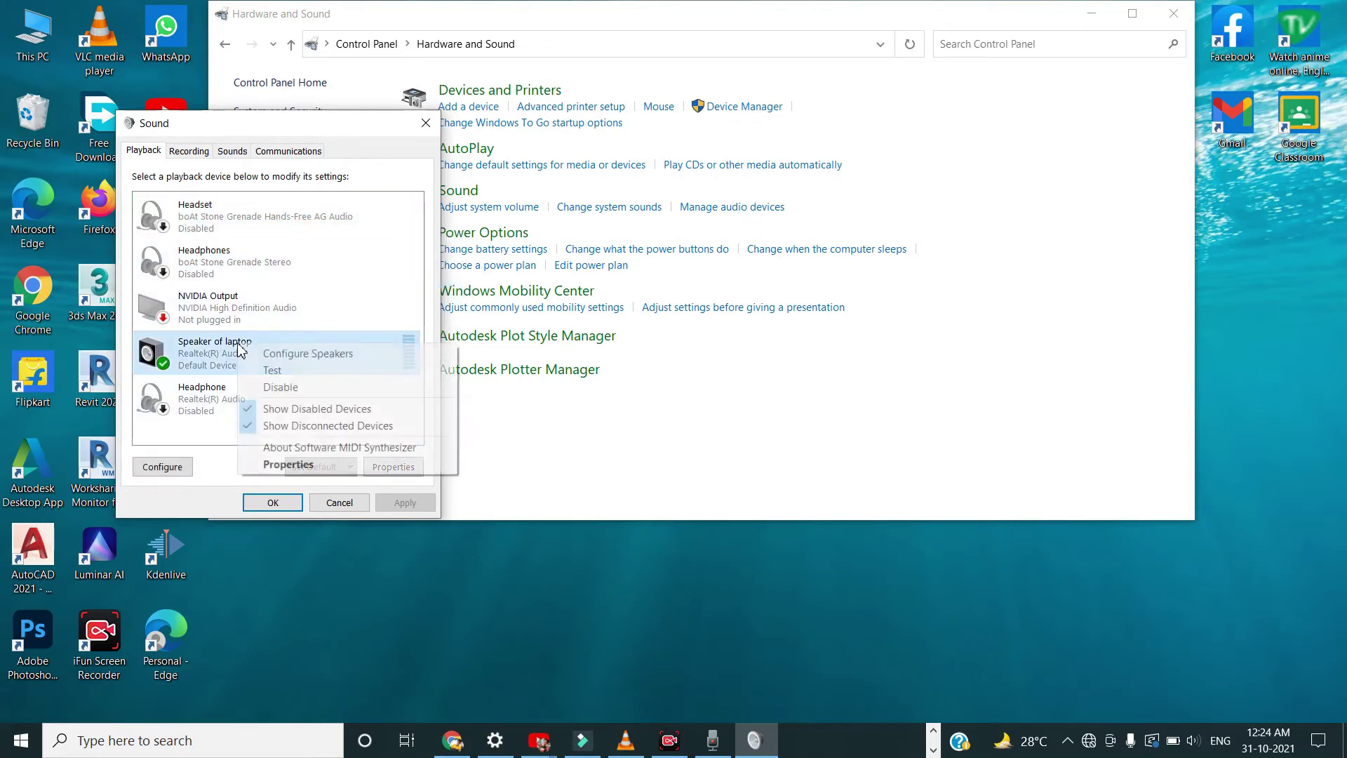
pyautogui.click(262, 390)
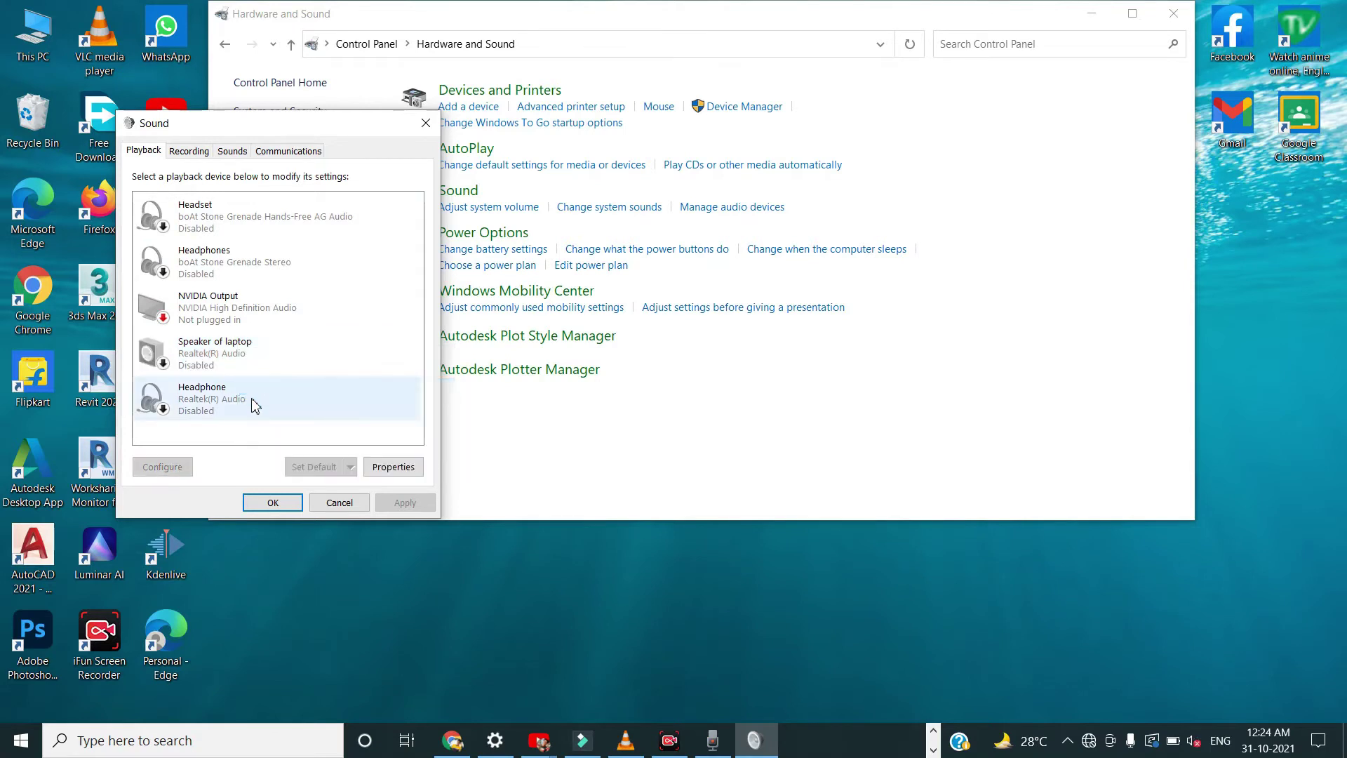
# - Enable the Realtek(R) Audio Headphone playback device and confirm the Sound dialog
pyautogui.rightClick(254, 405)
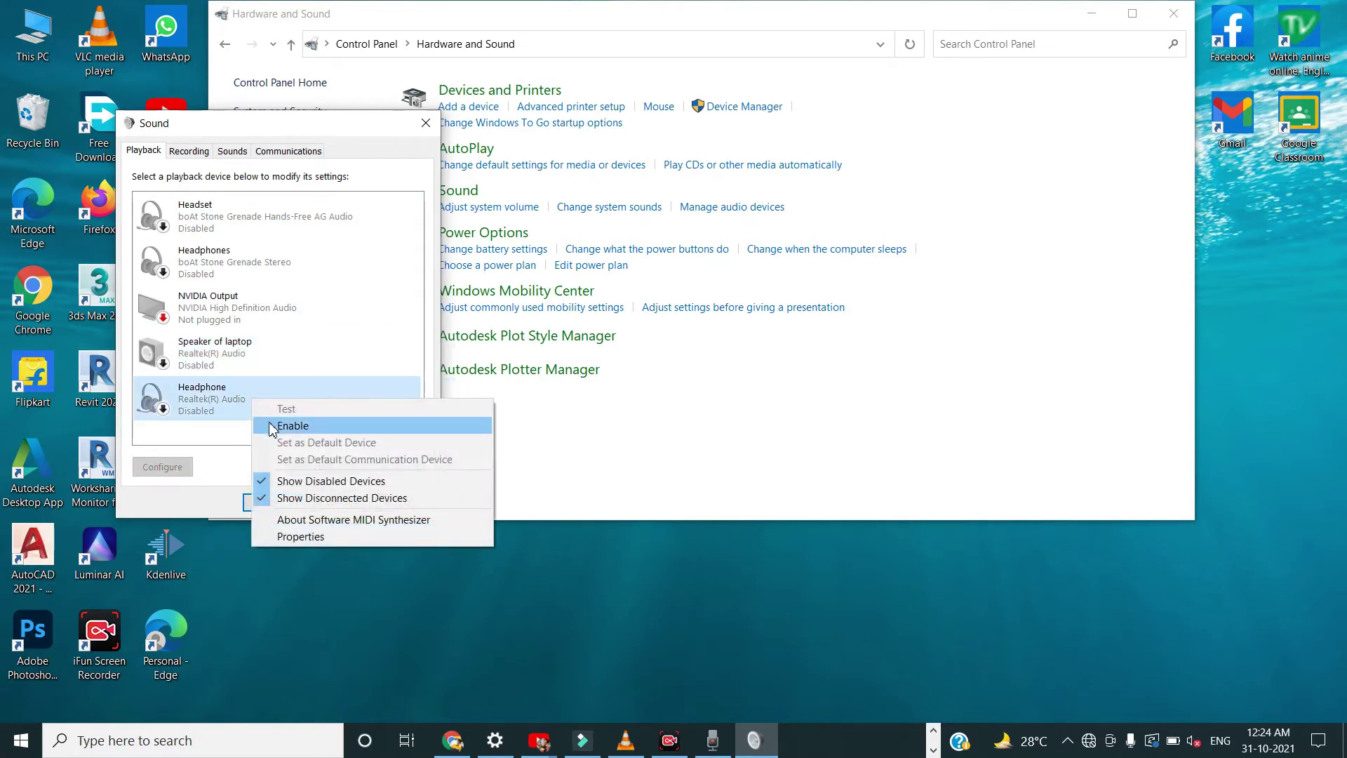
pyautogui.click(272, 426)
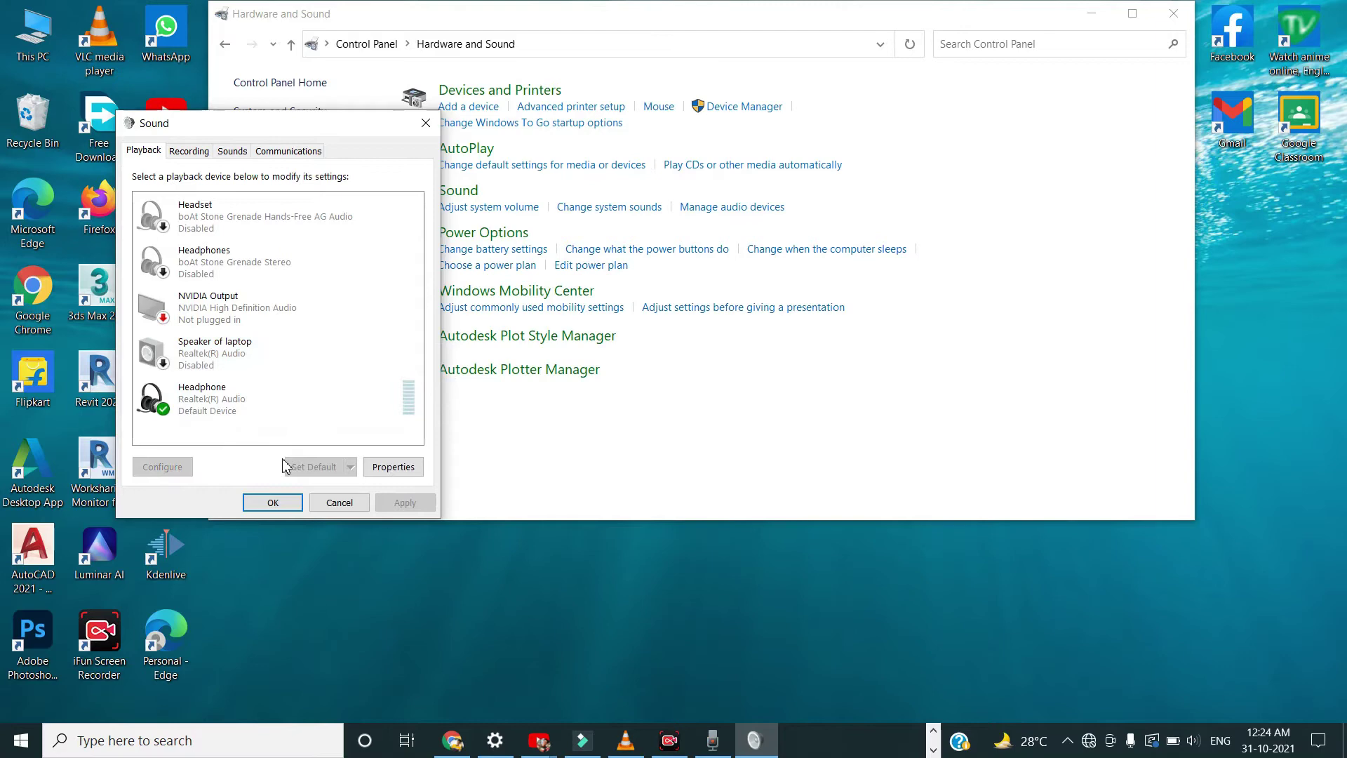
pyautogui.click(272, 506)
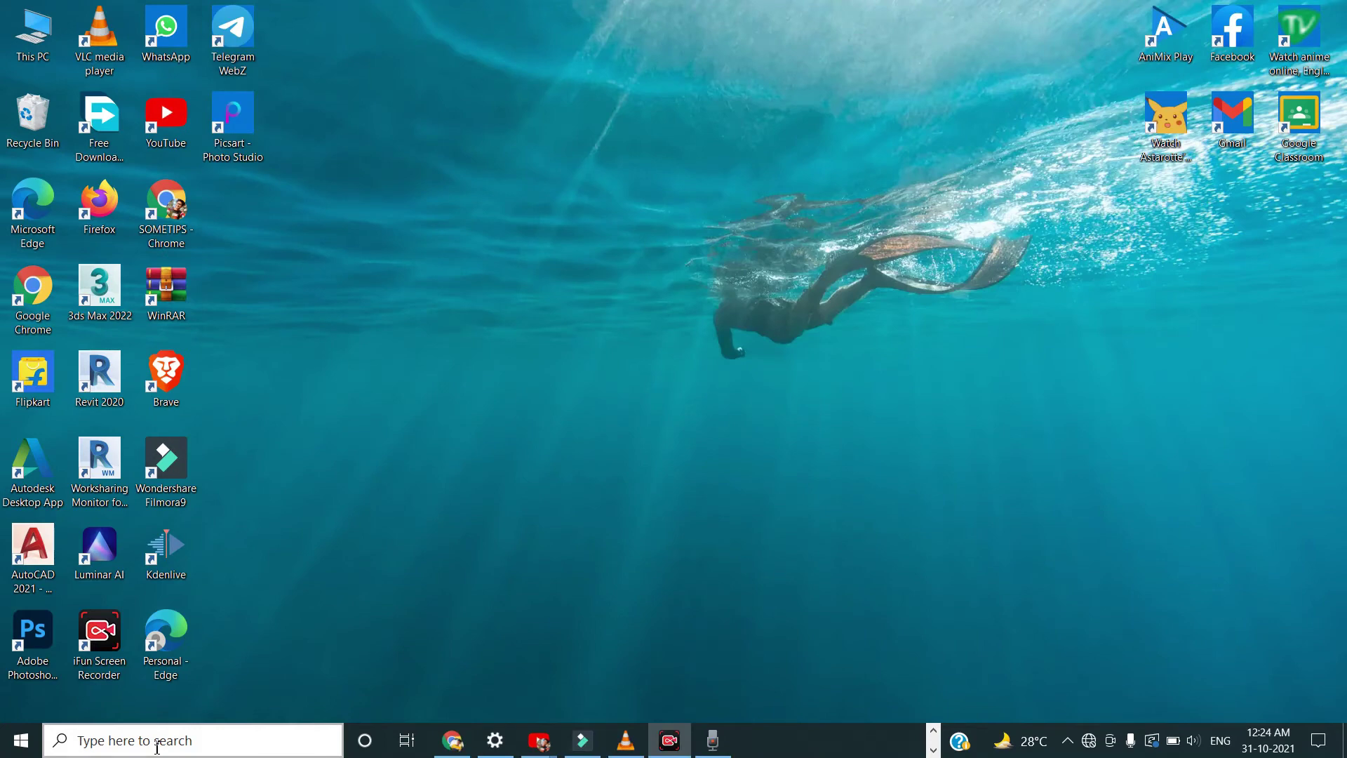
# - Reopen Sound settings through a search for "sou", check the output device list again, and minimize the window
pyautogui.click(157, 748)
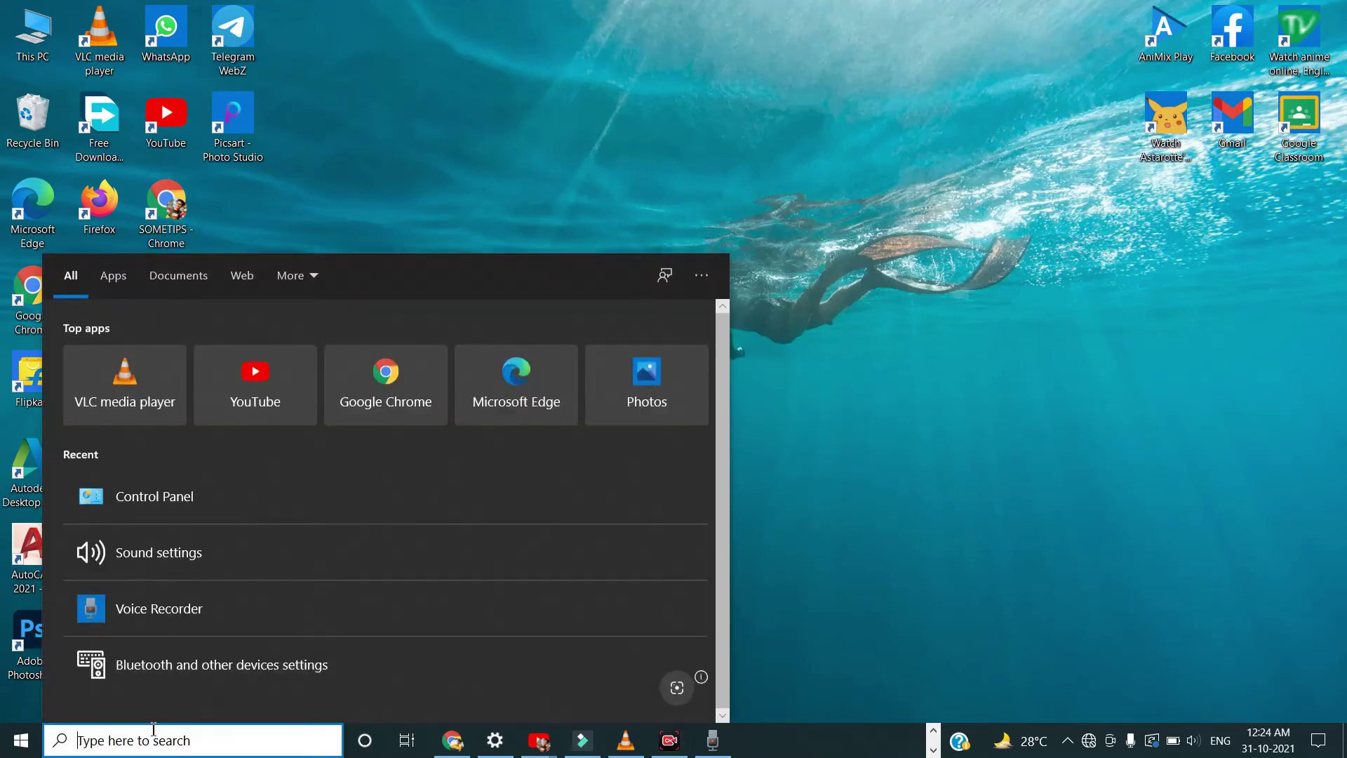
pyautogui.write('sou')
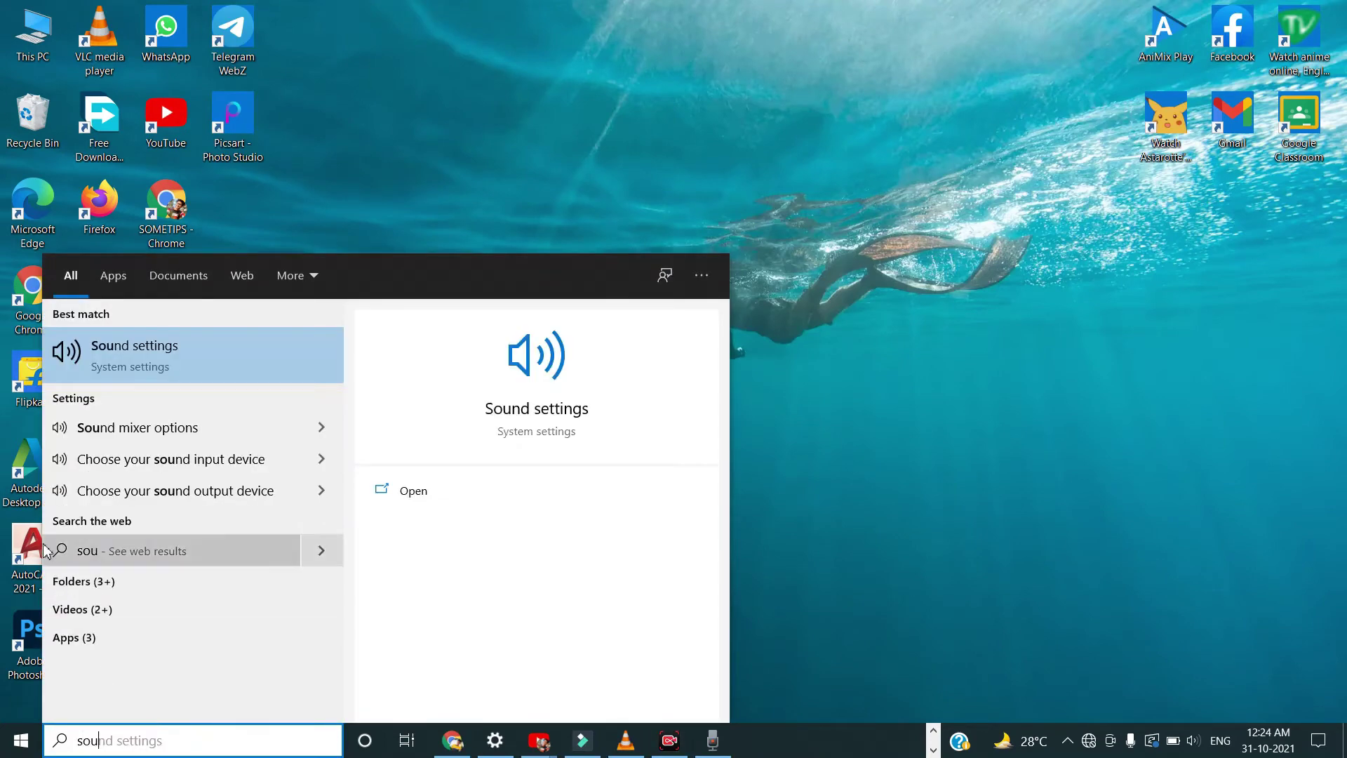
pyautogui.click(176, 367)
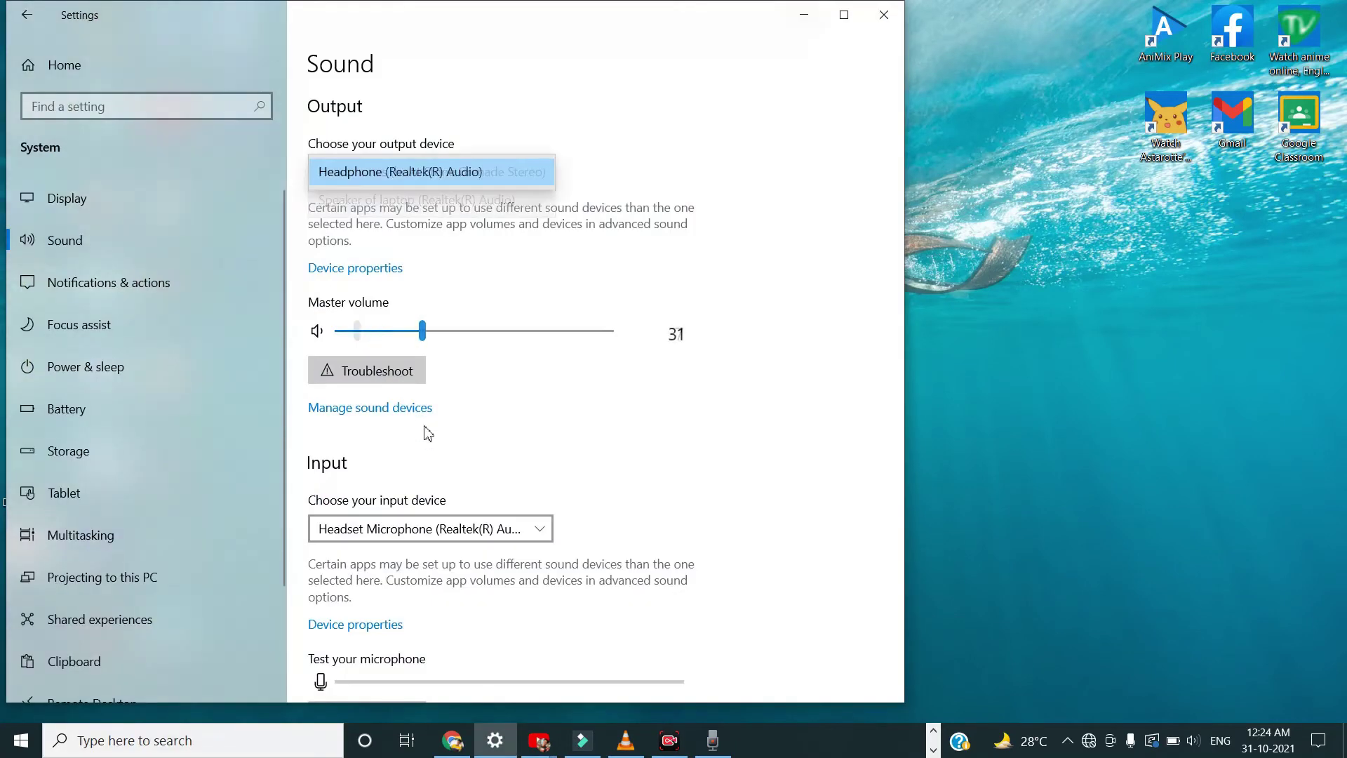
pyautogui.click(385, 170)
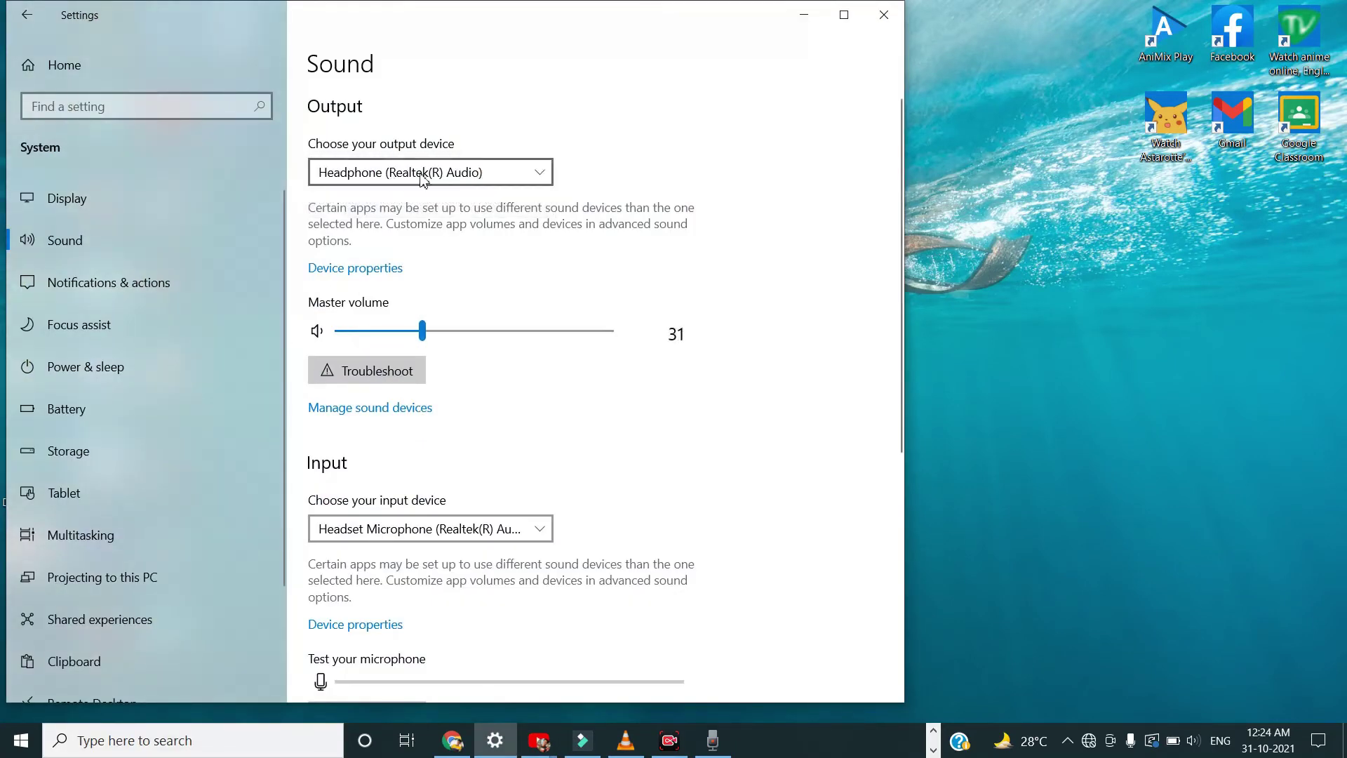
pyautogui.click(540, 178)
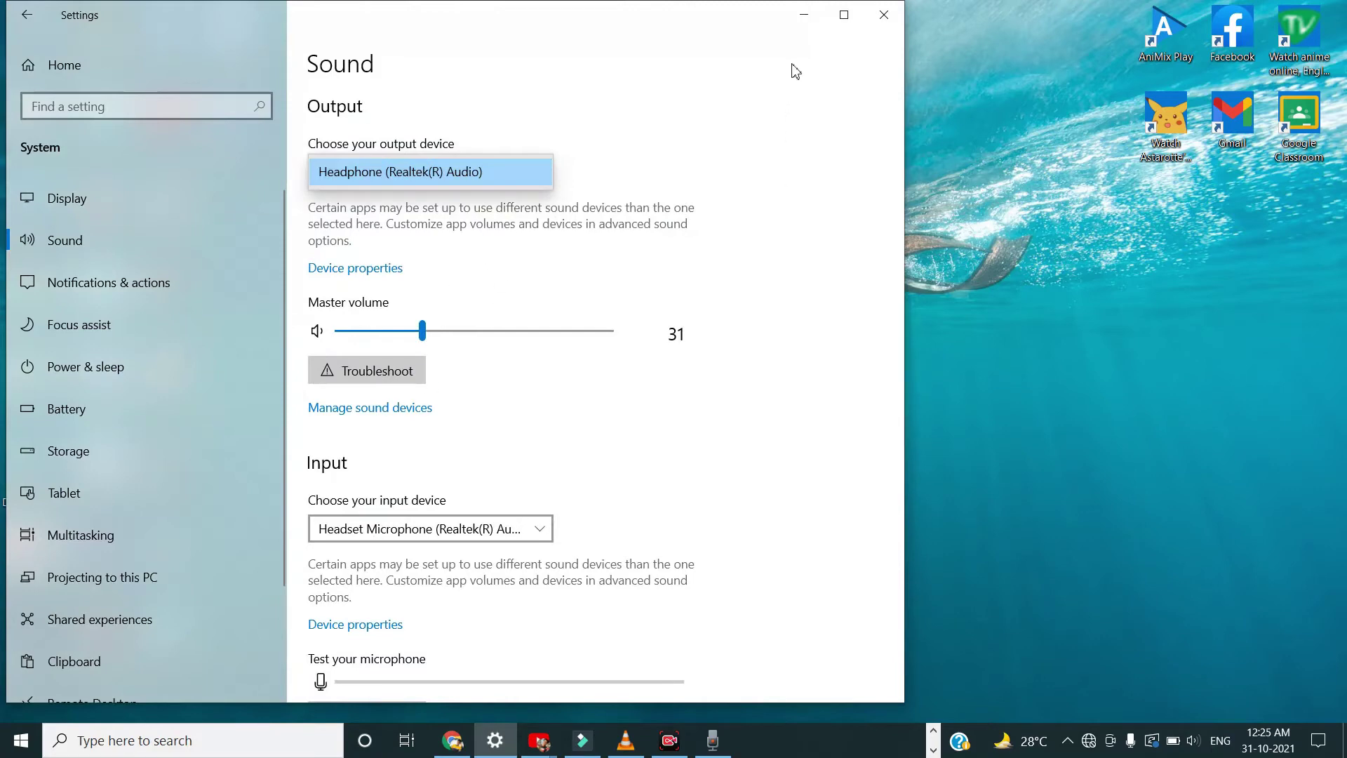
pyautogui.click(797, 20)
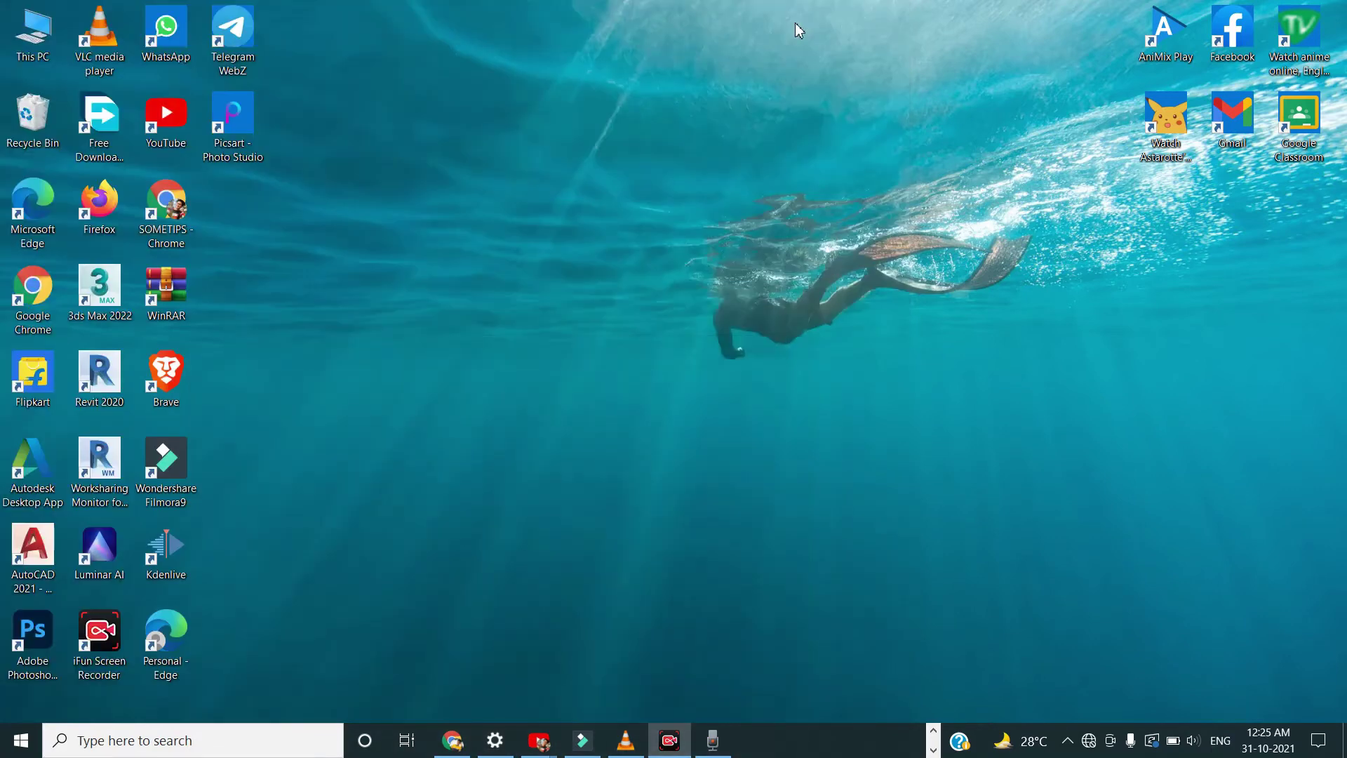
pyautogui.rightClick(882, 414)
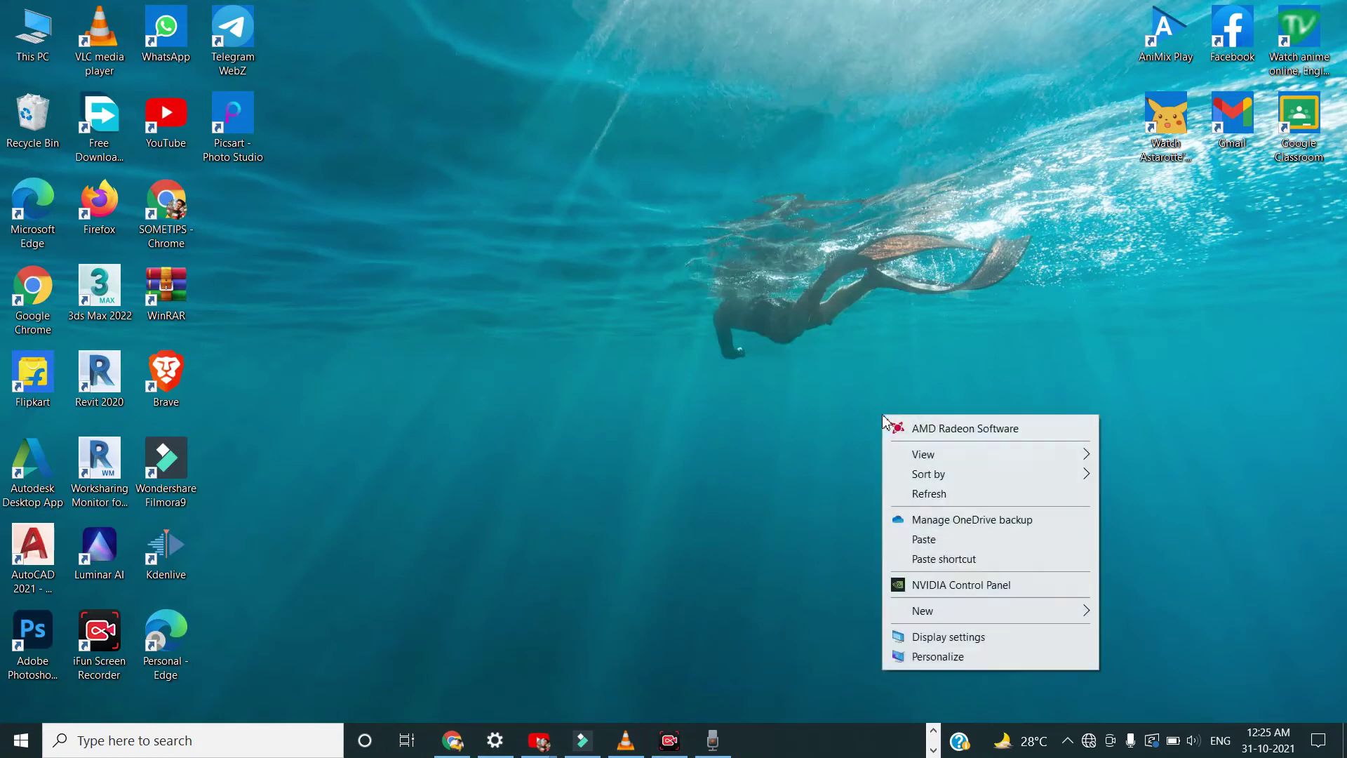
pyautogui.moveTo(731, 425); pyautogui.dragTo(1190, 715)
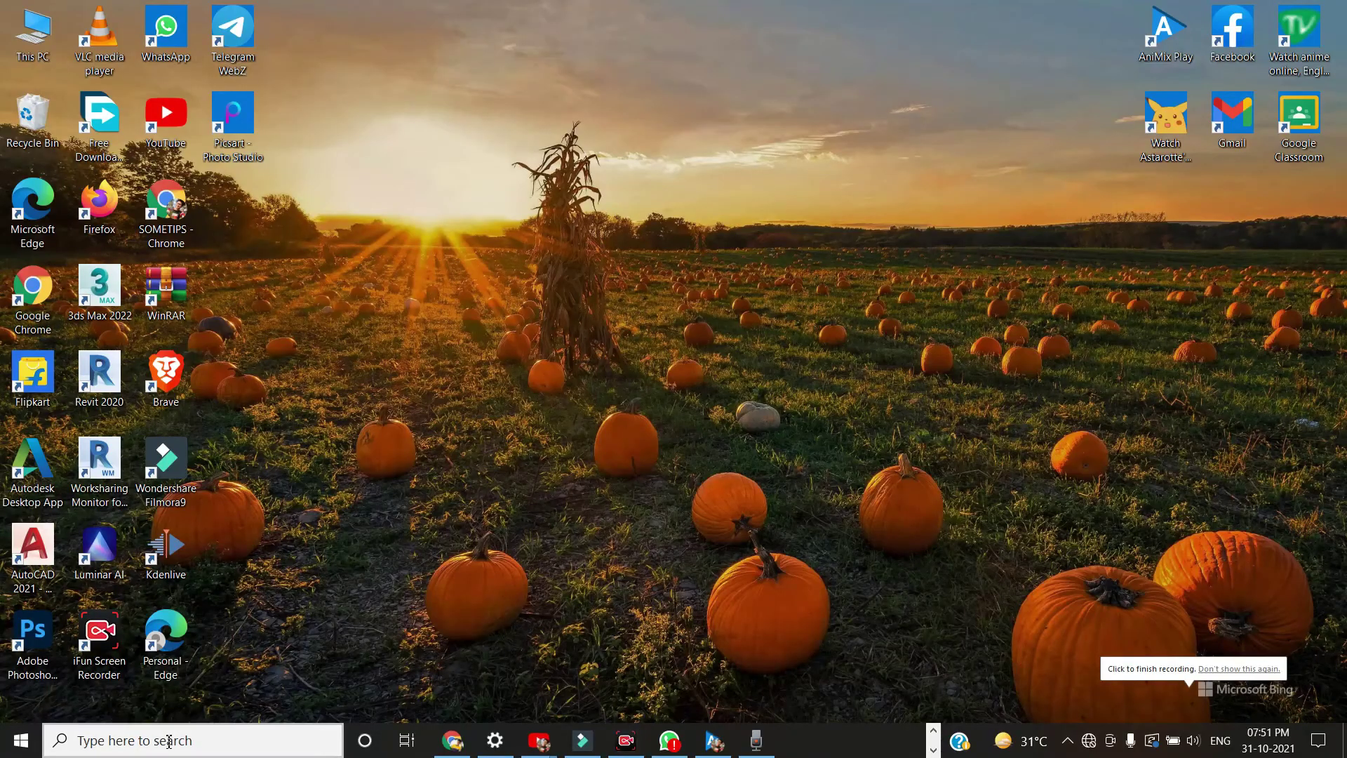
# - Search Windows for "CON", open Control Panel's Sound dialog from Hardware and Sound, and select the Realtek(R) Audio Headphone playback device
pyautogui.click(168, 742)
pyautogui.write('CON')
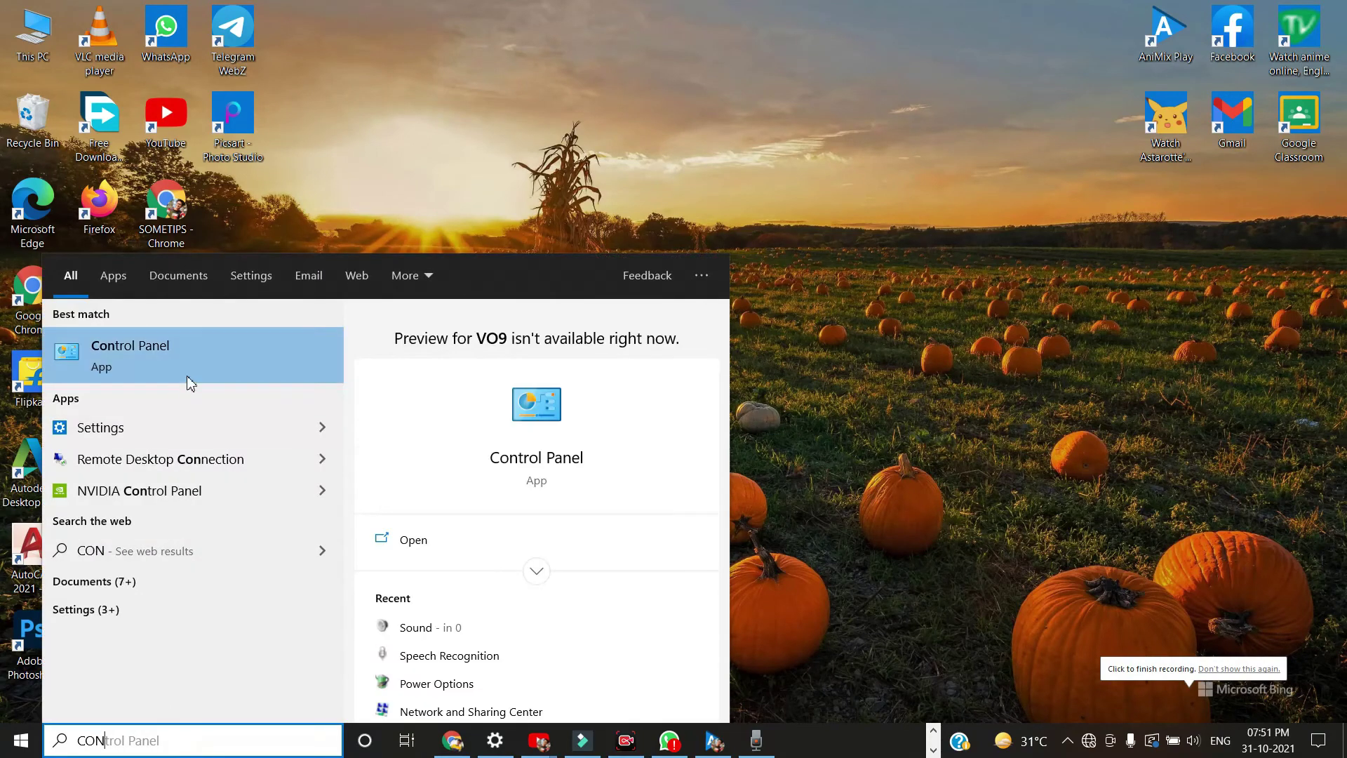
pyautogui.click(189, 382)
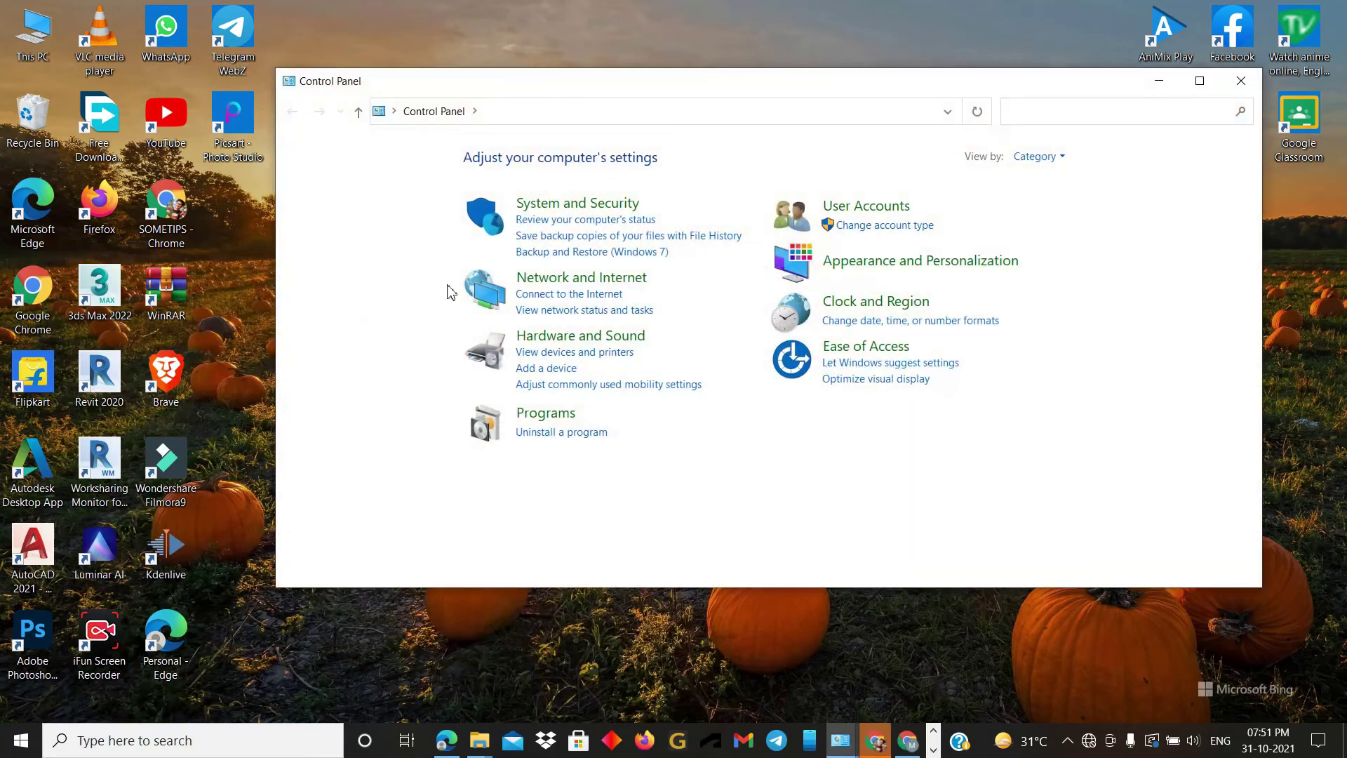
pyautogui.click(589, 336)
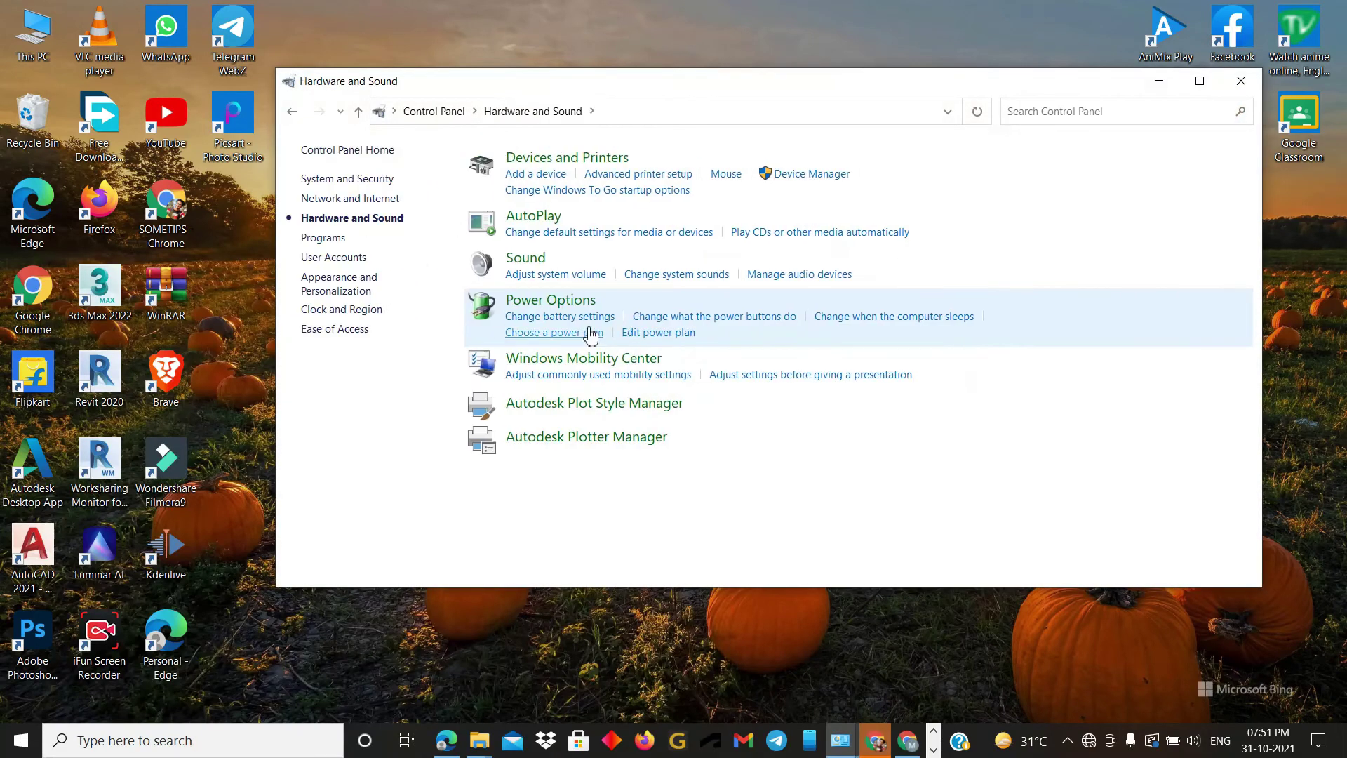
pyautogui.click(528, 259)
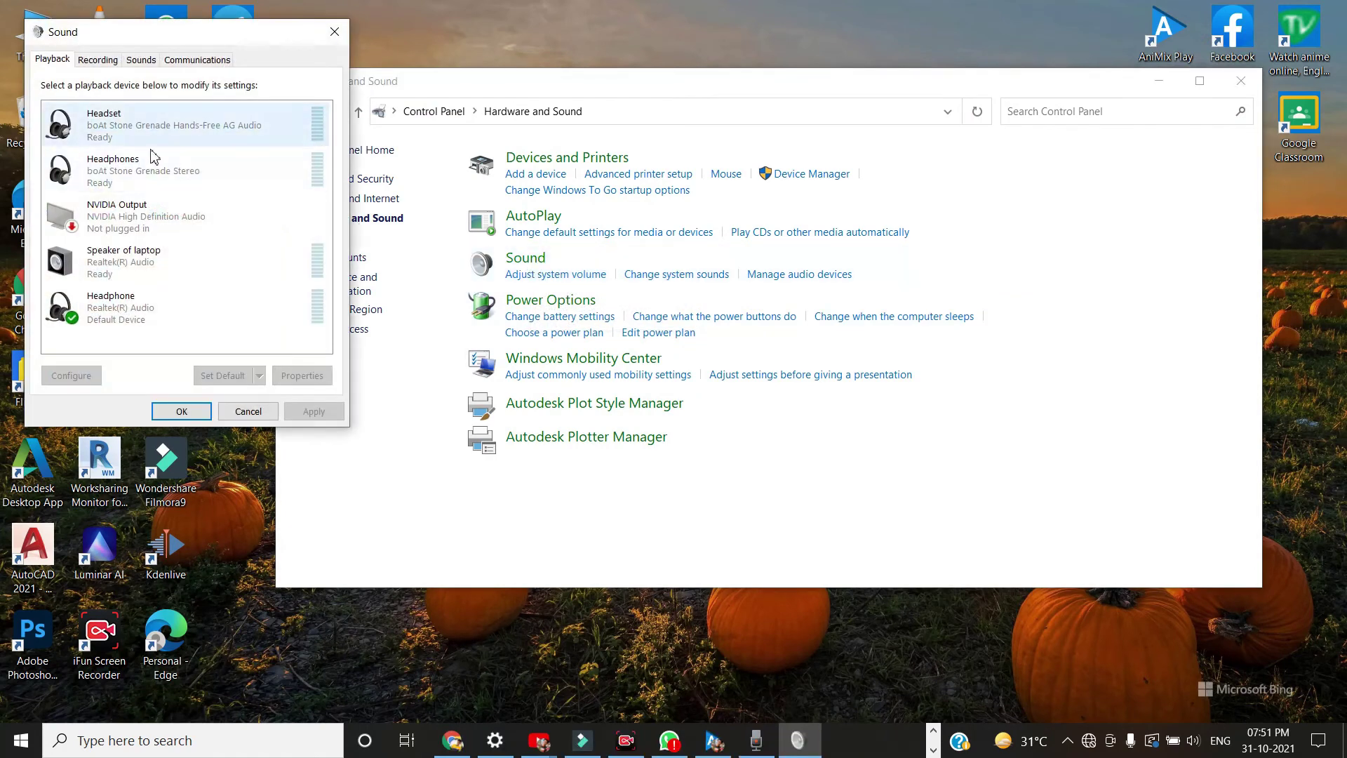
pyautogui.click(130, 312)
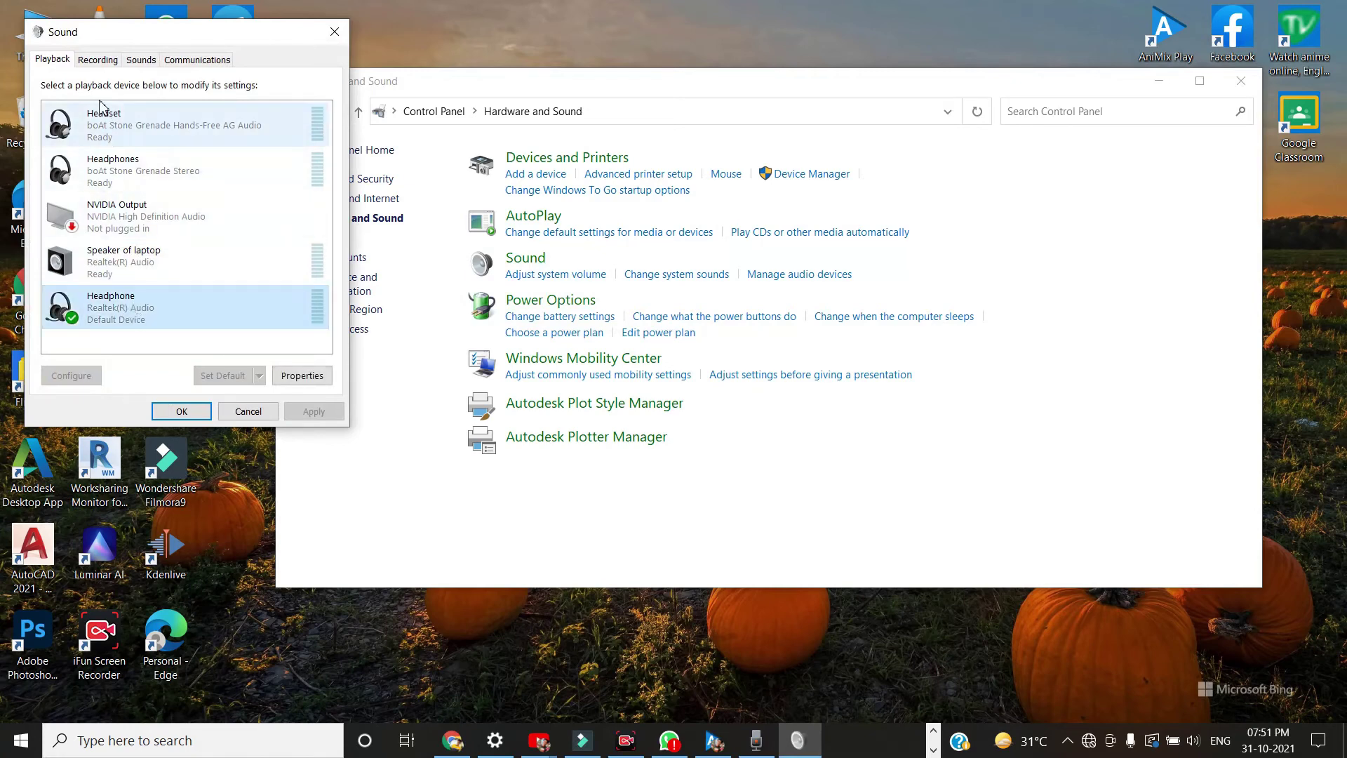
# - Disable the Realtek(R) Audio Headset Microphone among the recording devices
pyautogui.click(99, 62)
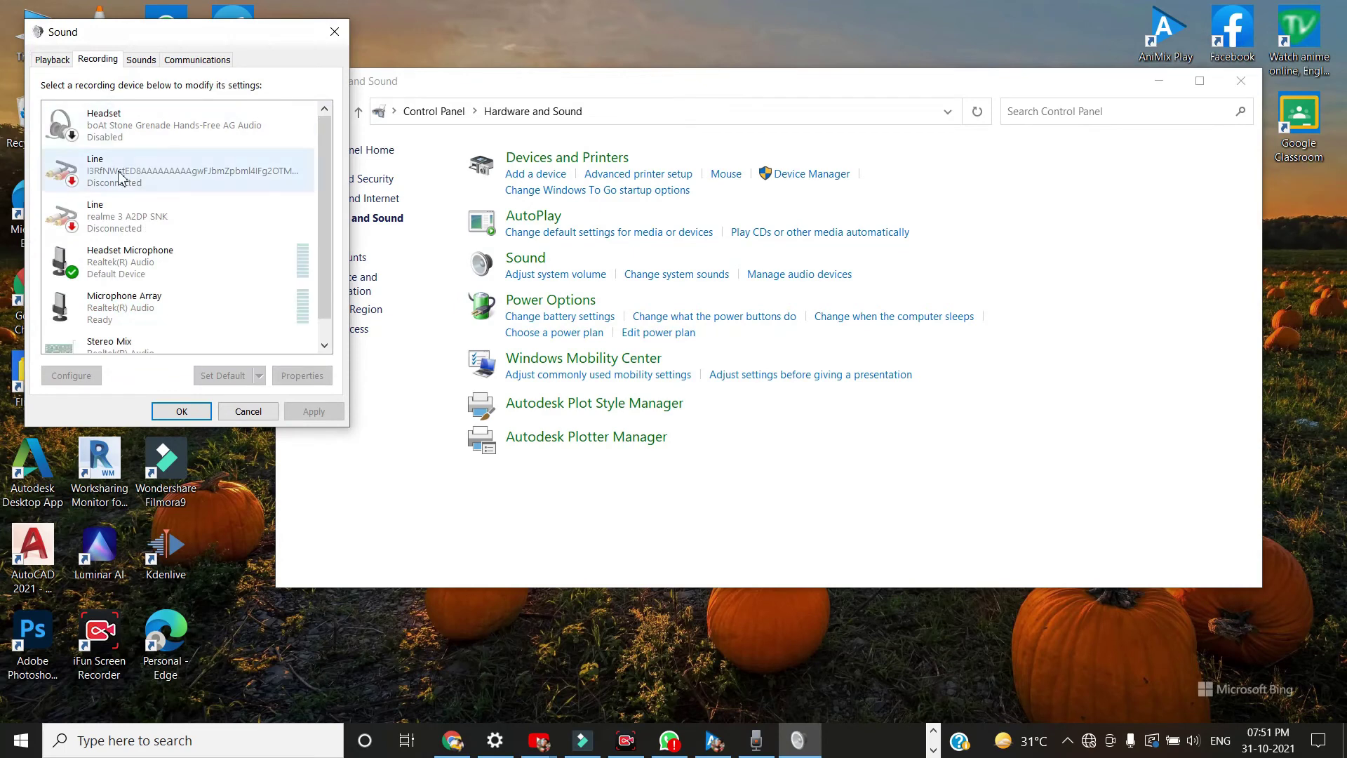
pyautogui.scroll(-1, 136, 251)
pyautogui.scroll(-1, 136, 250)
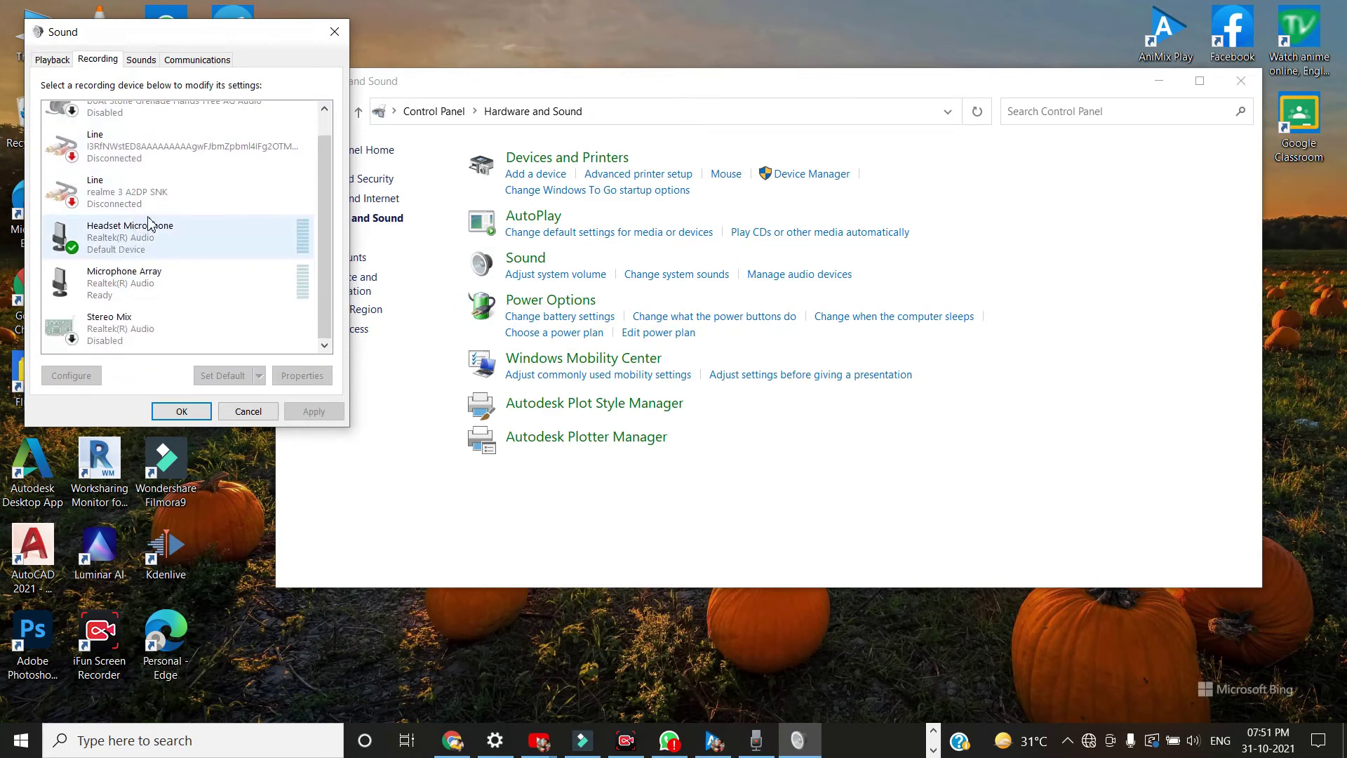
pyautogui.rightClick(150, 241)
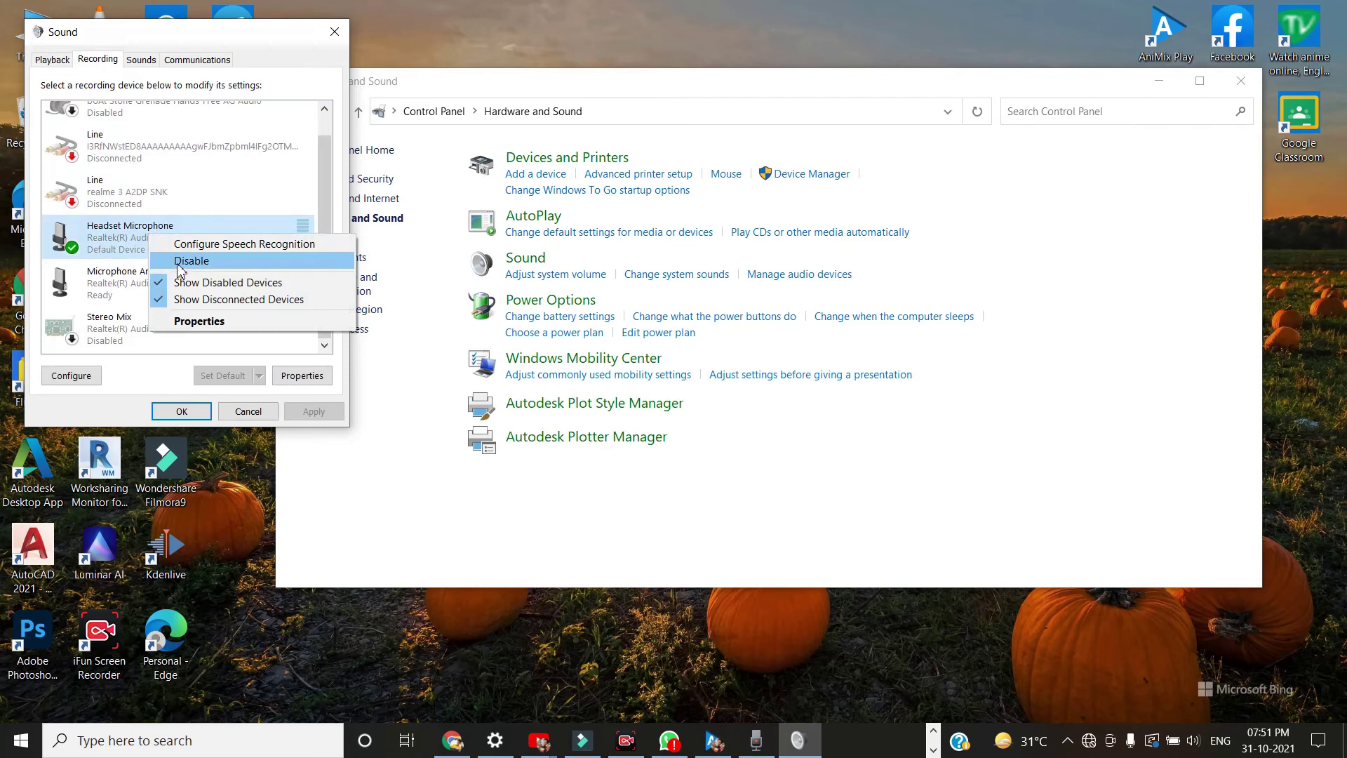
pyautogui.click(179, 264)
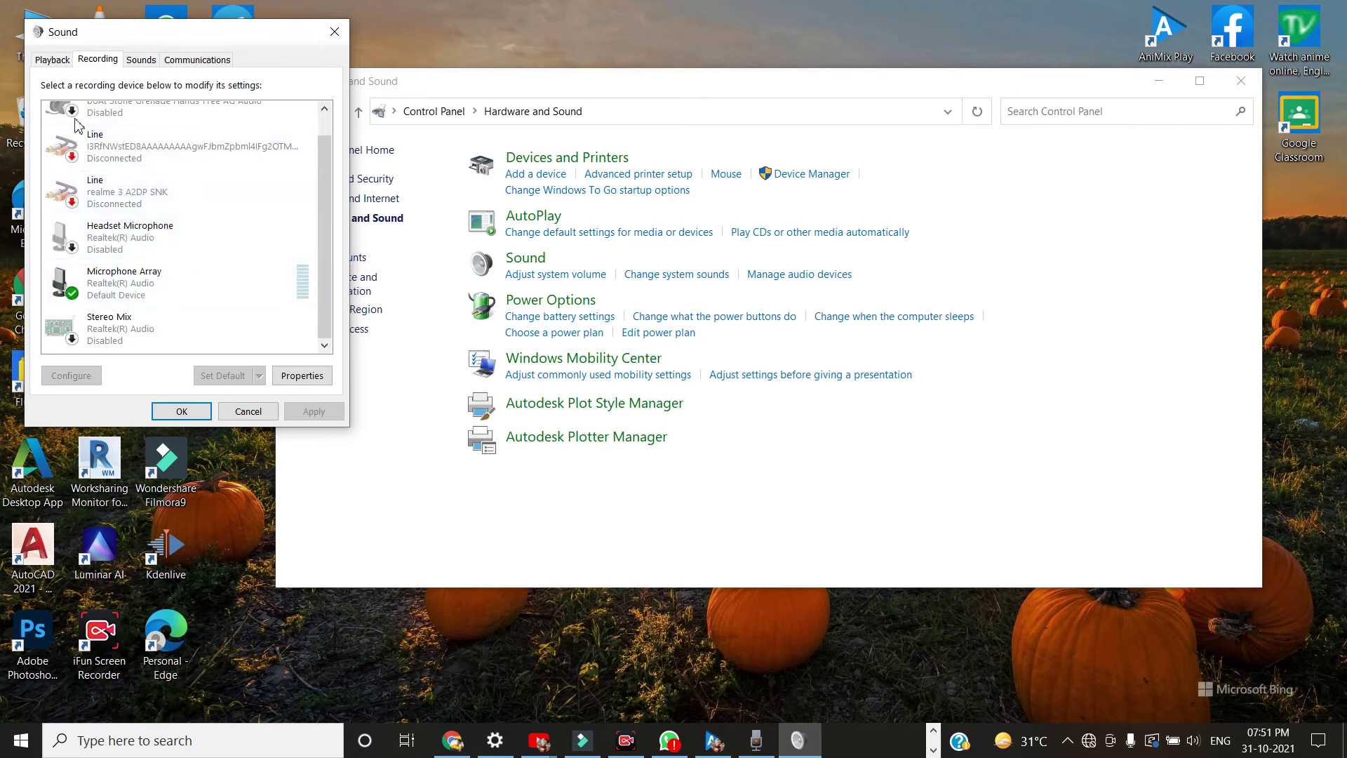
# - Review the playback and recording device lists once more, confirm the Sound dialog, and minimize the Control Panel window
pyautogui.click(53, 60)
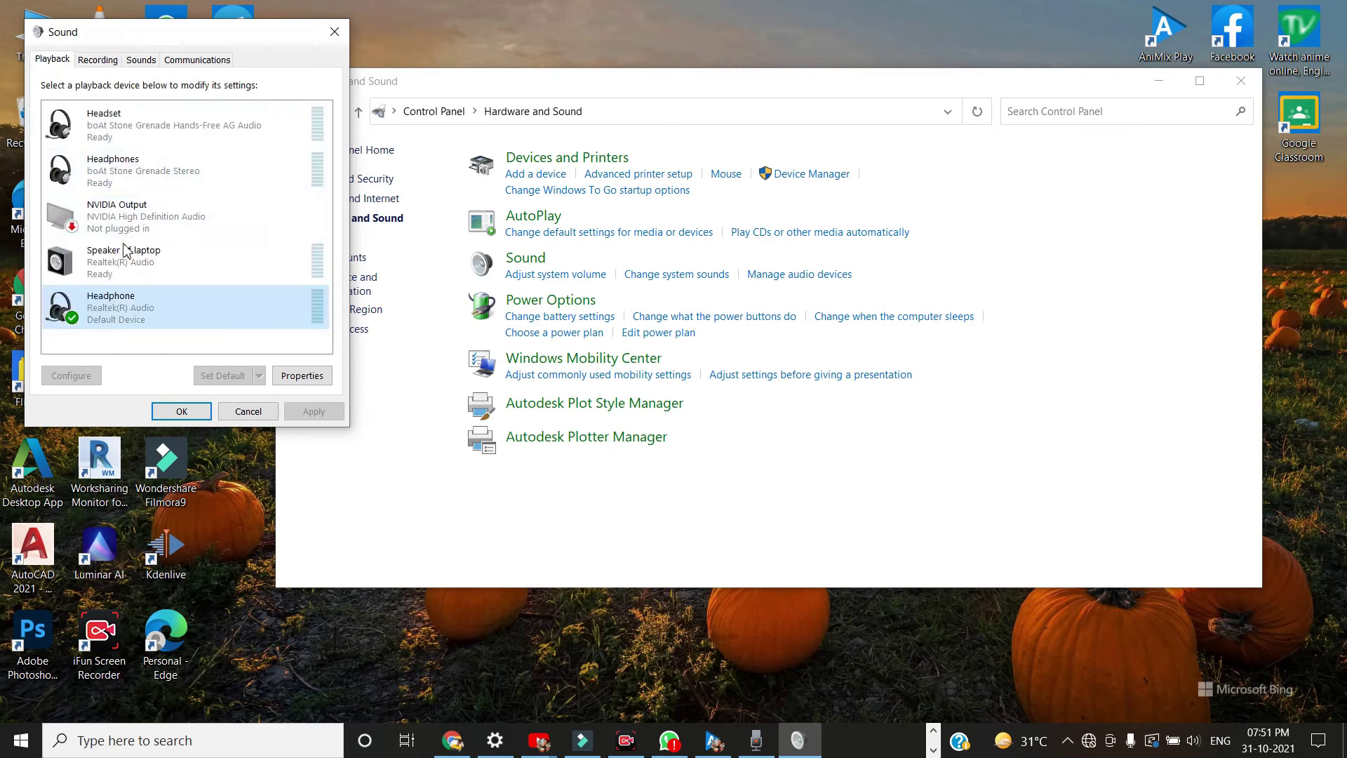
pyautogui.click(99, 61)
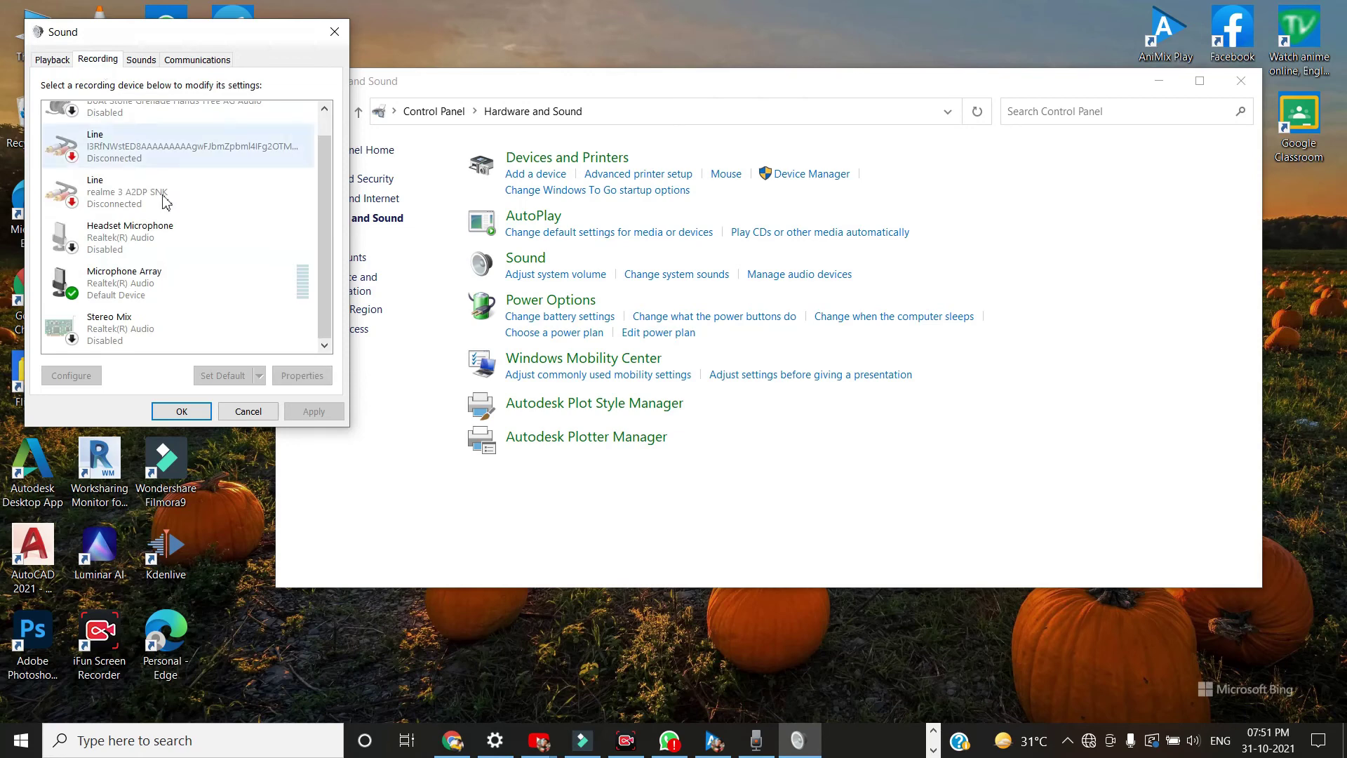
pyautogui.click(180, 412)
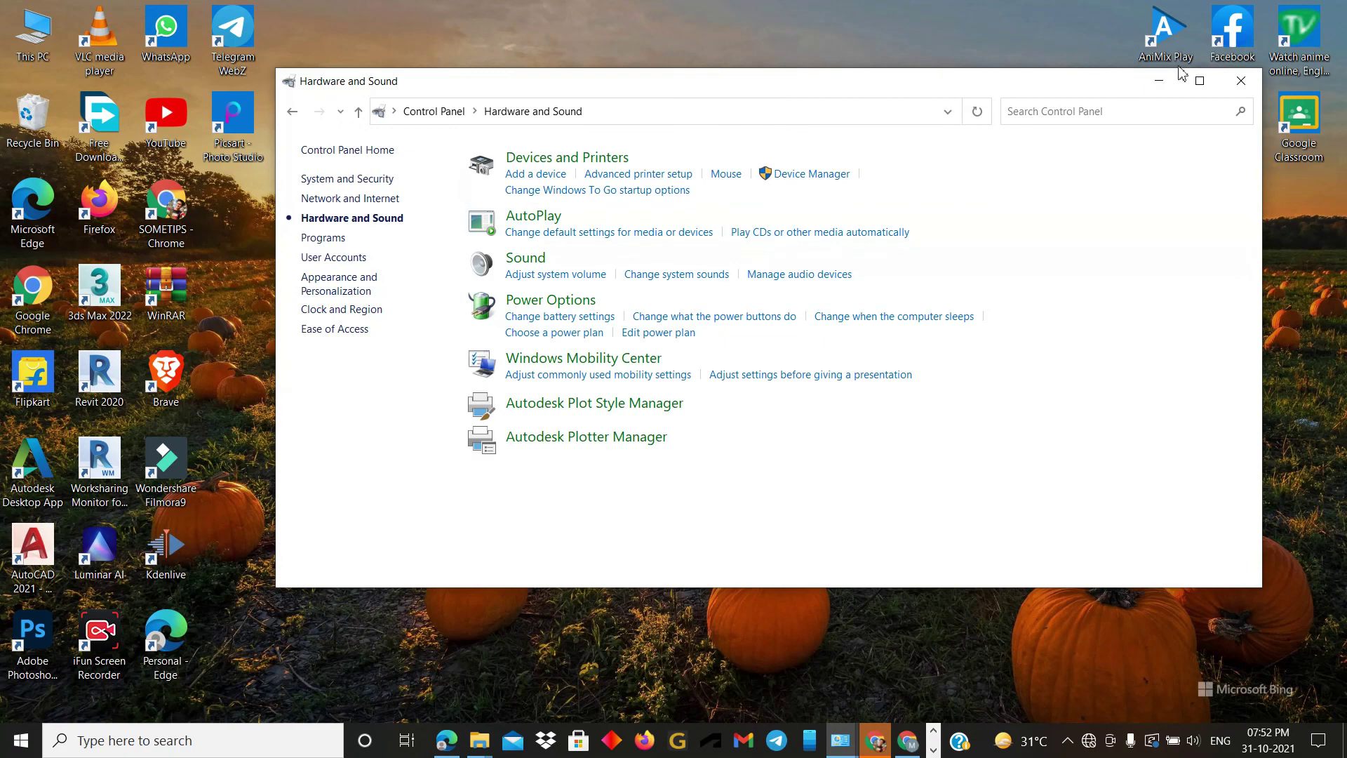
pyautogui.click(1159, 80)
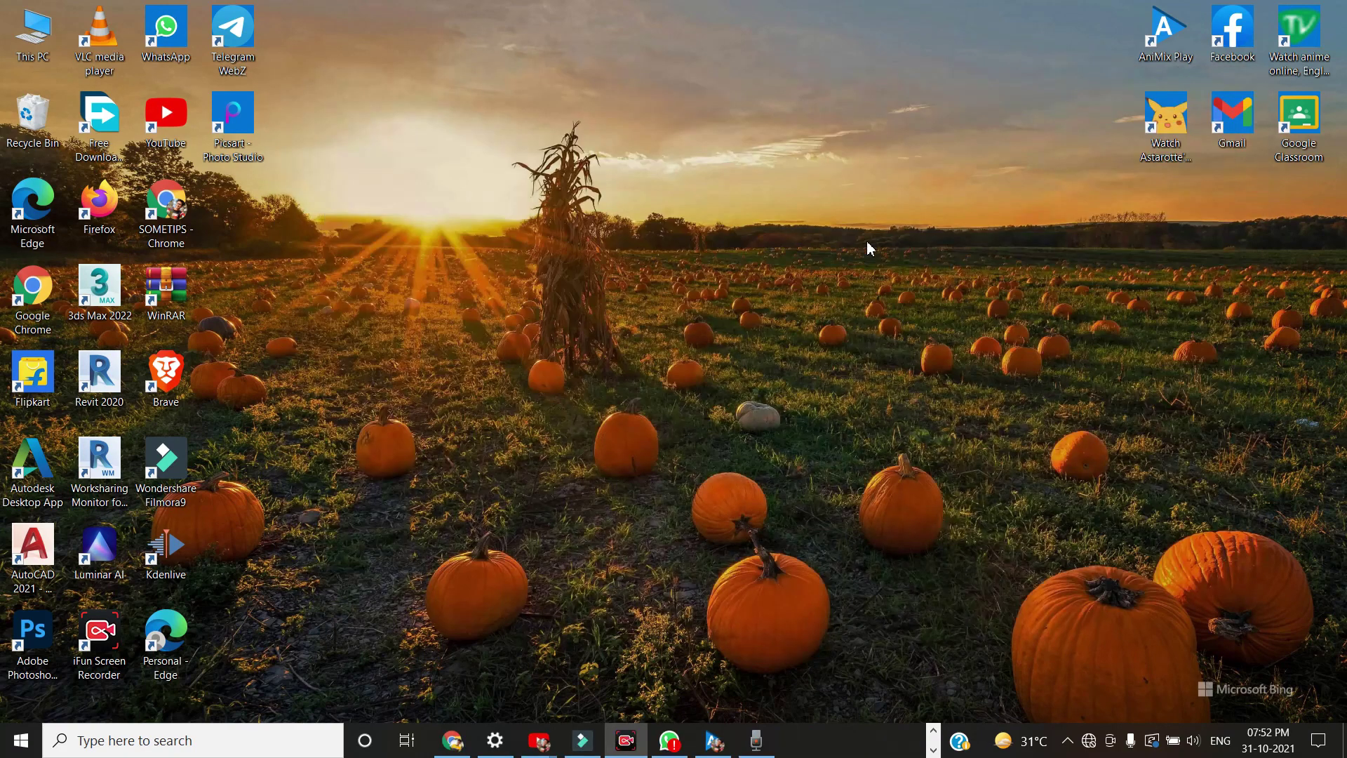